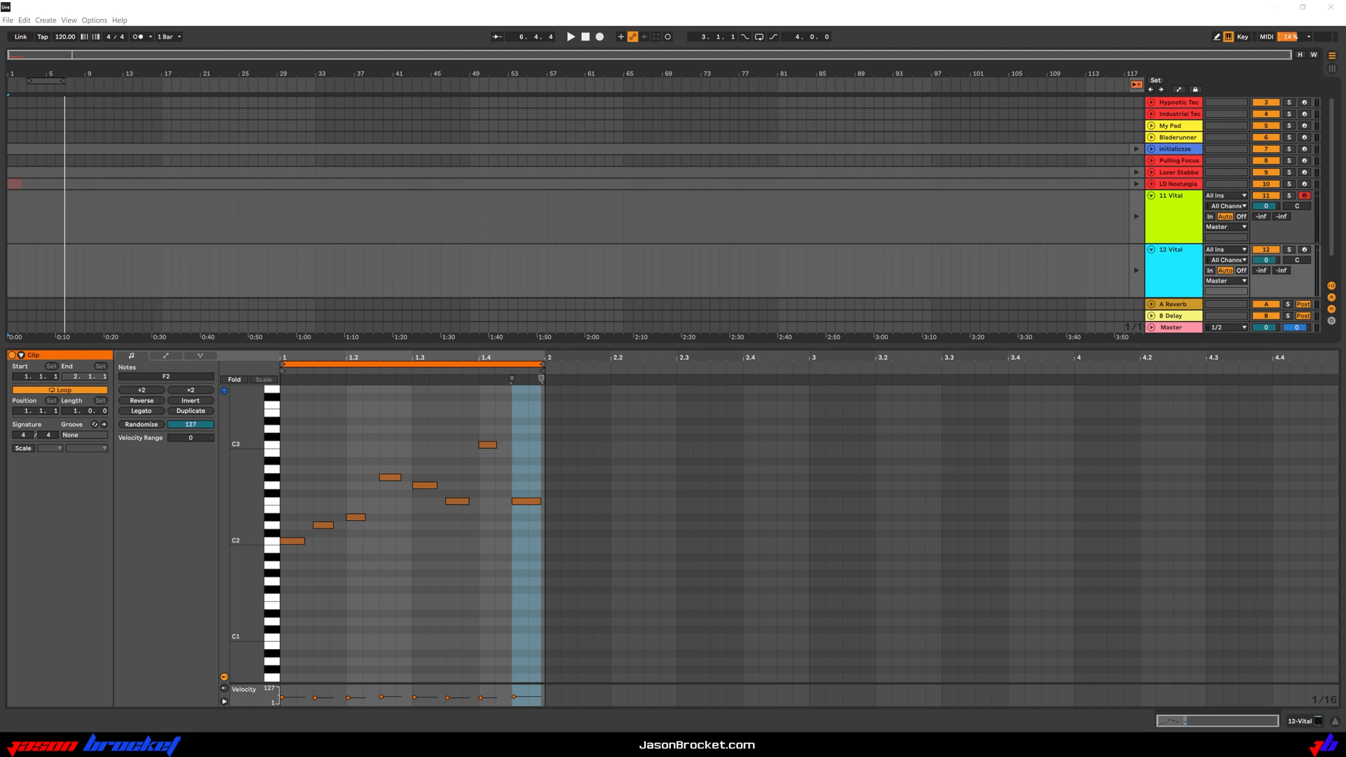
- Load the 2012 Growl wavetable into oscillator 1 of the Vital instance on the 12 Vital track and audition the clip
left_click_drag(1345, 85, 806, 67)
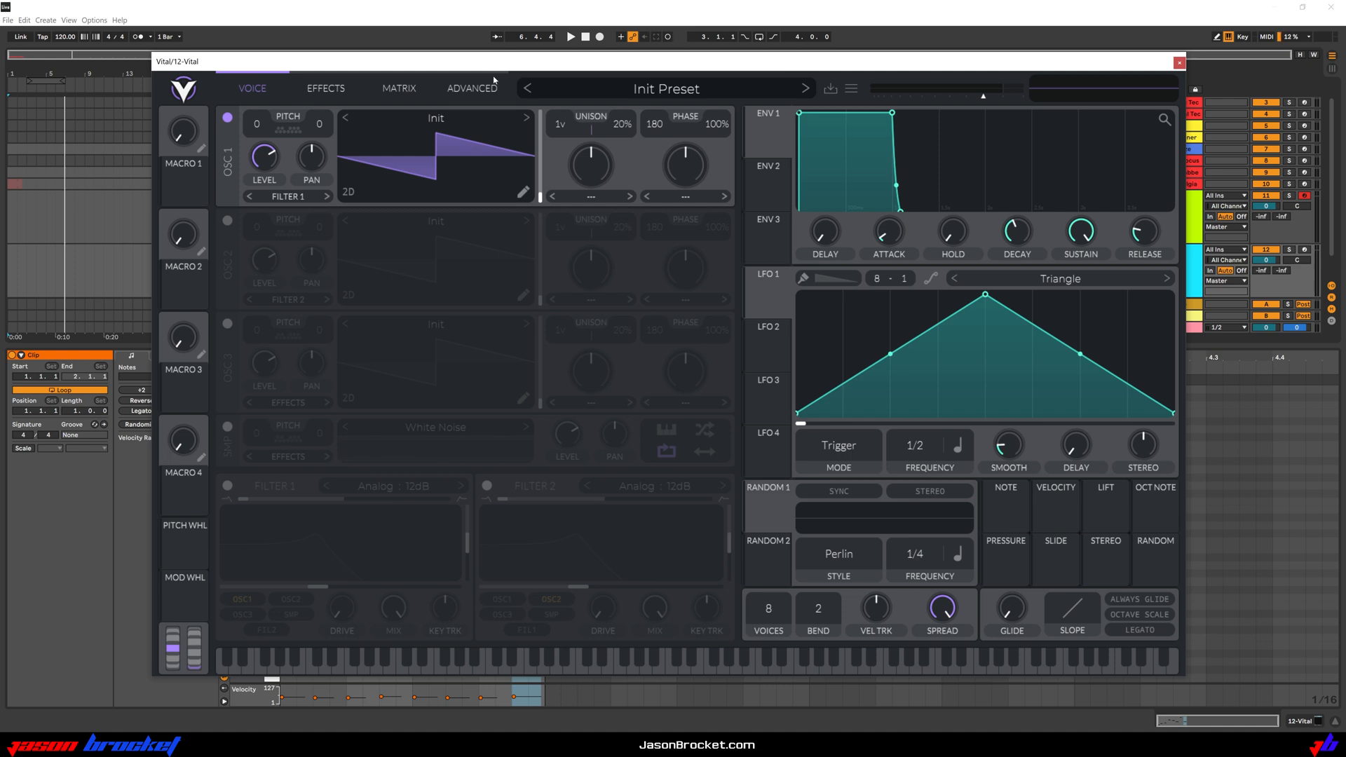
left_click(442, 119)
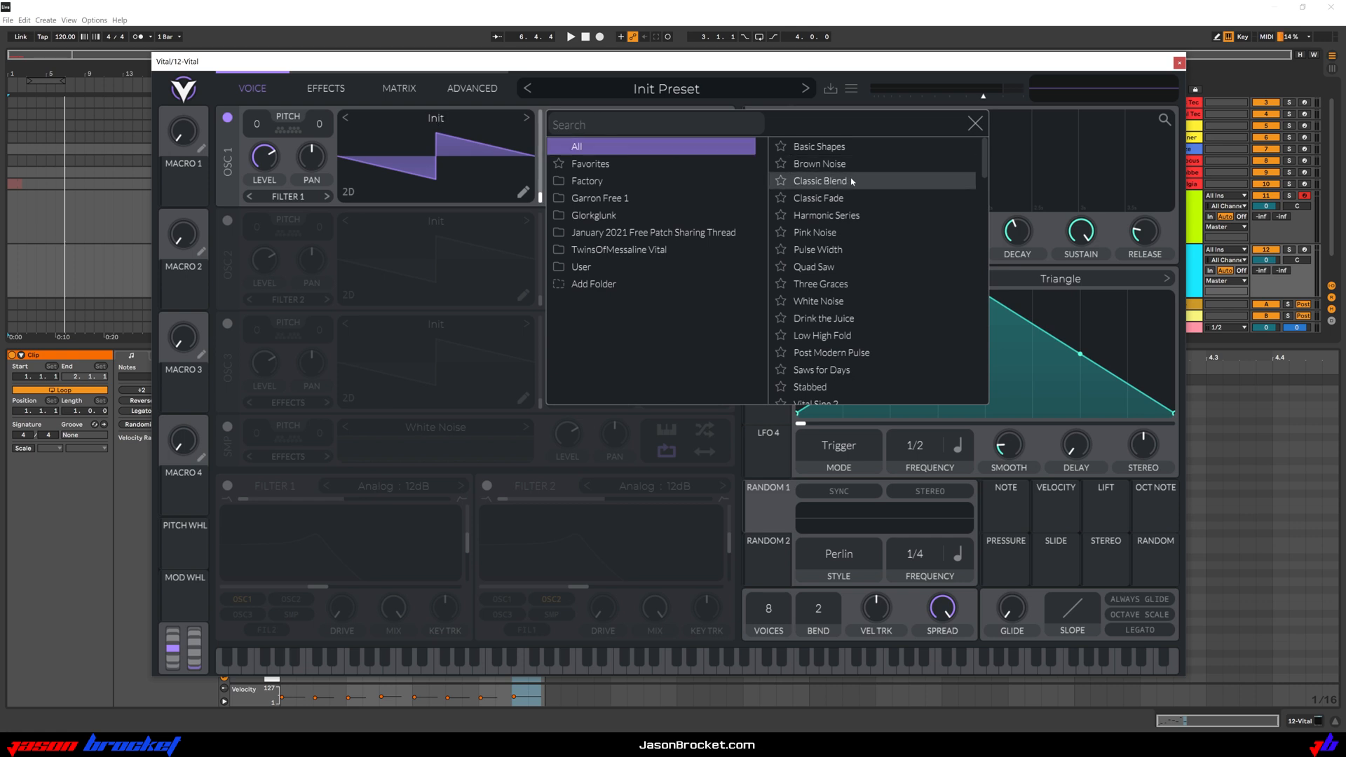
scroll(852, 182, "down", 10)
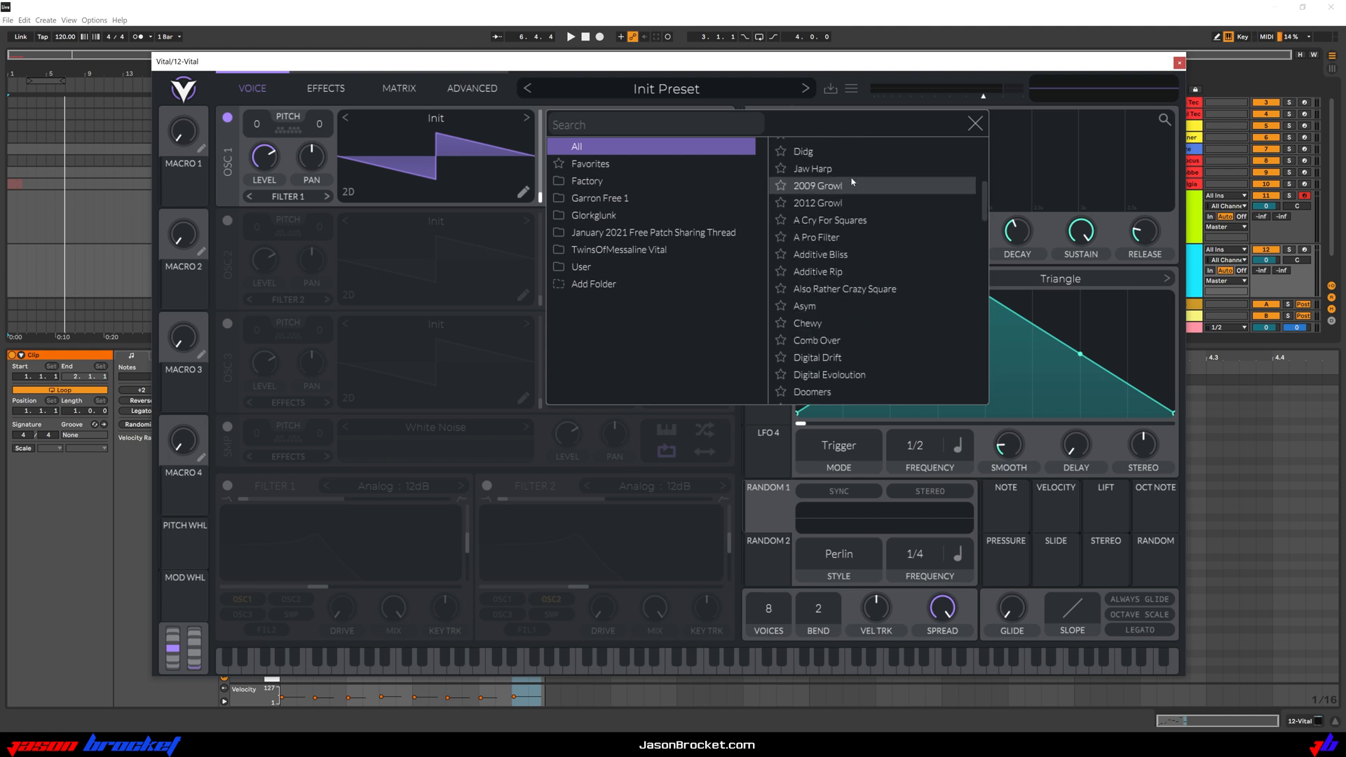
left_click(828, 205)
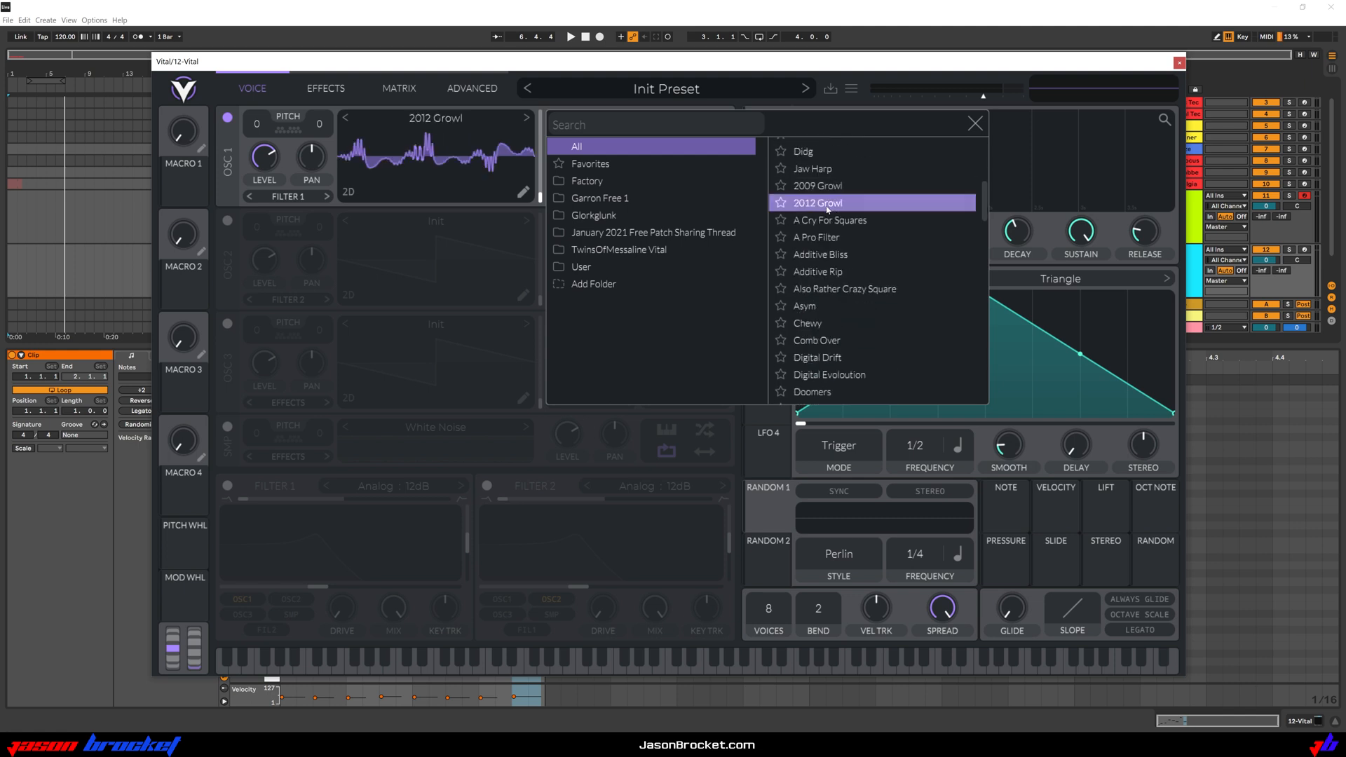
left_click(975, 123)
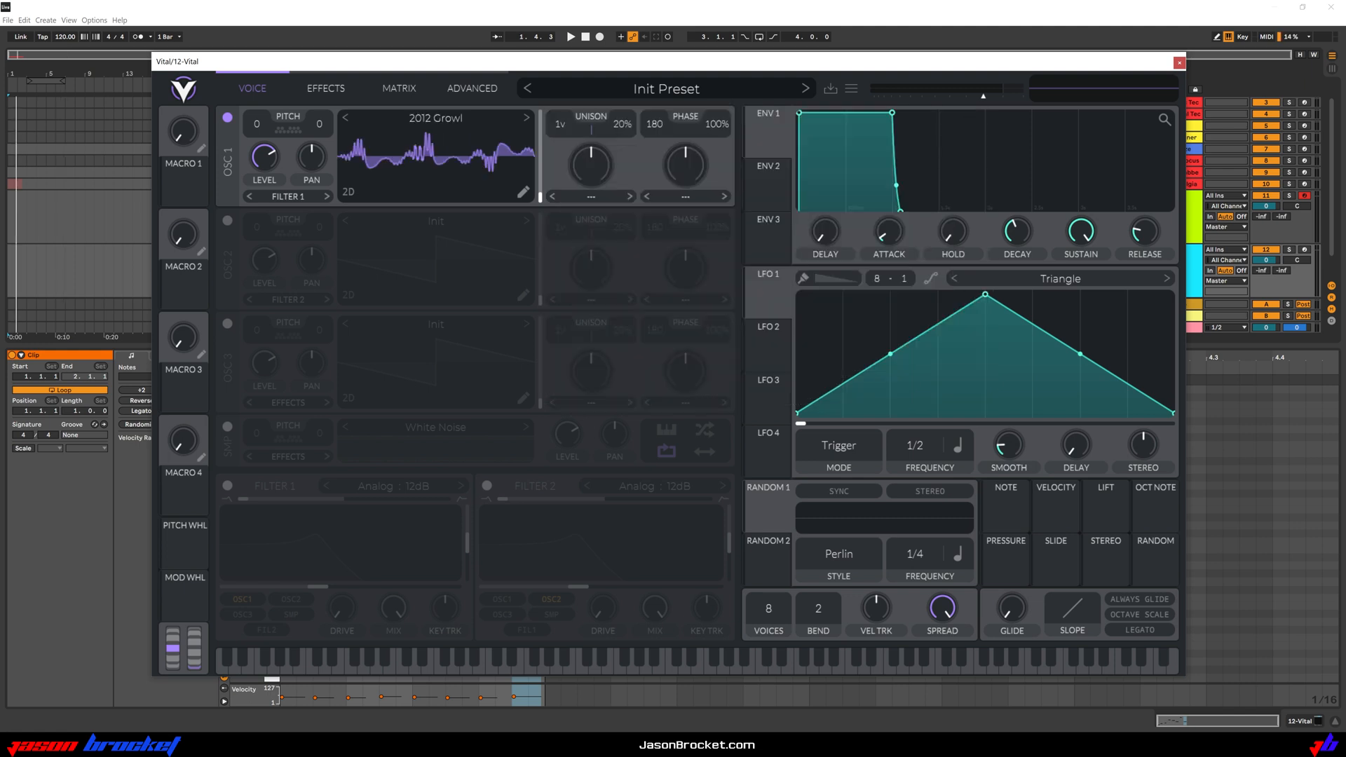
key("space")
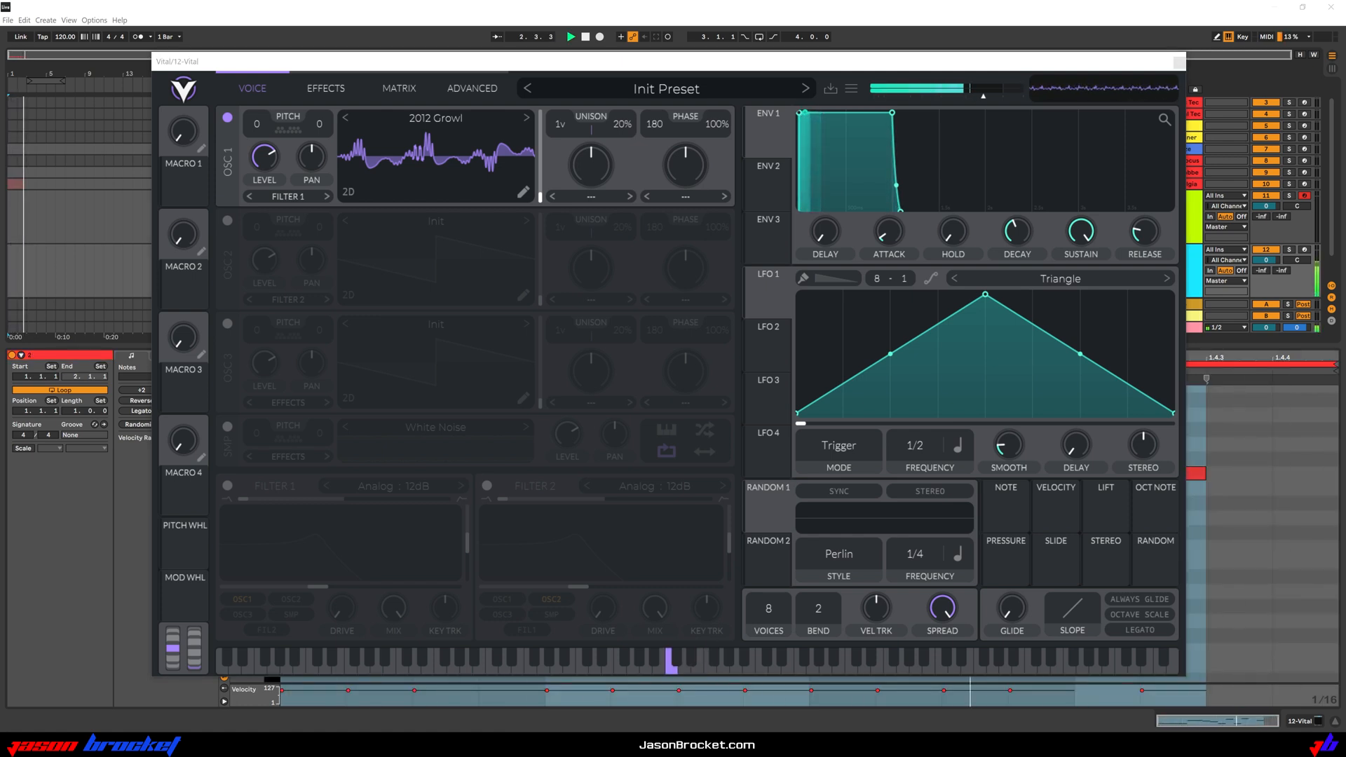
key("Down")
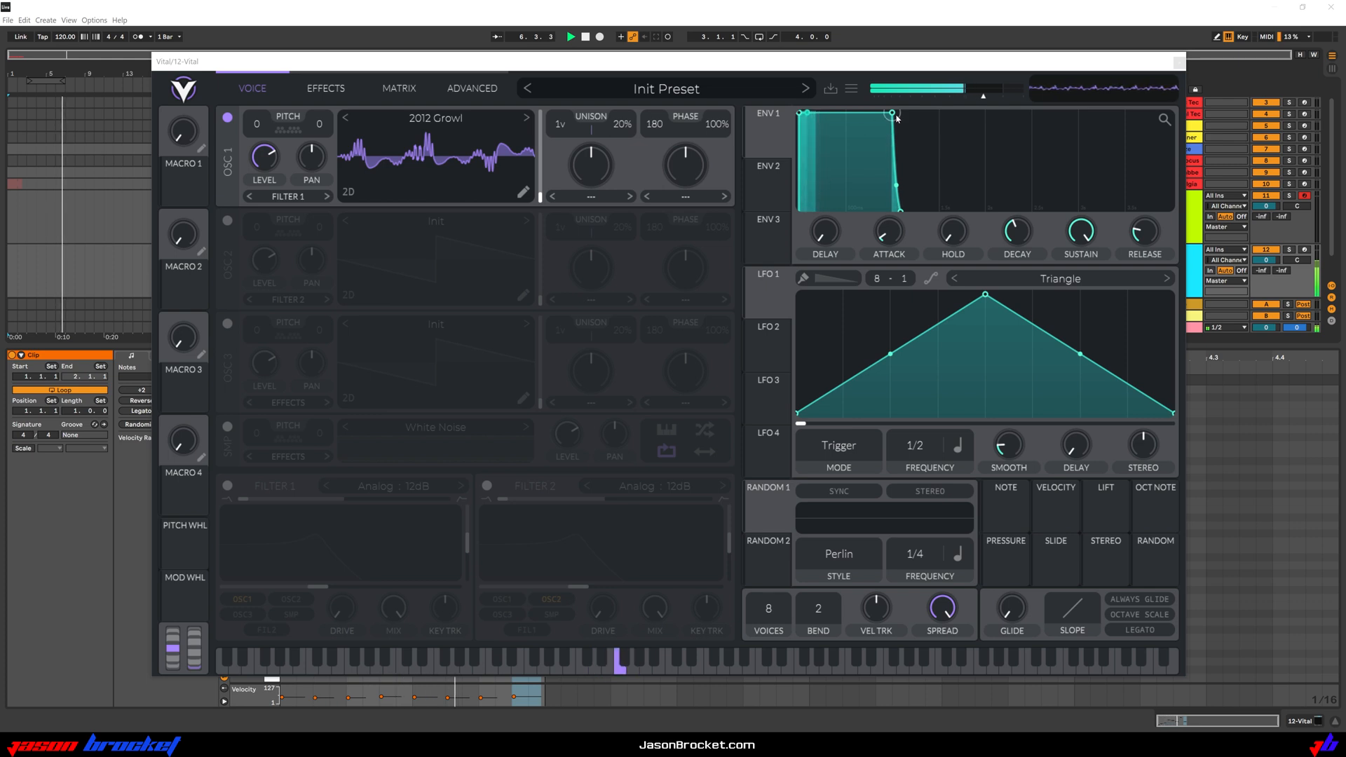
key("space")
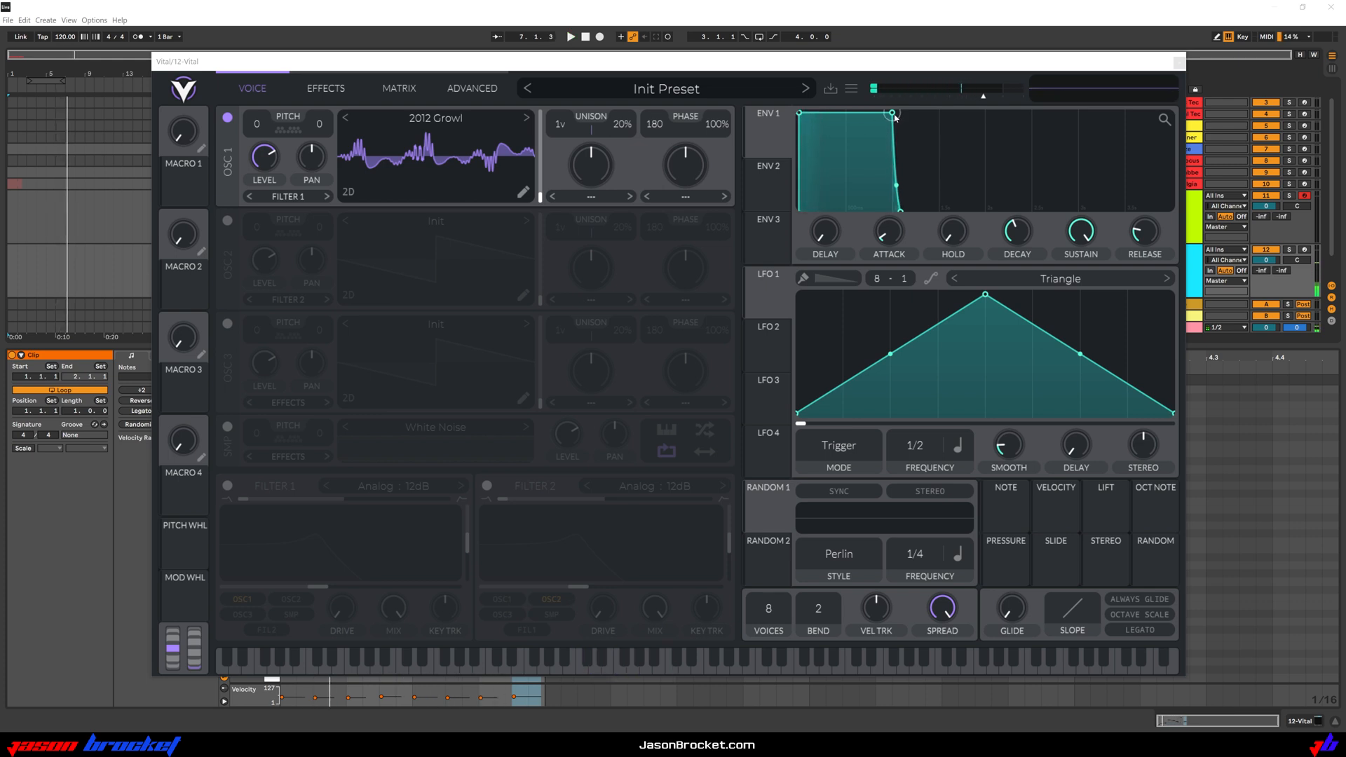
- Shape envelope 1 with a short decay and a low sustain level, and audition the plucked sound
left_click(894, 116)
left_click_drag(893, 115, 840, 194)
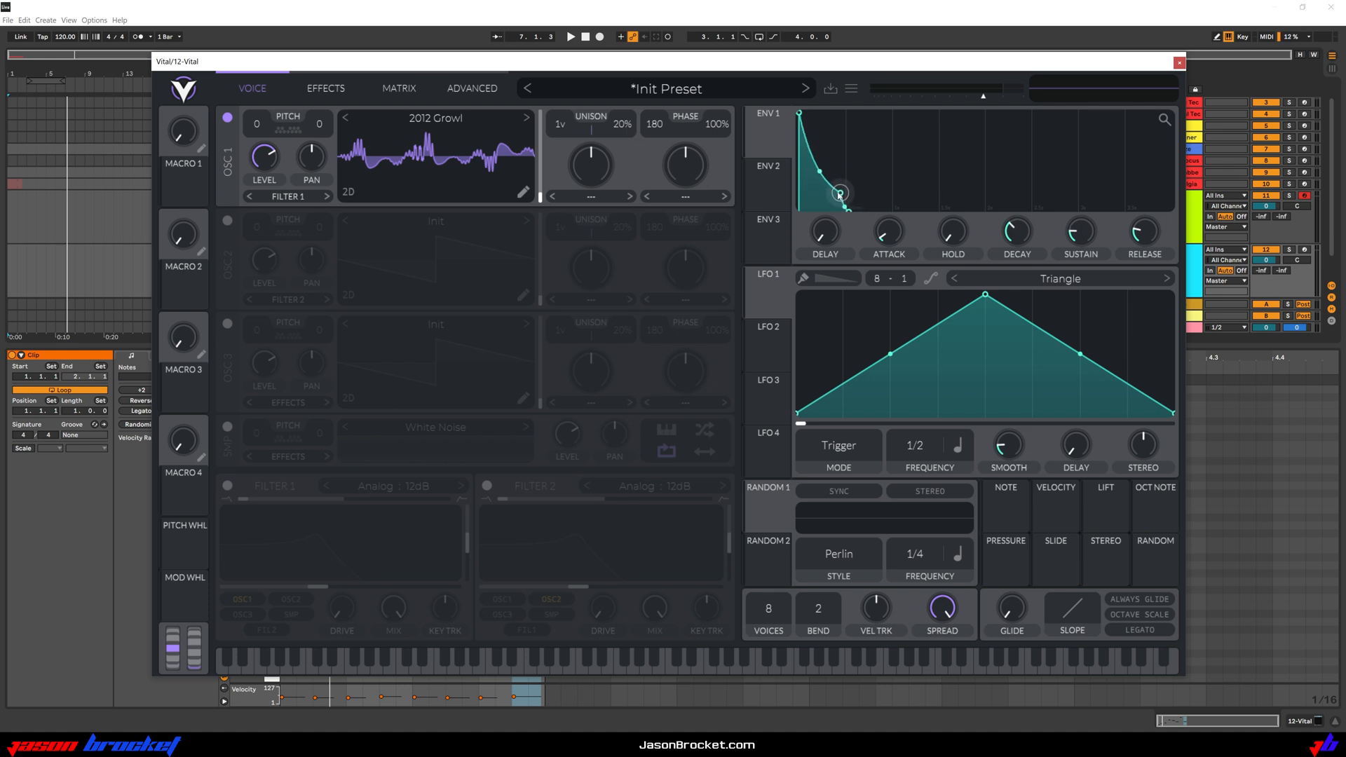
key("space")
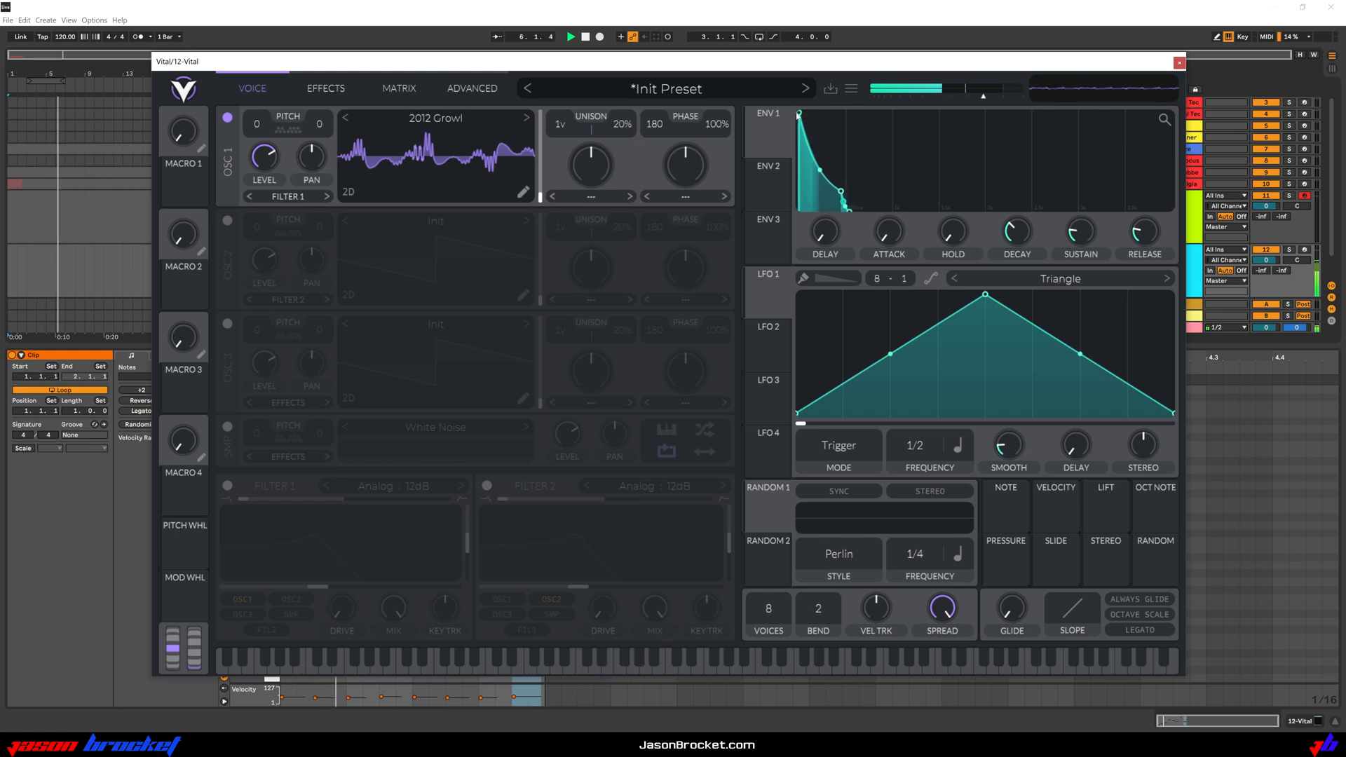
key("space")
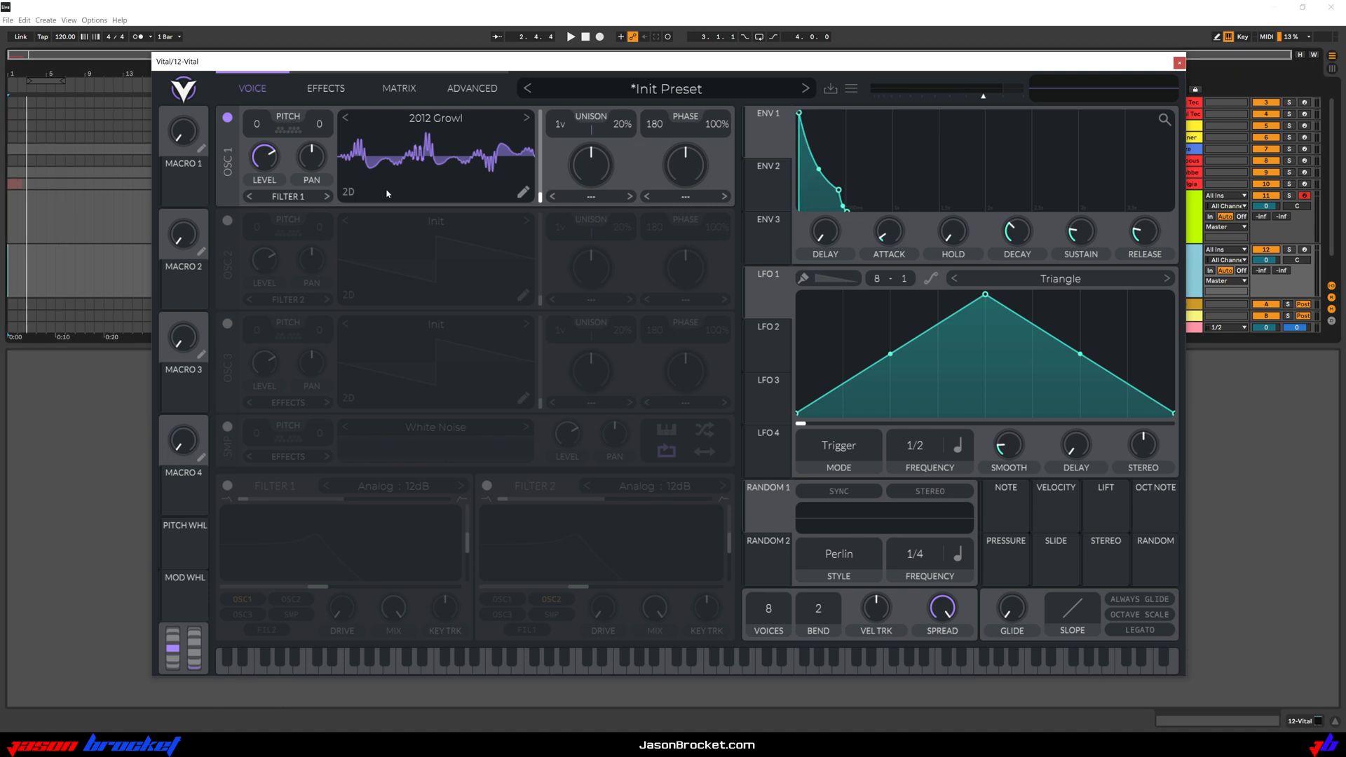
- Switch oscillator 1's wavetable to the 3D view and set its wave frame to about 132.6 during playback
left_click(349, 192)
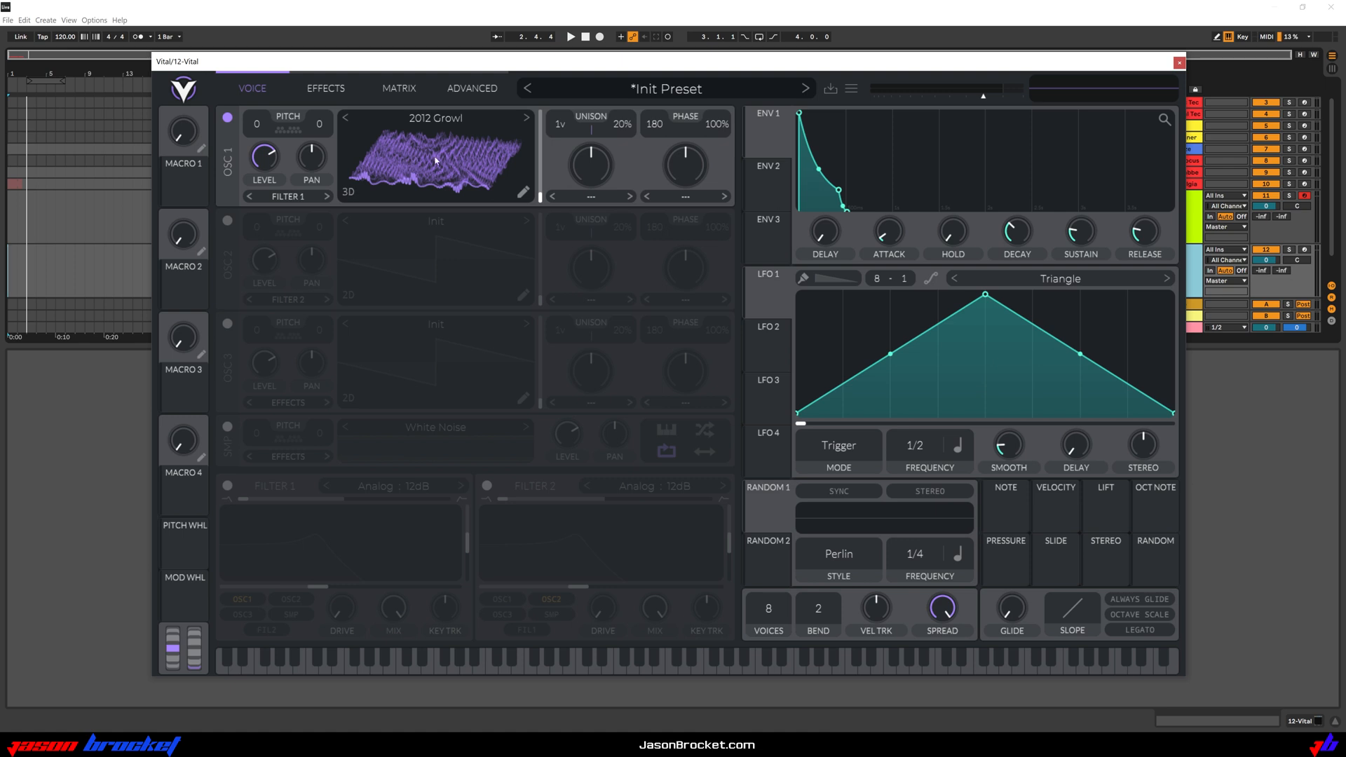
key("space")
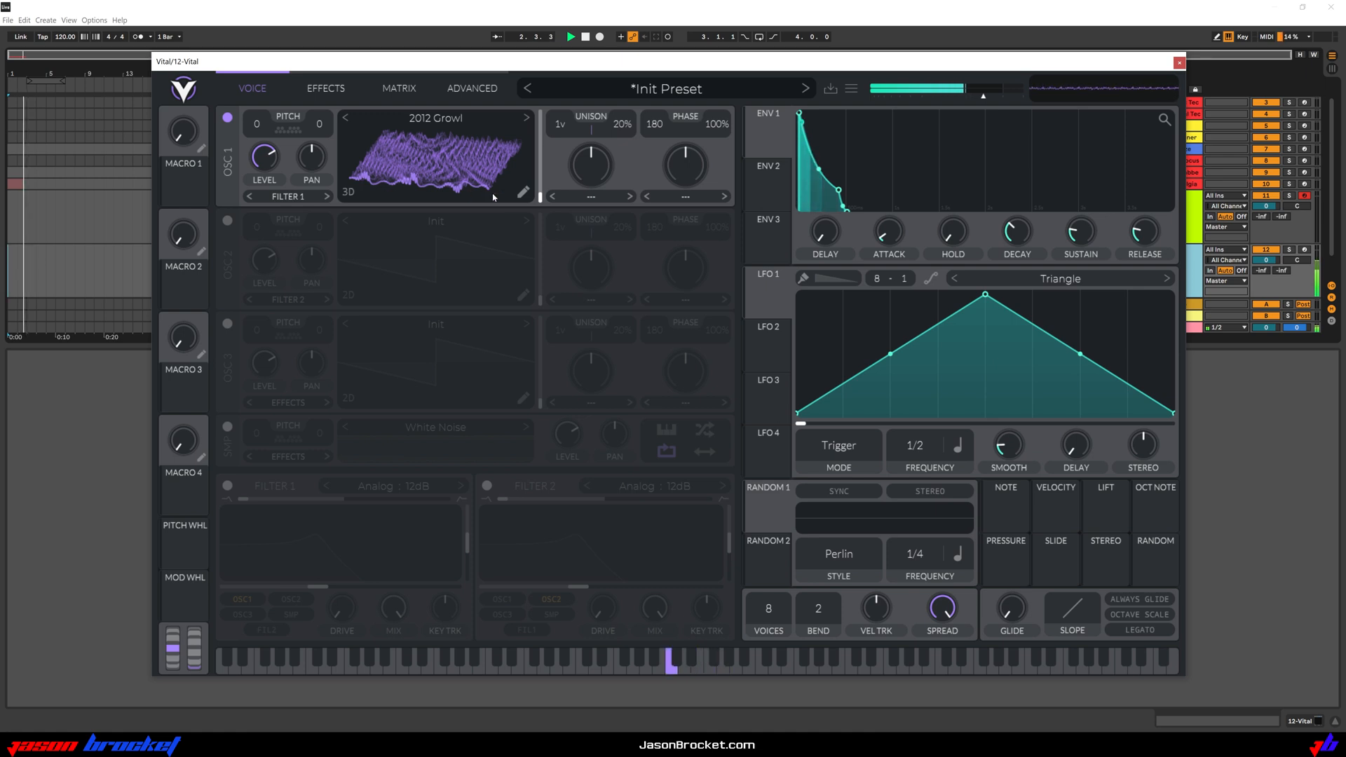
left_click_drag(542, 198, 541, 149)
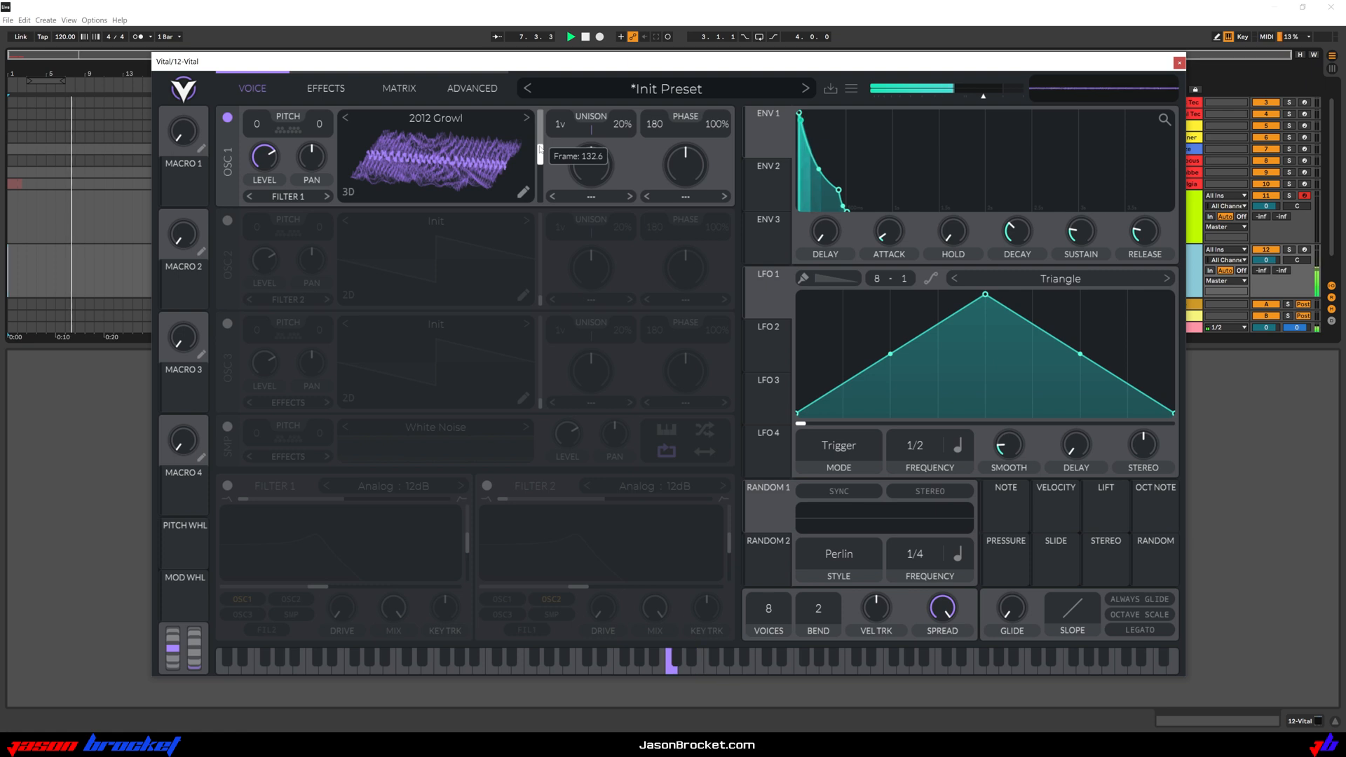
key("space")
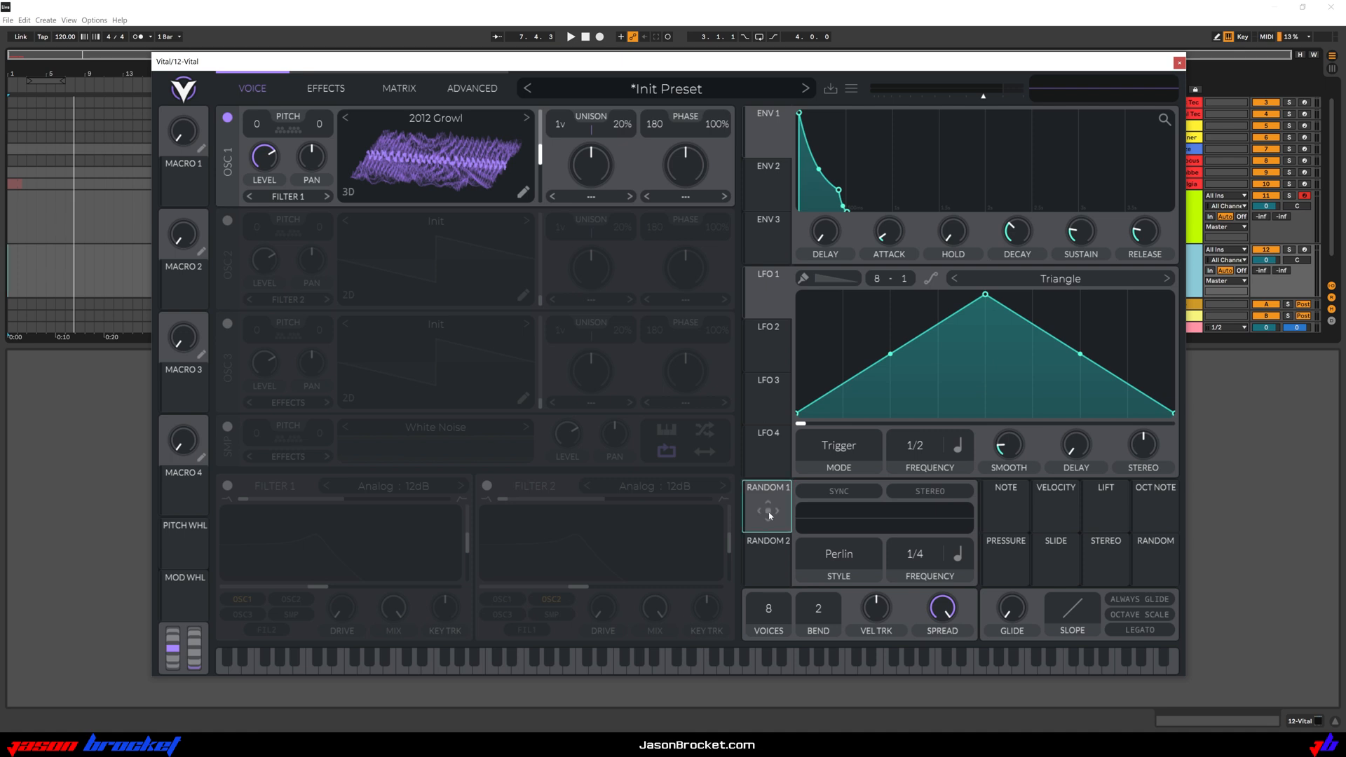
- Modulate oscillator 1's wave frame with Random 1 and raise the modulation amount to maximum during playback
left_click_drag(752, 506, 456, 175)
key("space")
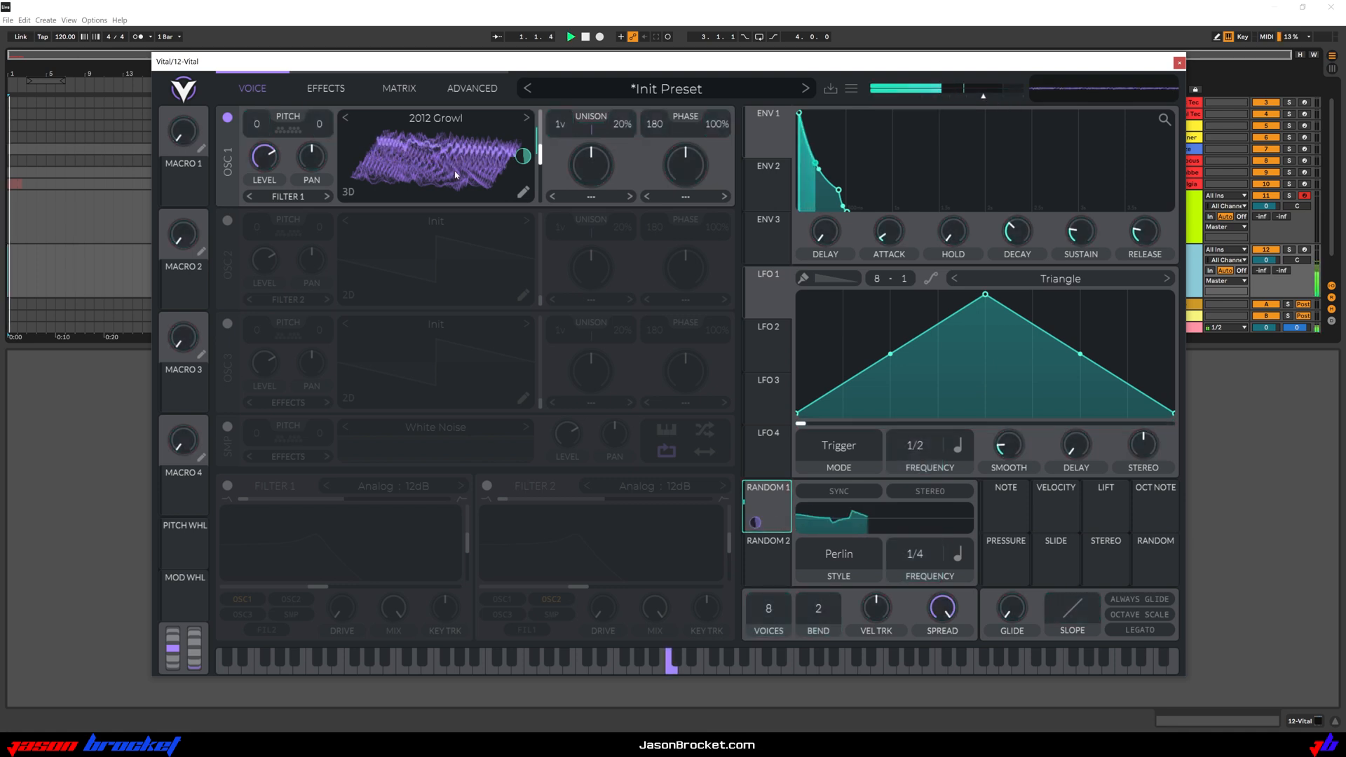
mouse_move(523, 160)
left_click_drag(524, 161, 523, 98)
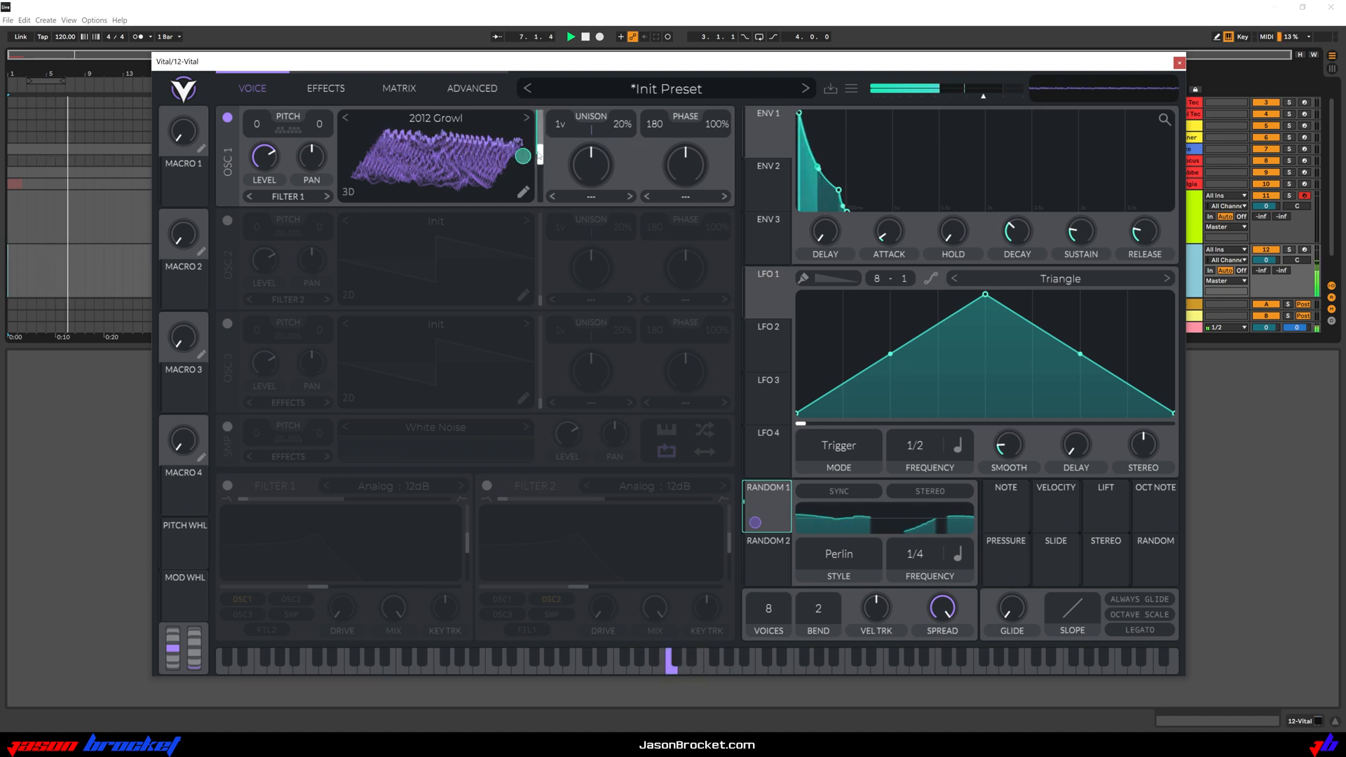
- Make the Random 1 modulation of oscillator 1's wave frame bipolar and stereo, and audition it
left_click(402, 90)
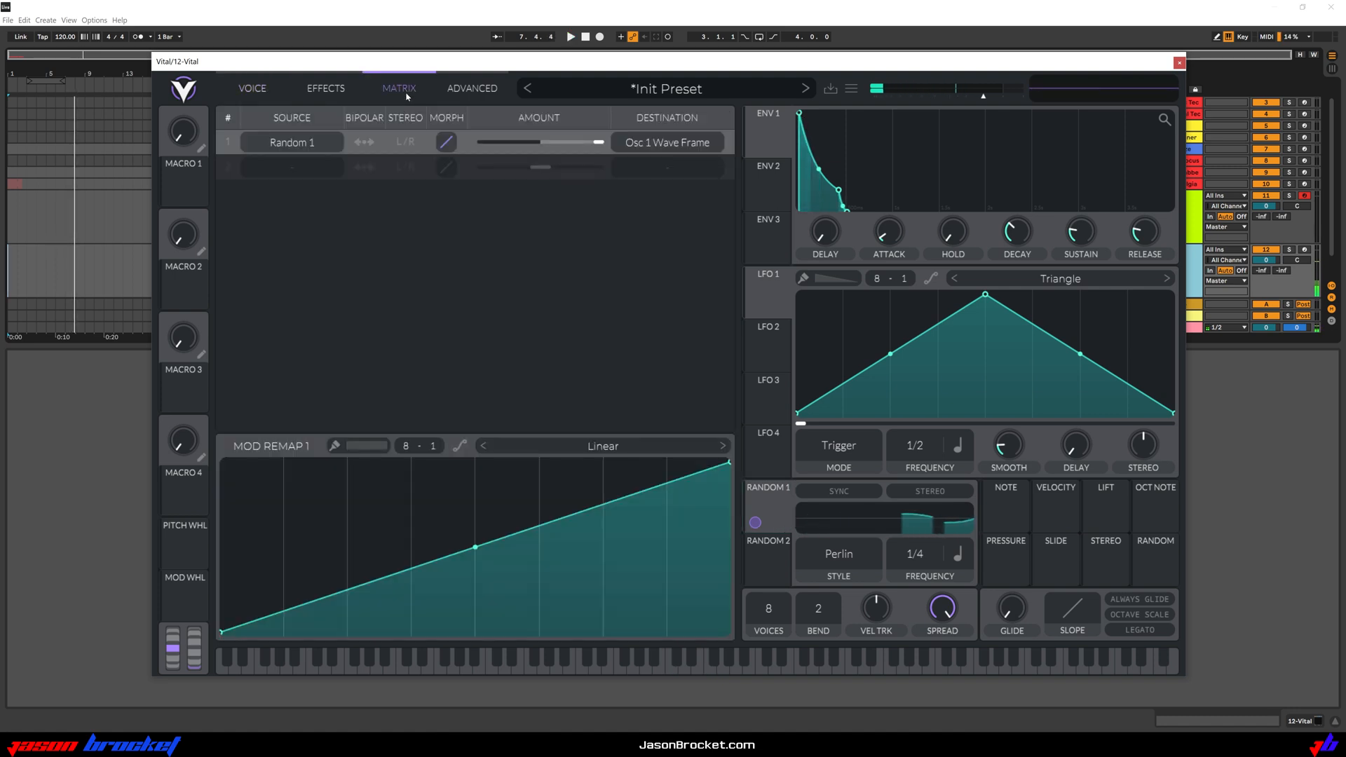
key("space")
left_click(364, 142)
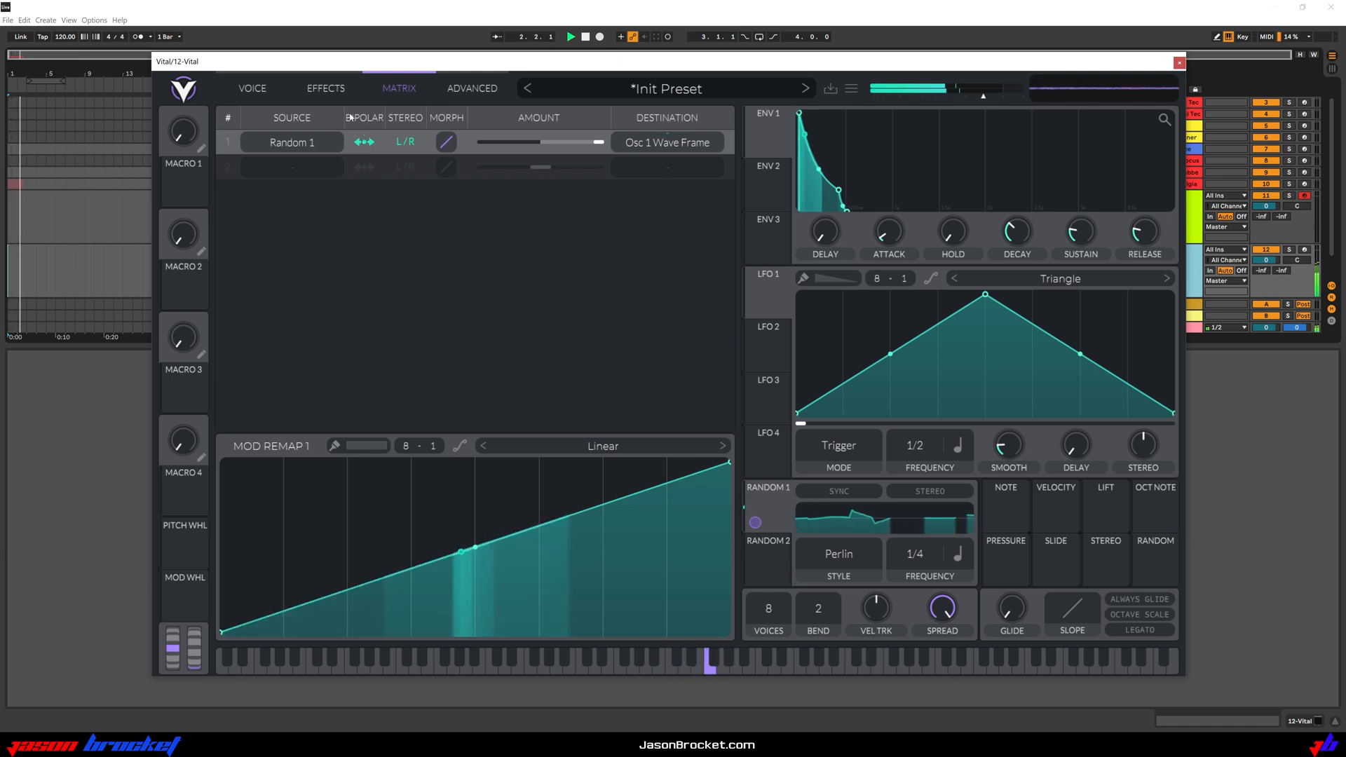
key("space")
- Enable oscillator 2 and load the Basic Shapes wavetable into it
left_click(255, 90)
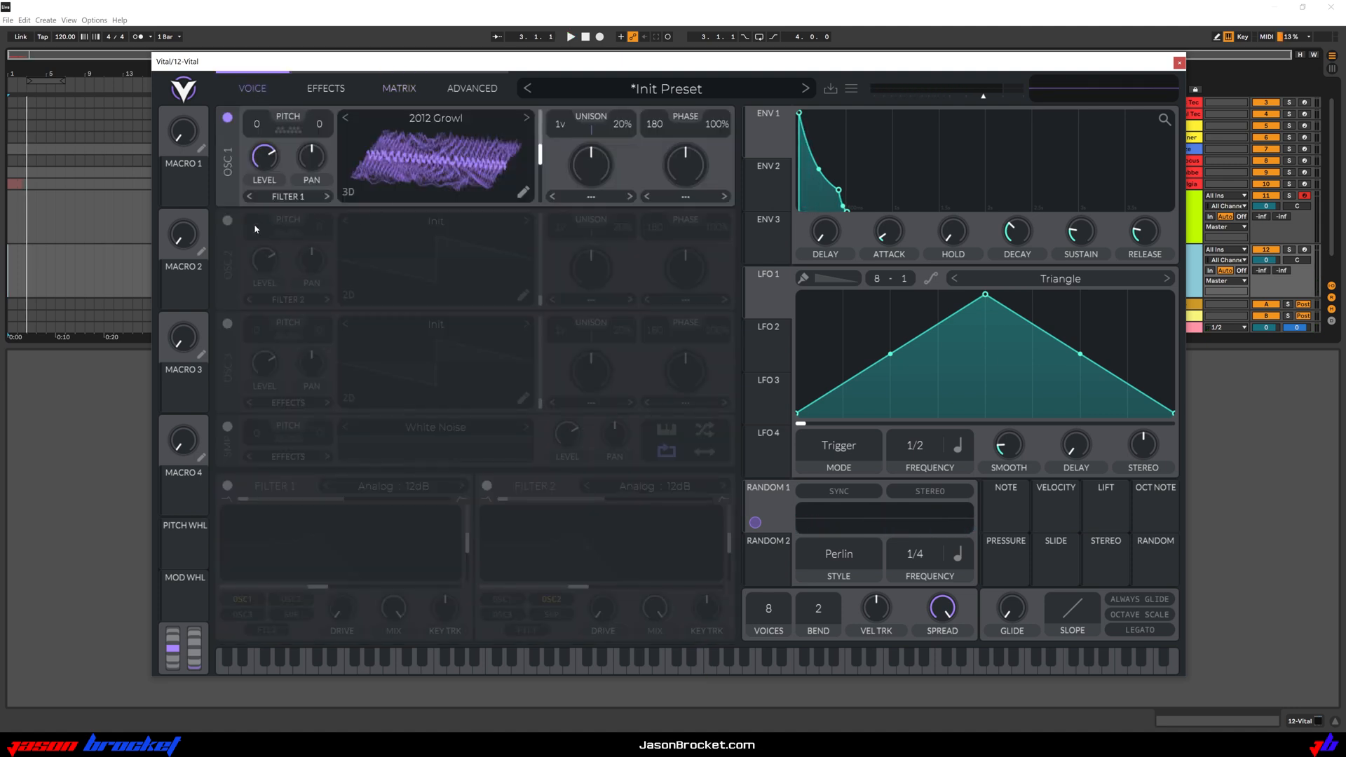
left_click(228, 221)
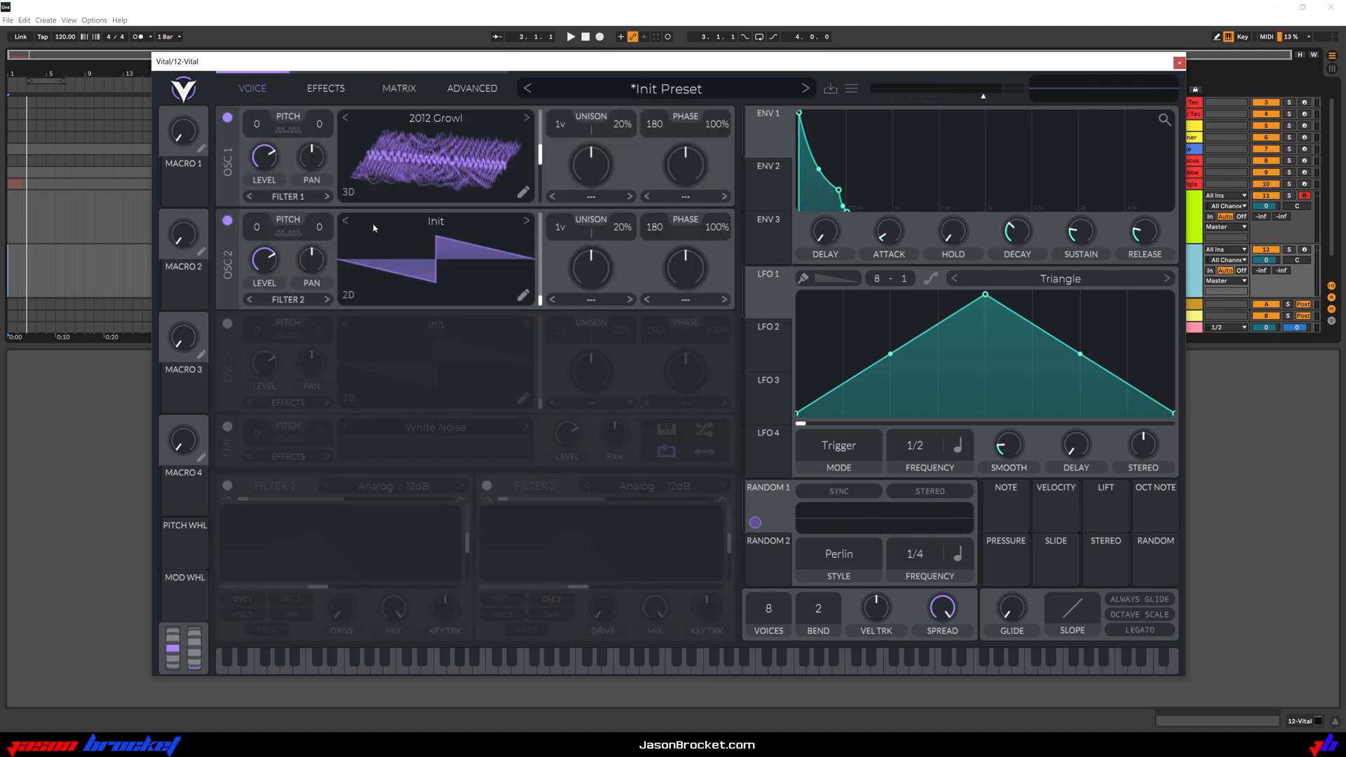
left_click(436, 222)
scroll(782, 294, "up", 5)
left_click(826, 252)
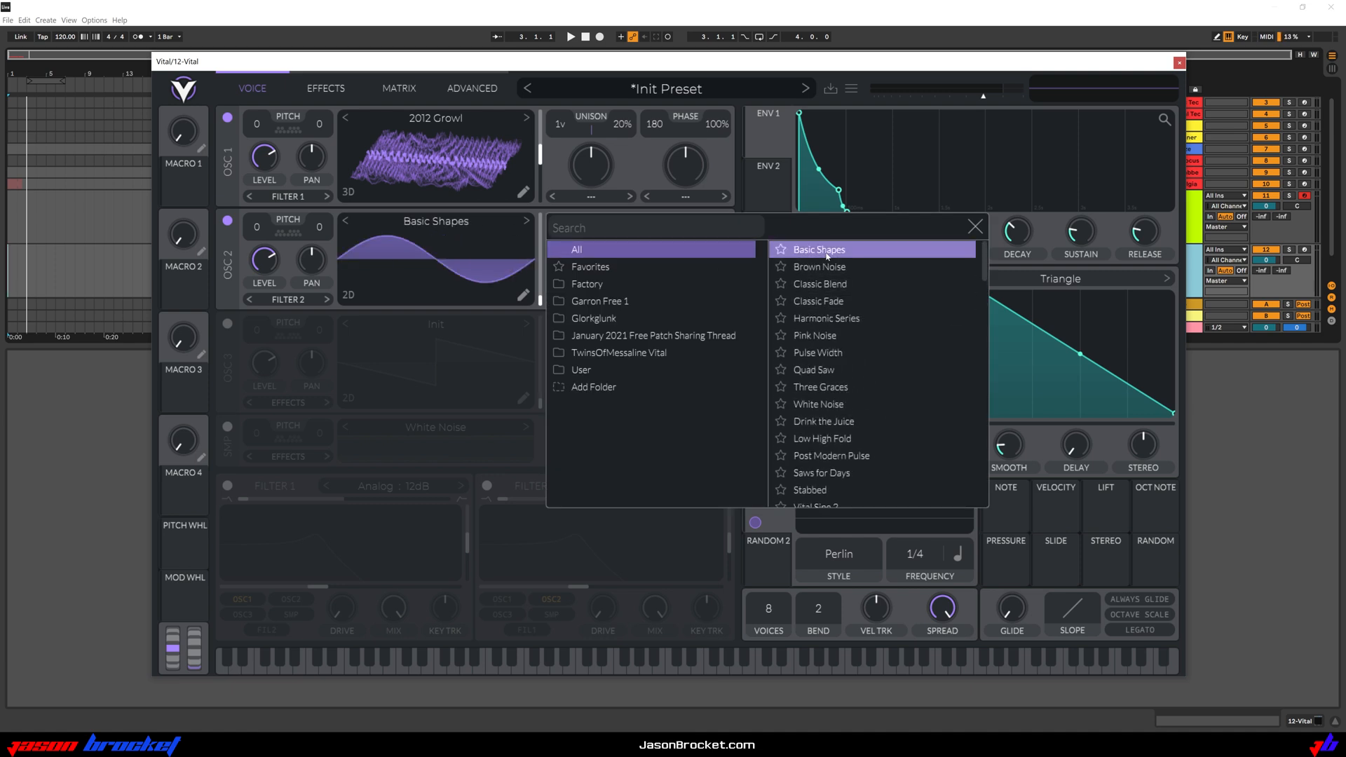
left_click(976, 227)
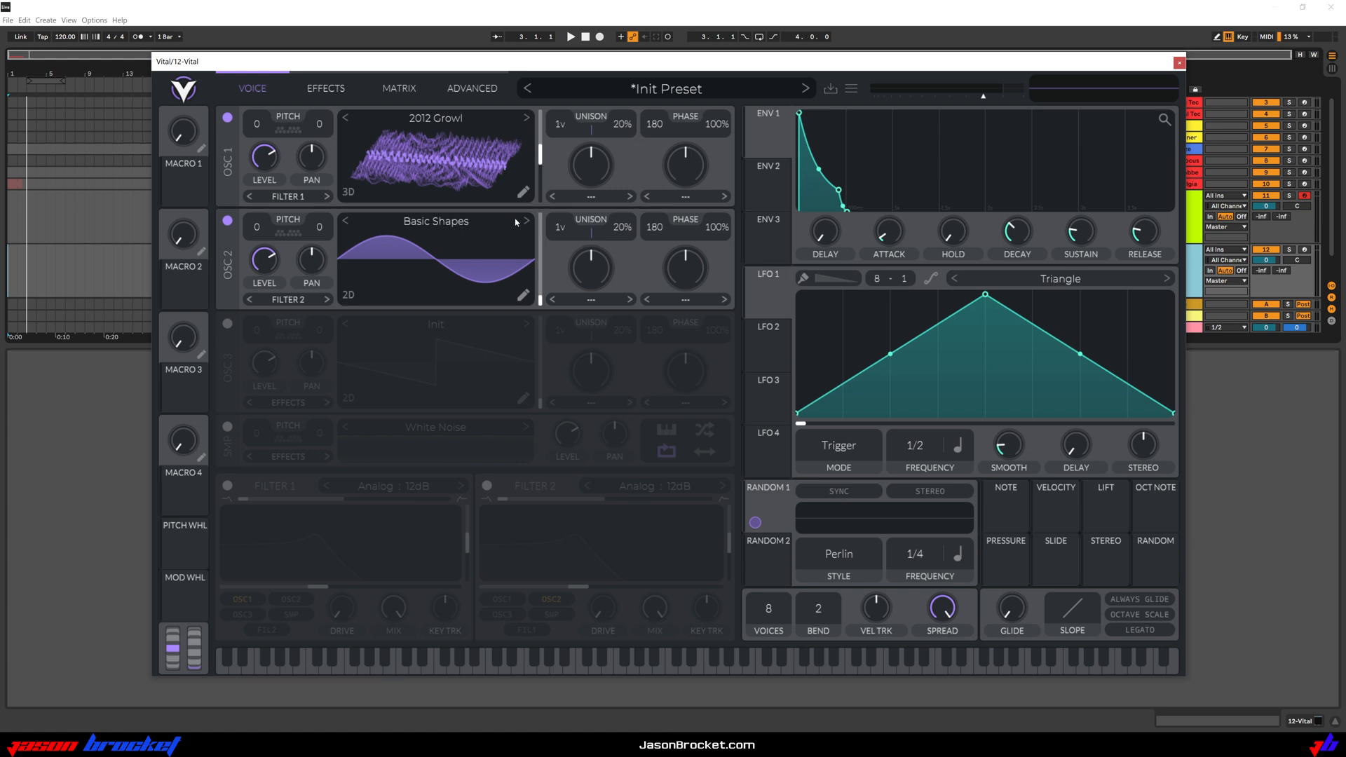
- Set oscillator 2's wave frame to about 156 for a square wave and audition both oscillators
left_click_drag(541, 300, 535, 240)
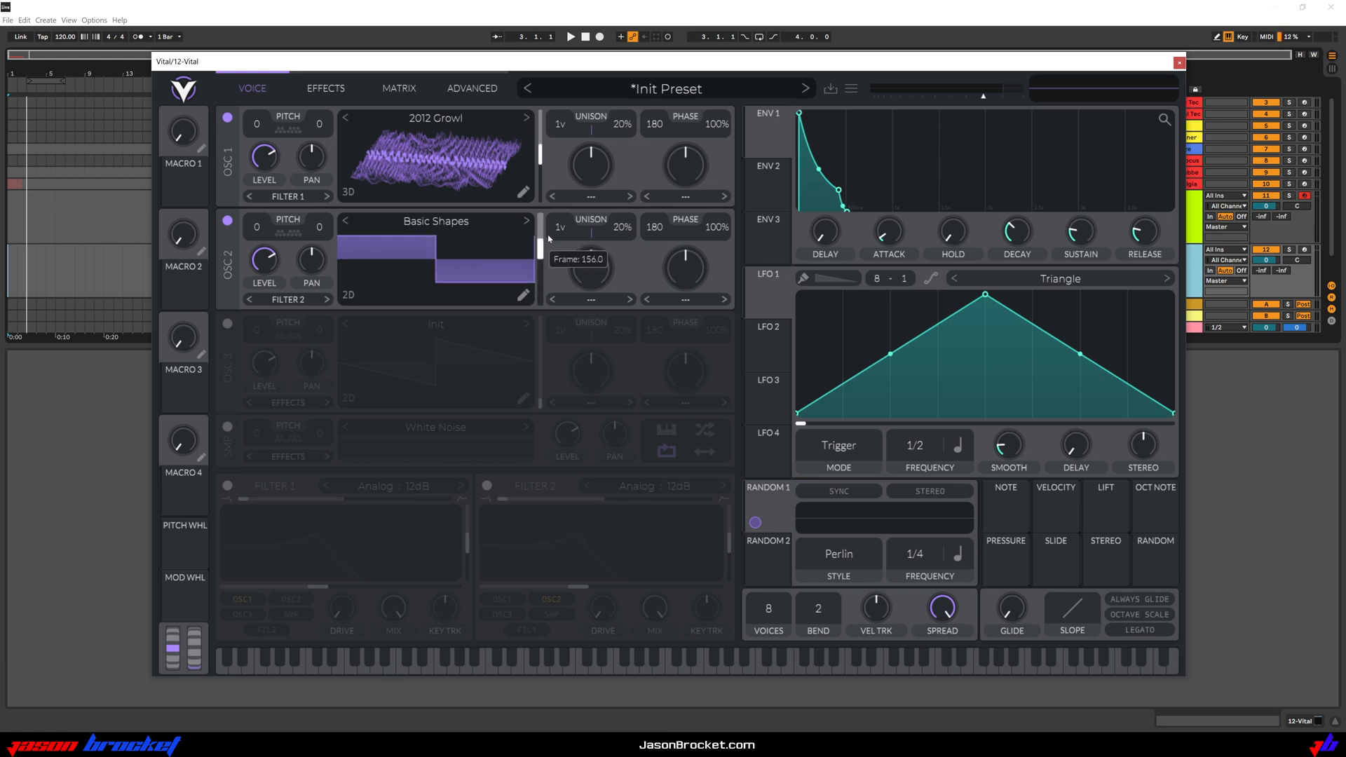
key("space")
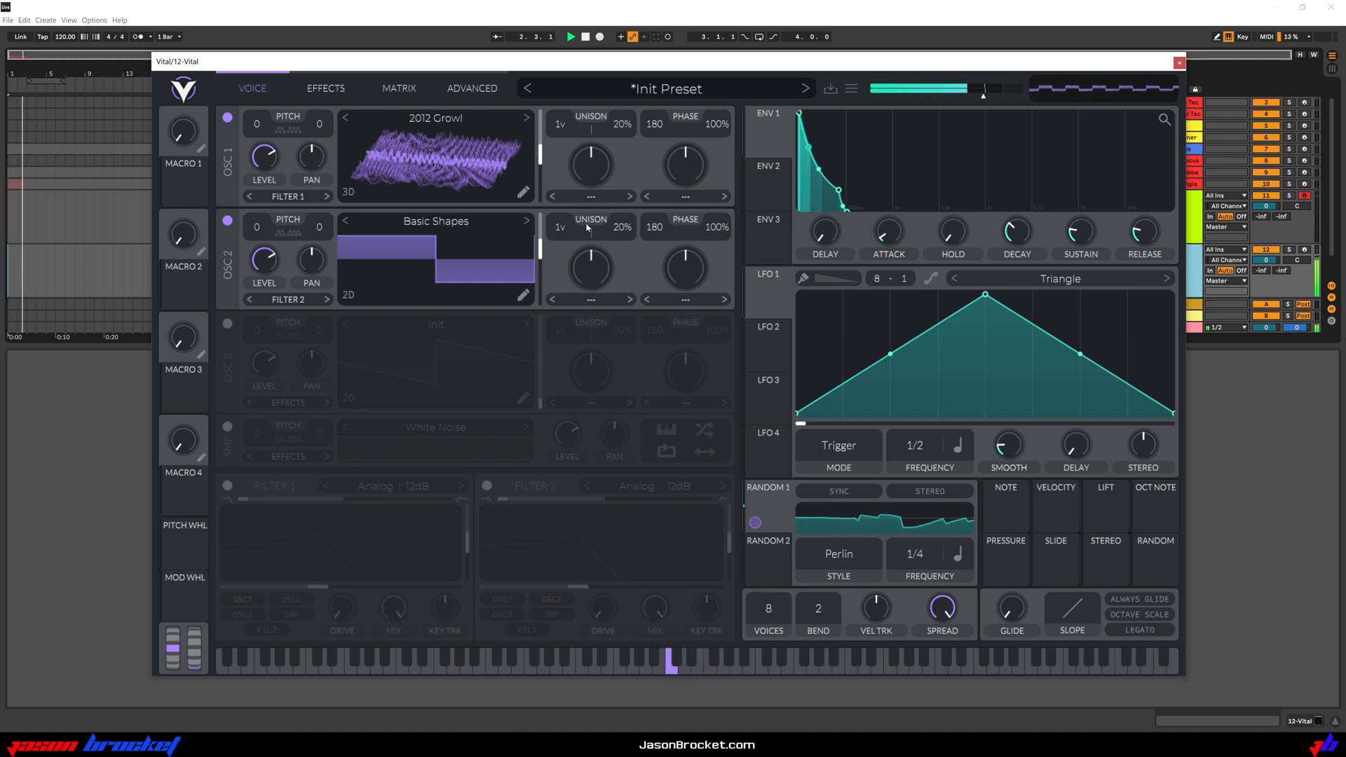
key("space")
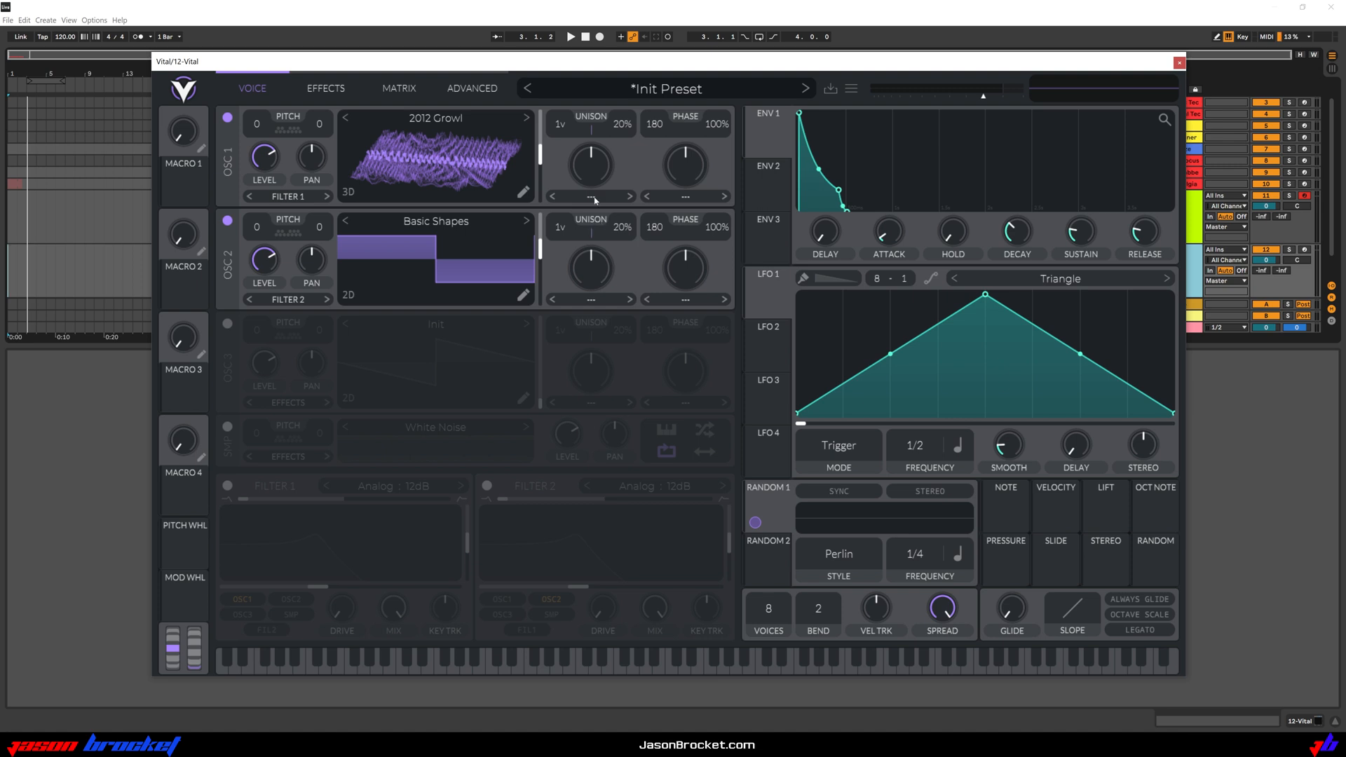
- Set oscillator 1's spectral morph type to Harmonic Stretch and audition the sound
left_click(591, 196)
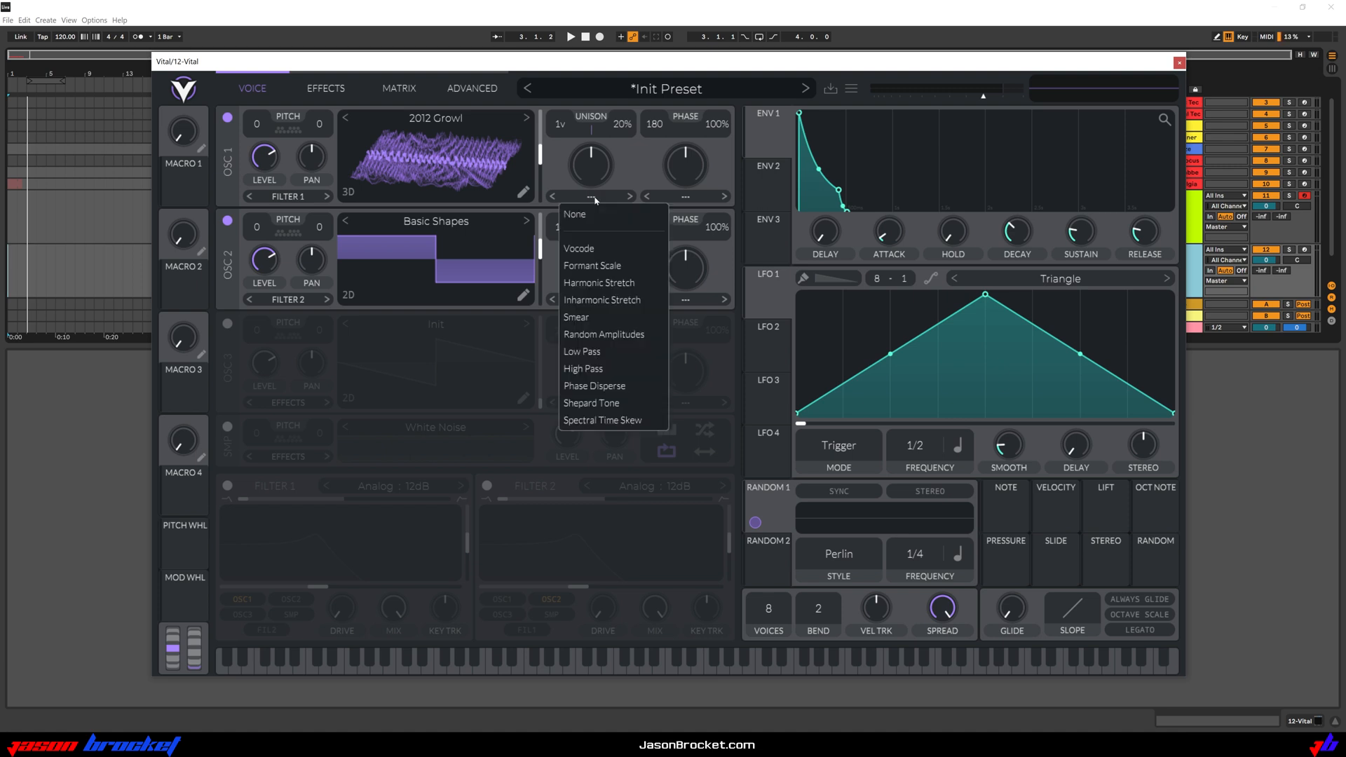
left_click(600, 282)
key("space")
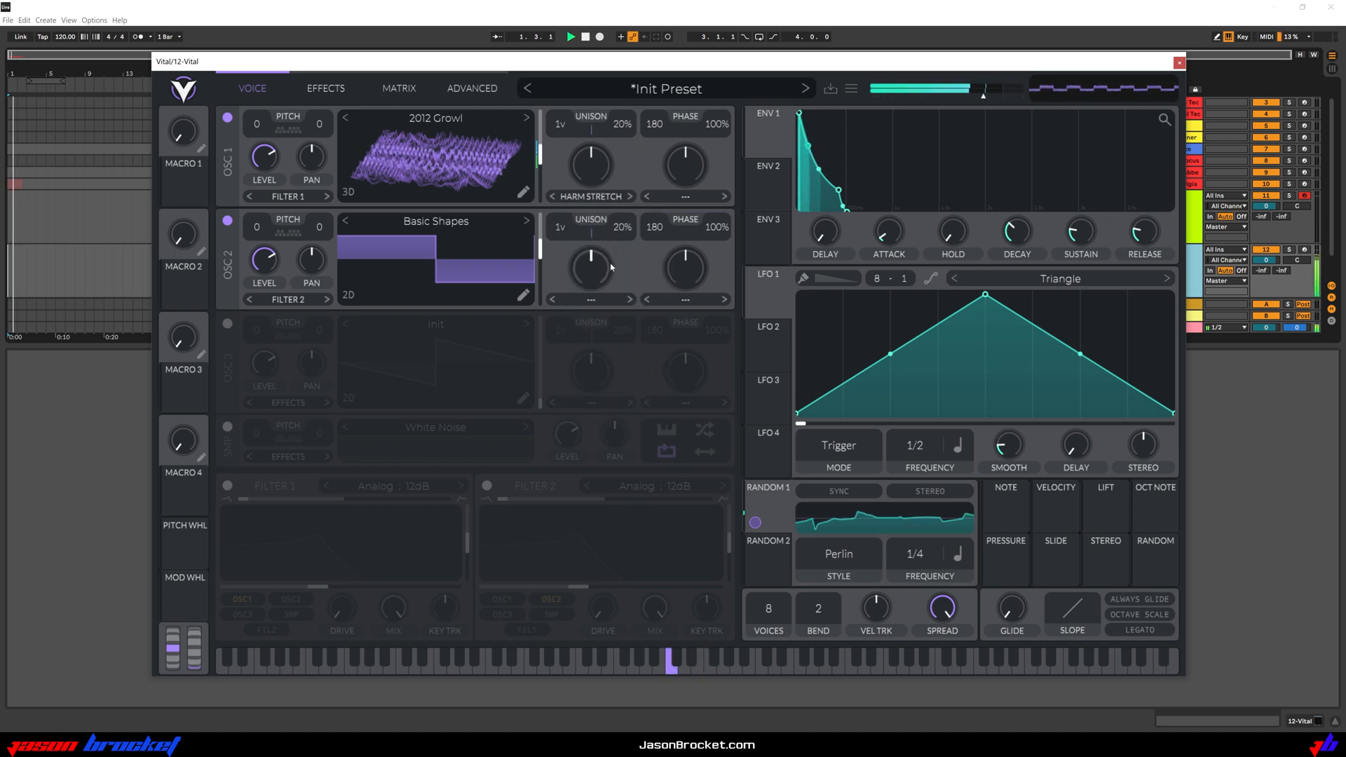
key("space")
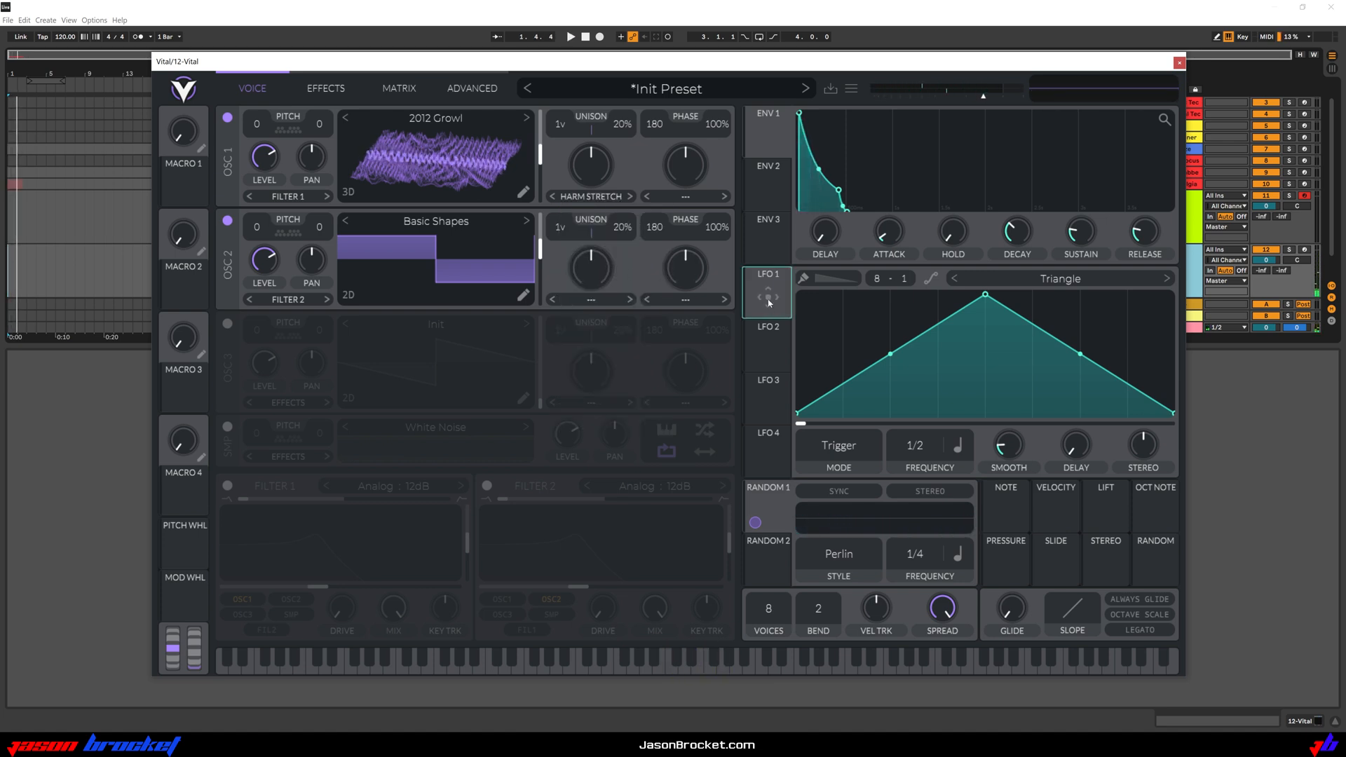
- Modulate oscillator 1's Harmonic Stretch amount with LFO 1 and set the modulation amount to 1.000 during playback
left_click_drag(765, 317, 595, 173)
key("space")
mouse_move(591, 211)
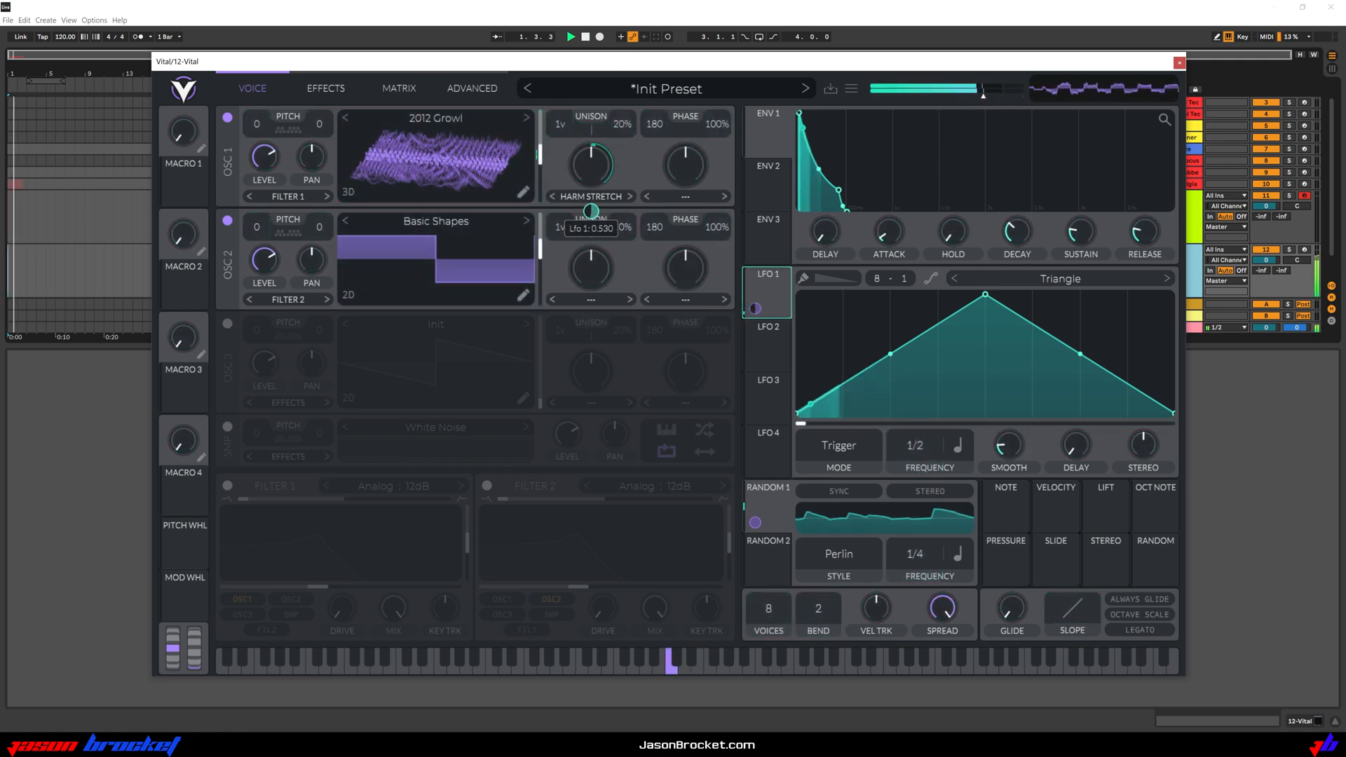
left_click_drag(593, 215, 594, 183)
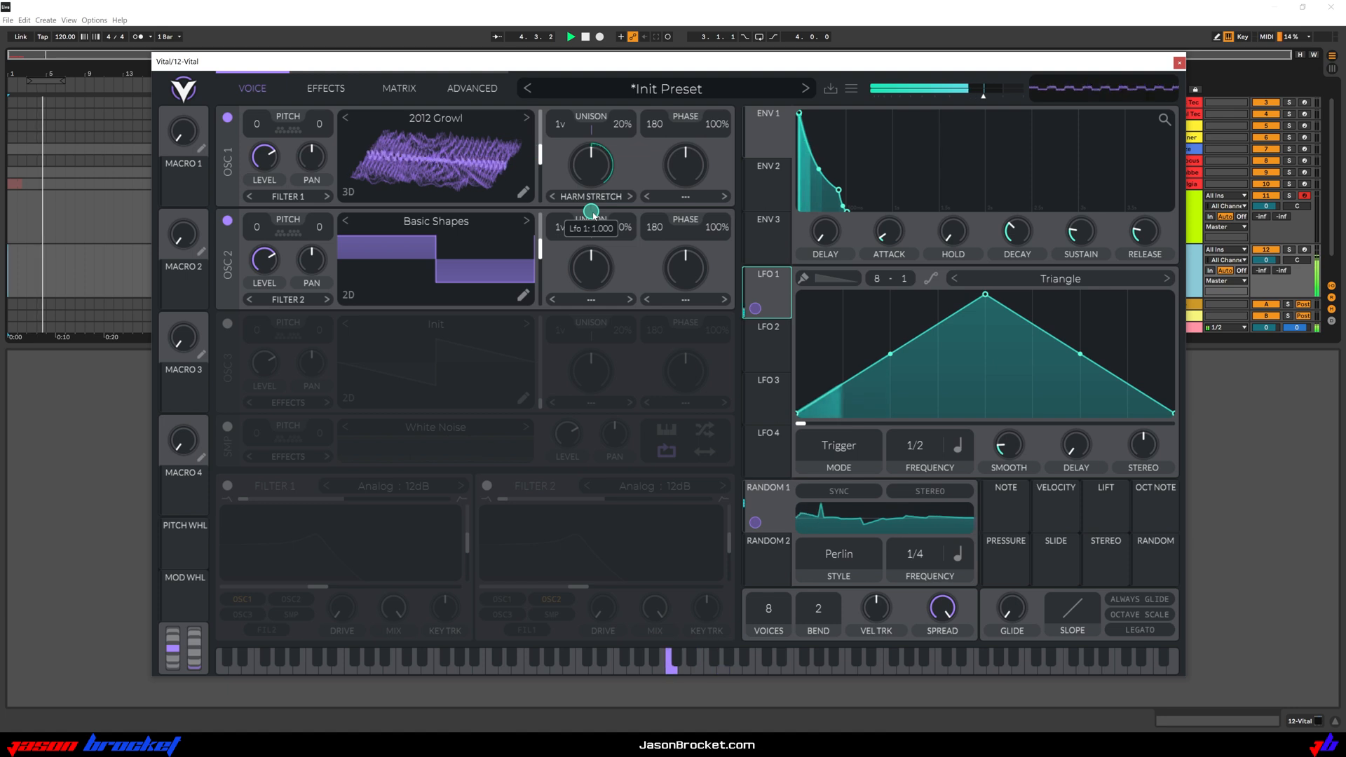
key("space")
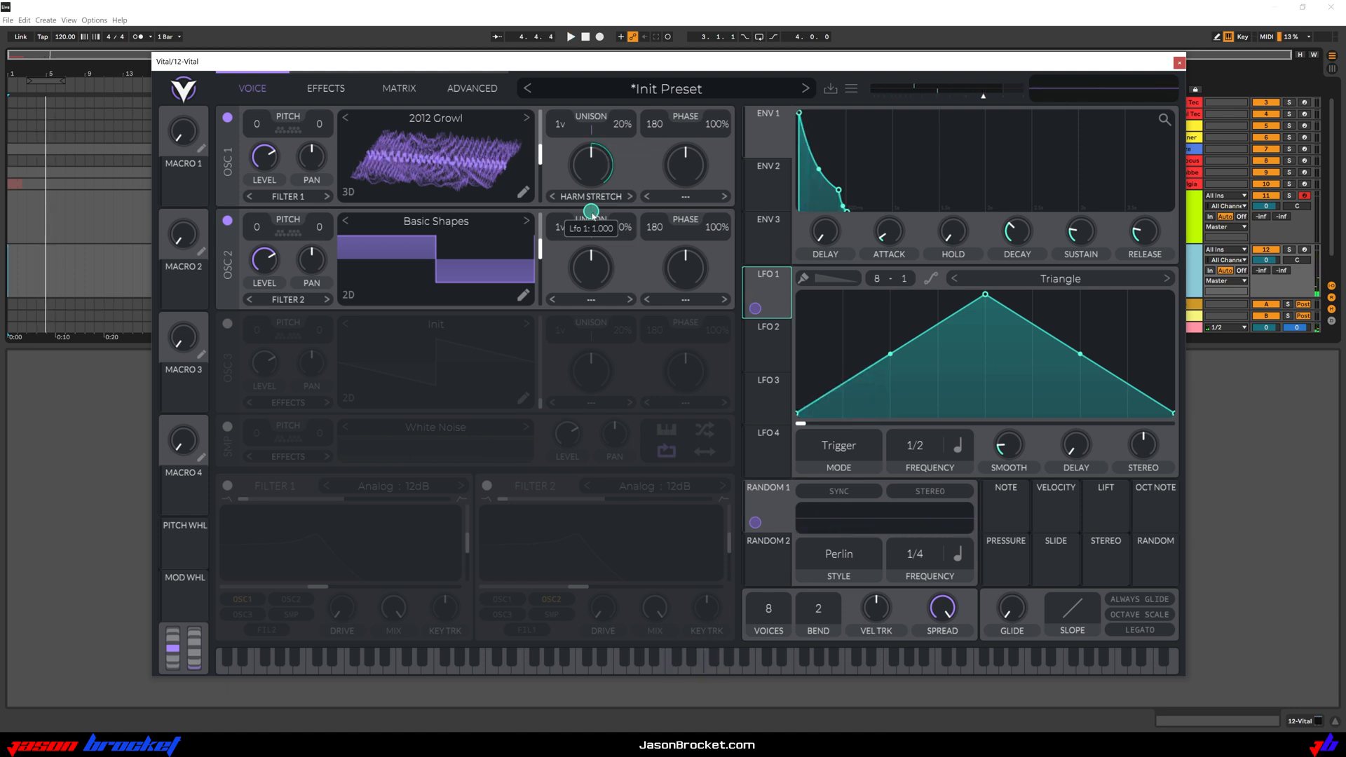
- Set oscillator 2's spectral morph type to Formant Scale
left_click(591, 300)
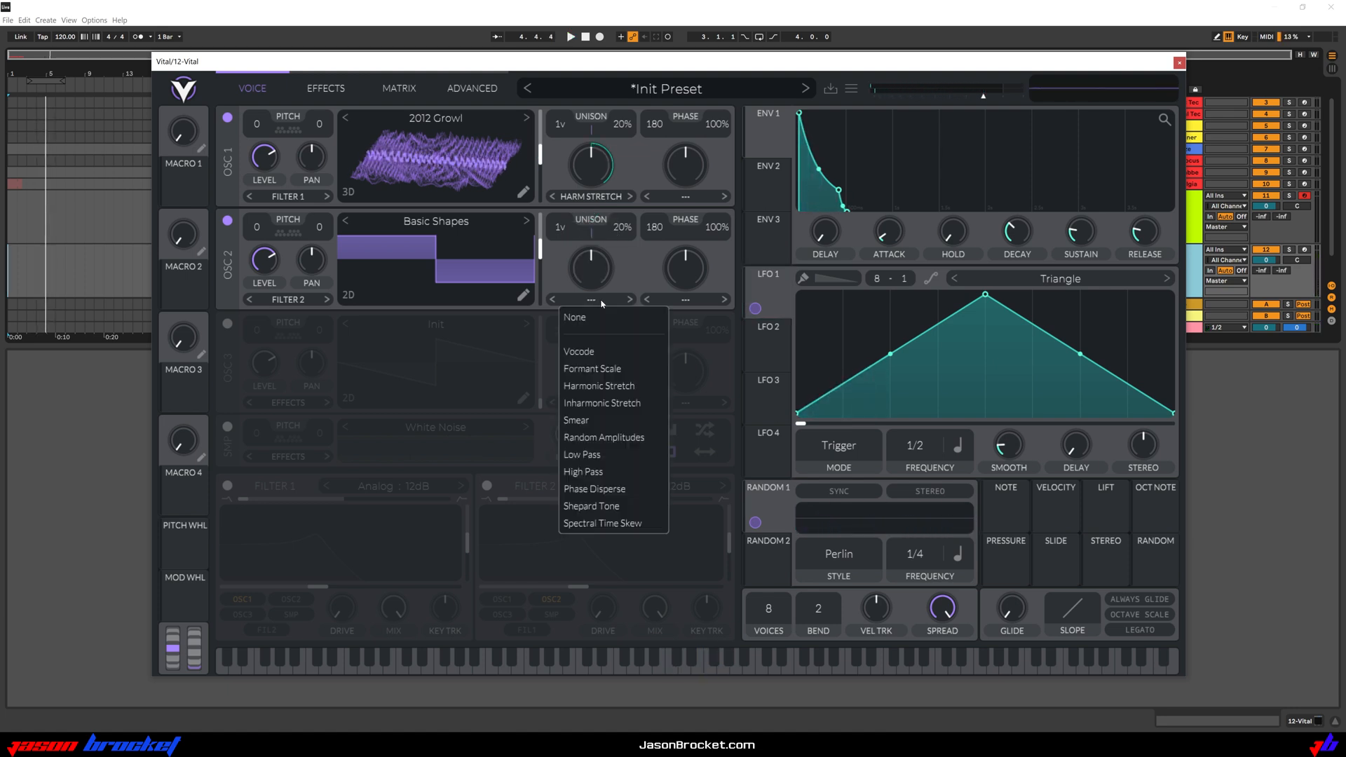
left_click(604, 369)
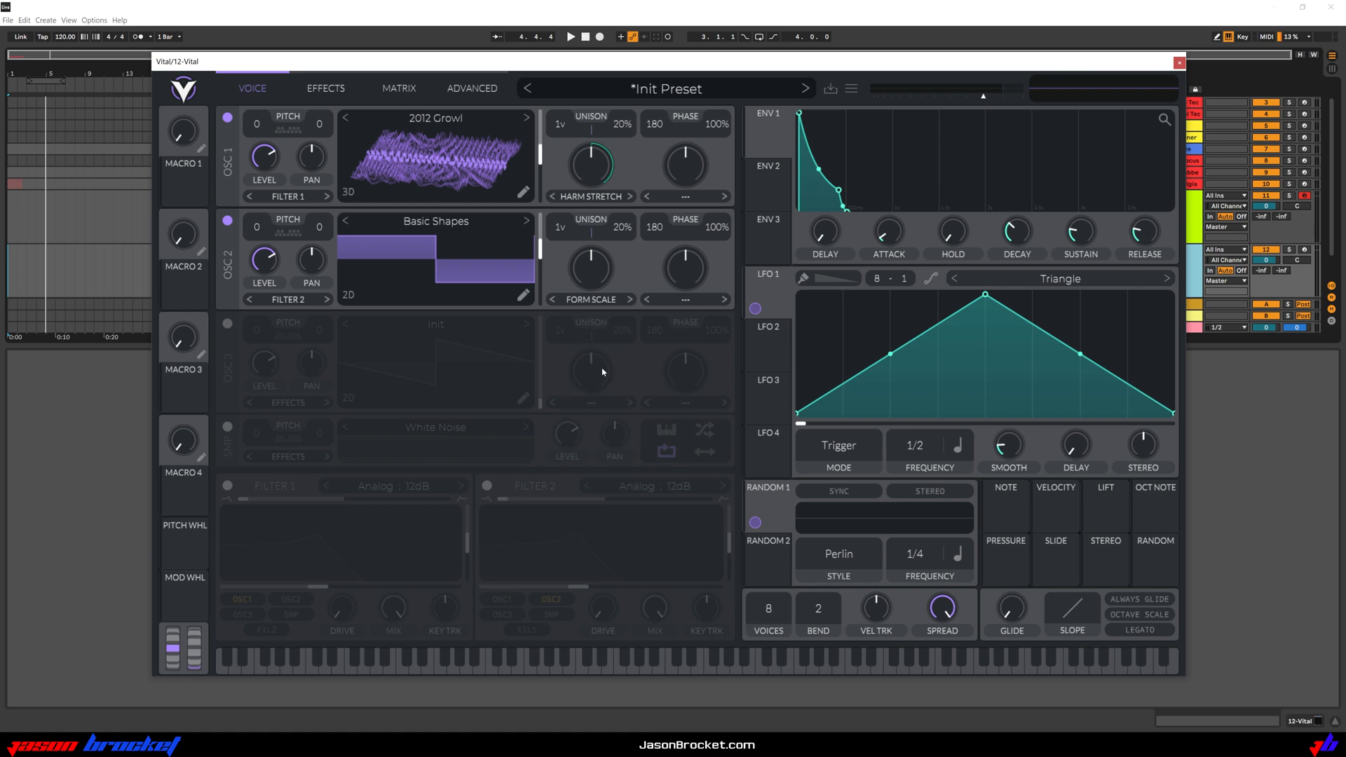
- Enable stereo for LFO 1's modulation of oscillator 1's spectral morph amount and audition it
left_click(399, 88)
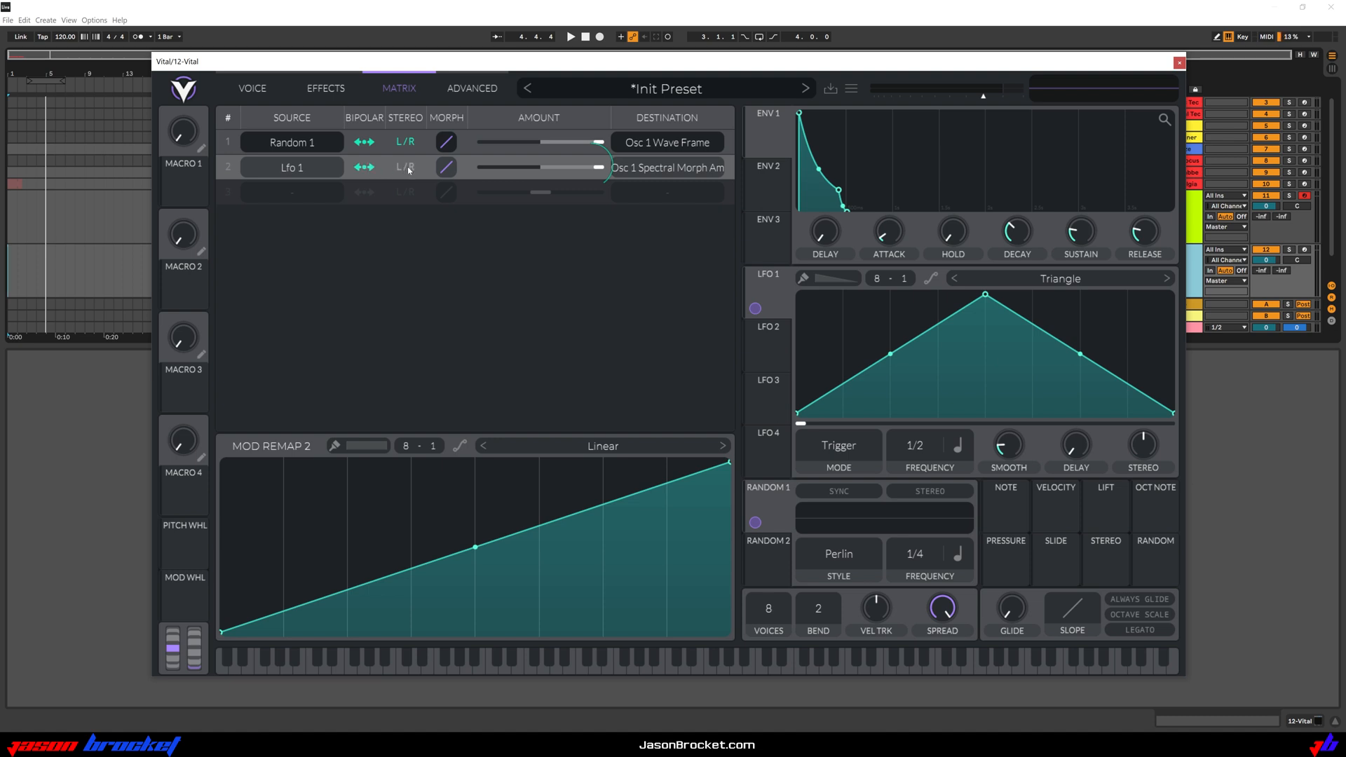
key("space")
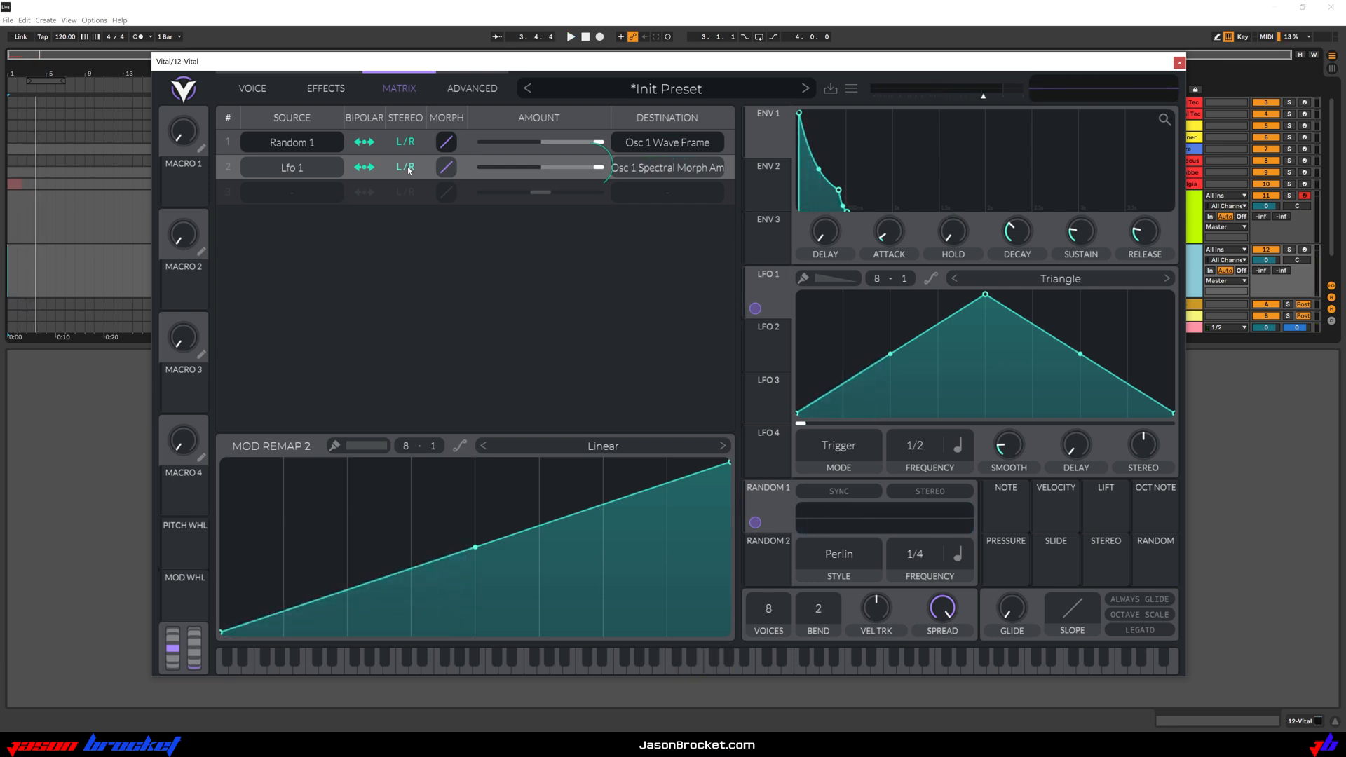
left_click(254, 89)
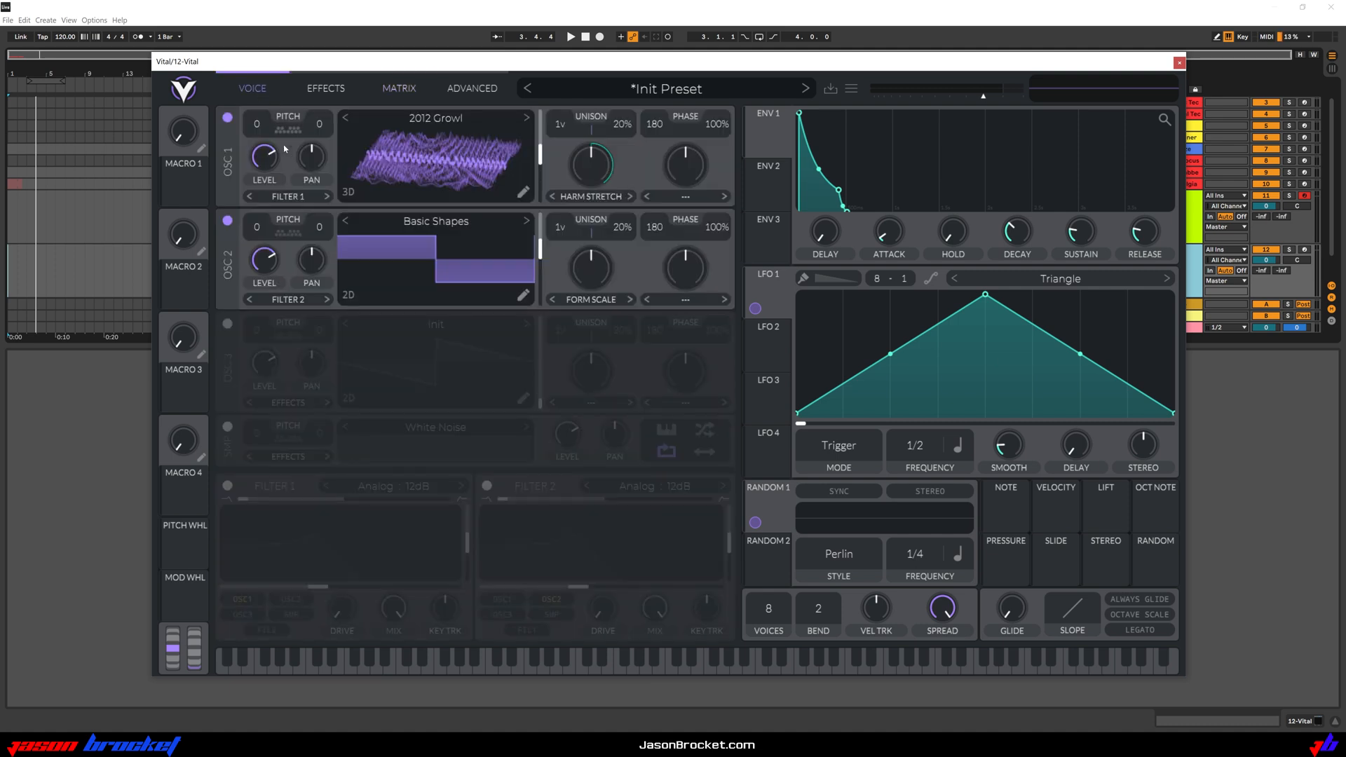
- Turn on filter 1, mute oscillator 2, and raise the filter cutoff to about 7.5 semitones during playback
left_click(227, 486)
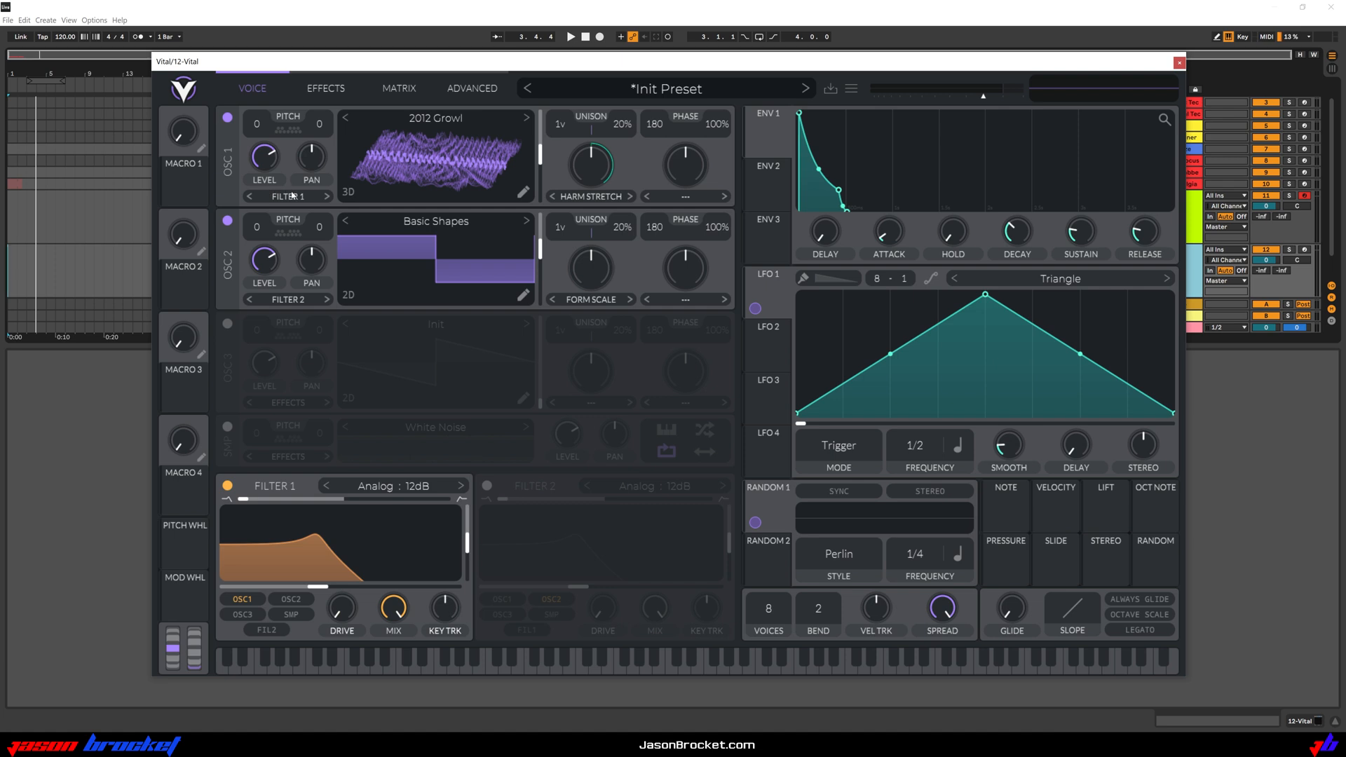
left_click(228, 221)
key("space")
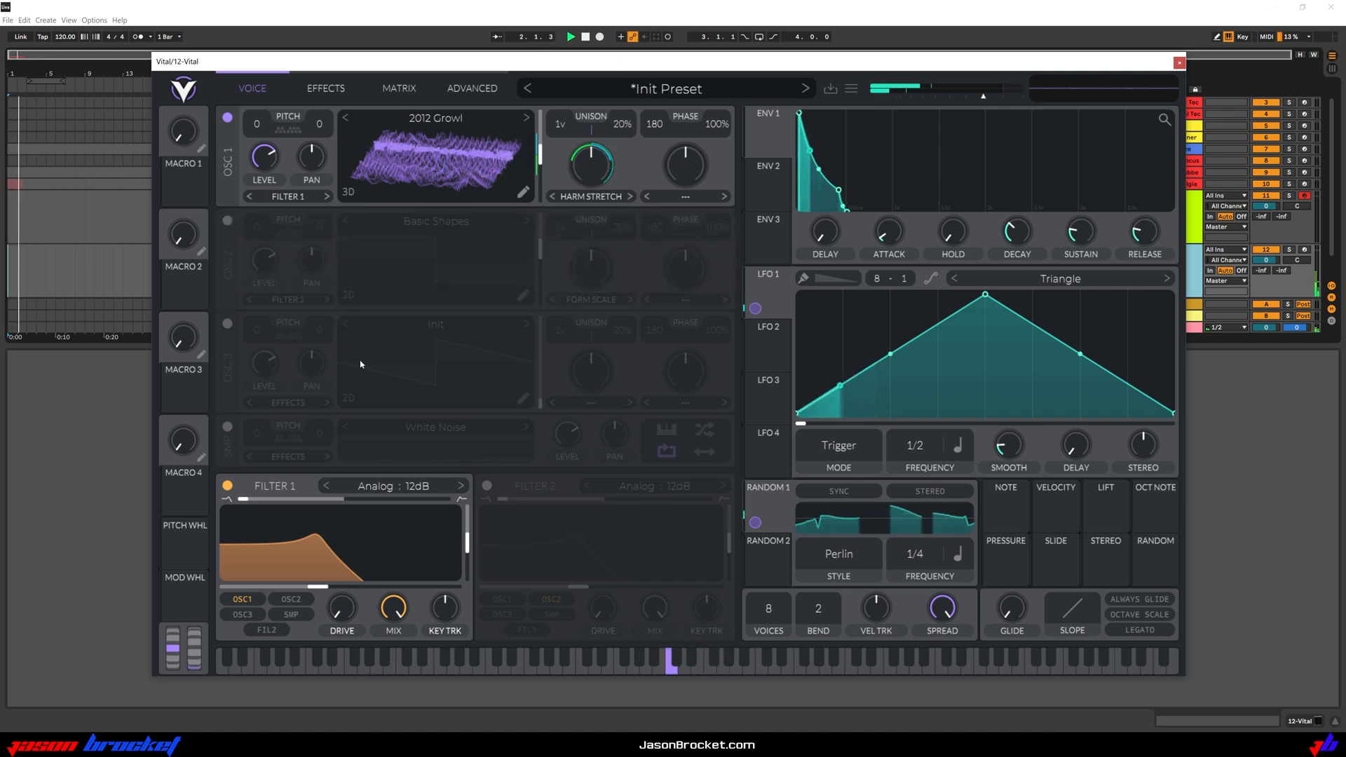
mouse_move(321, 592)
left_mouse_down()
mouse_move(461, 591)
mouse_move(335, 586)
left_mouse_up()
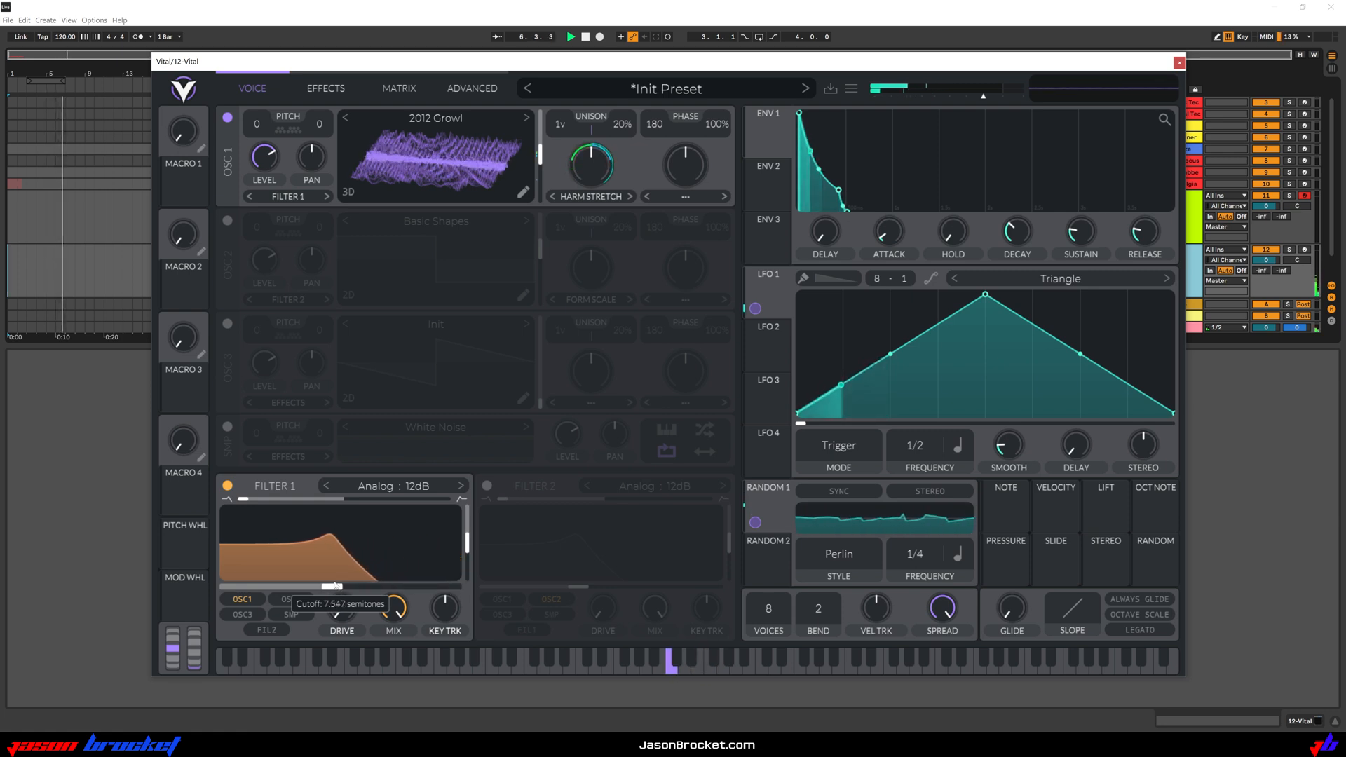
- Turn oscillator 2 back on, route it to Filter 1, and lower the filter cutoff very slightly
left_click(227, 220)
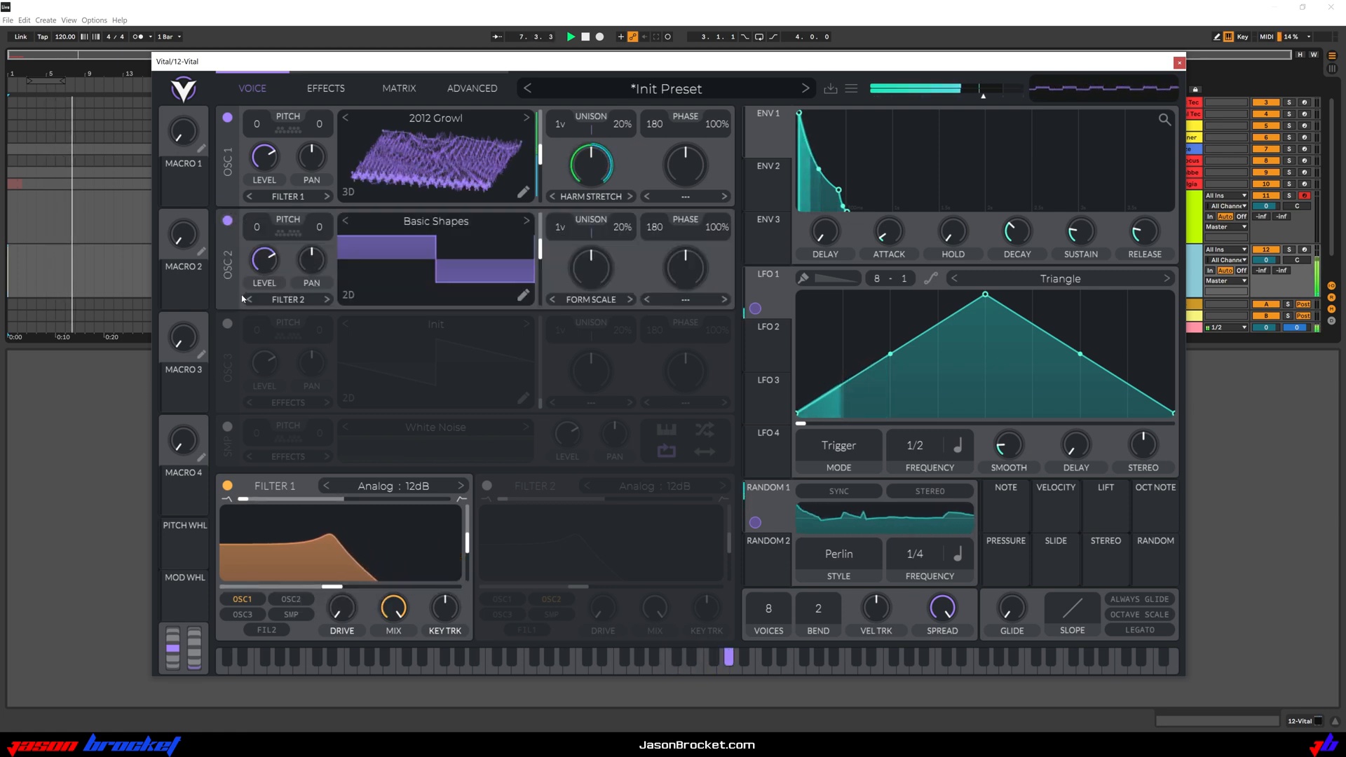
left_click(288, 299)
left_click(295, 316)
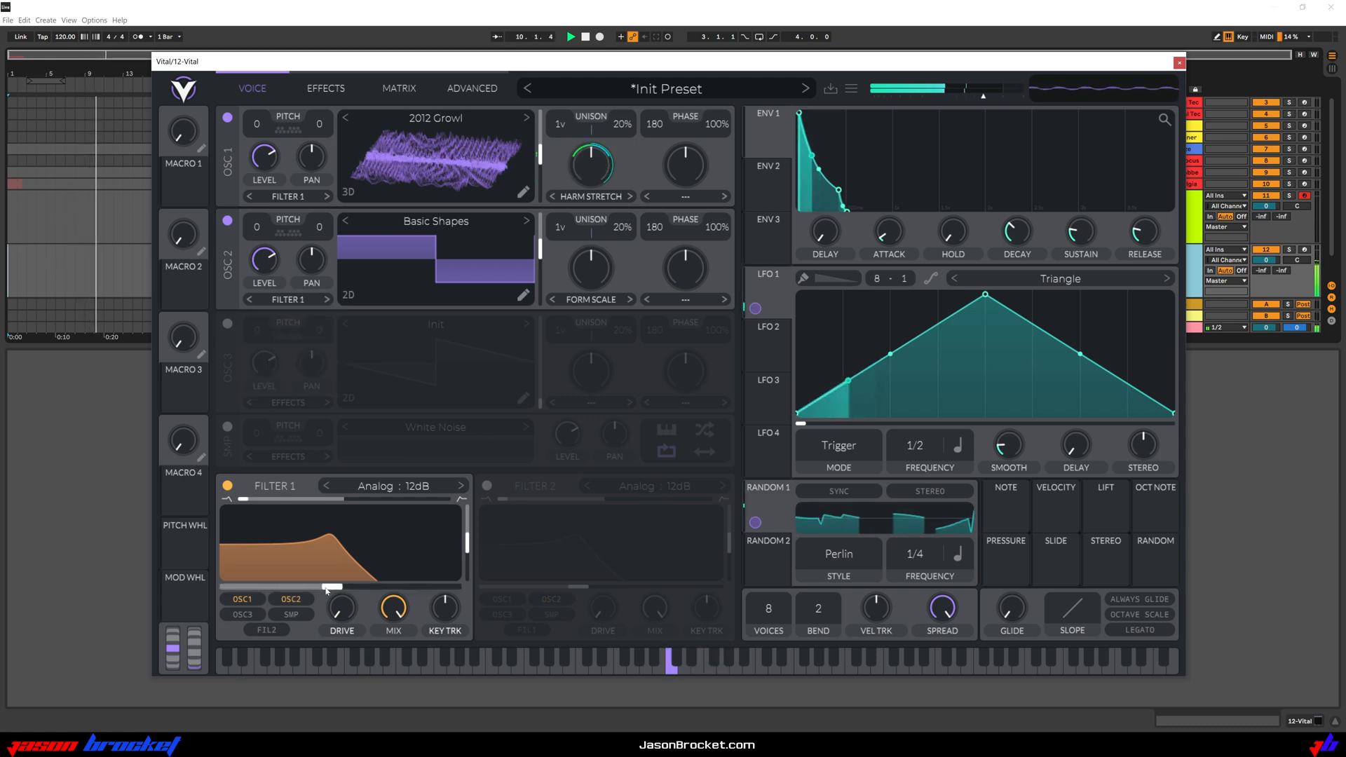
mouse_move(326, 591)
left_mouse_down()
mouse_move(454, 590)
mouse_move(324, 588)
left_mouse_up()
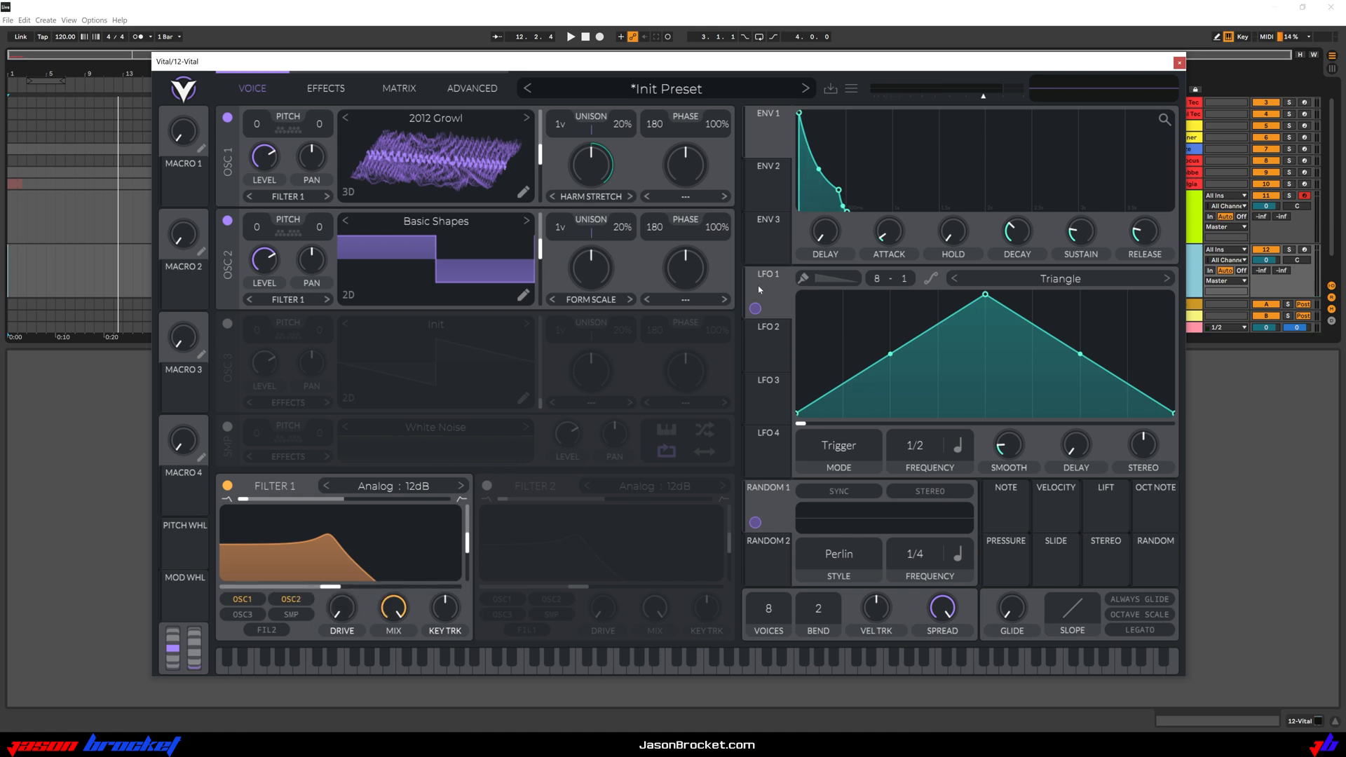
- Shape envelope 2 with a short decay and no sustain, and modulate filter 1's cutoff with it by about 69.39
left_click(779, 180)
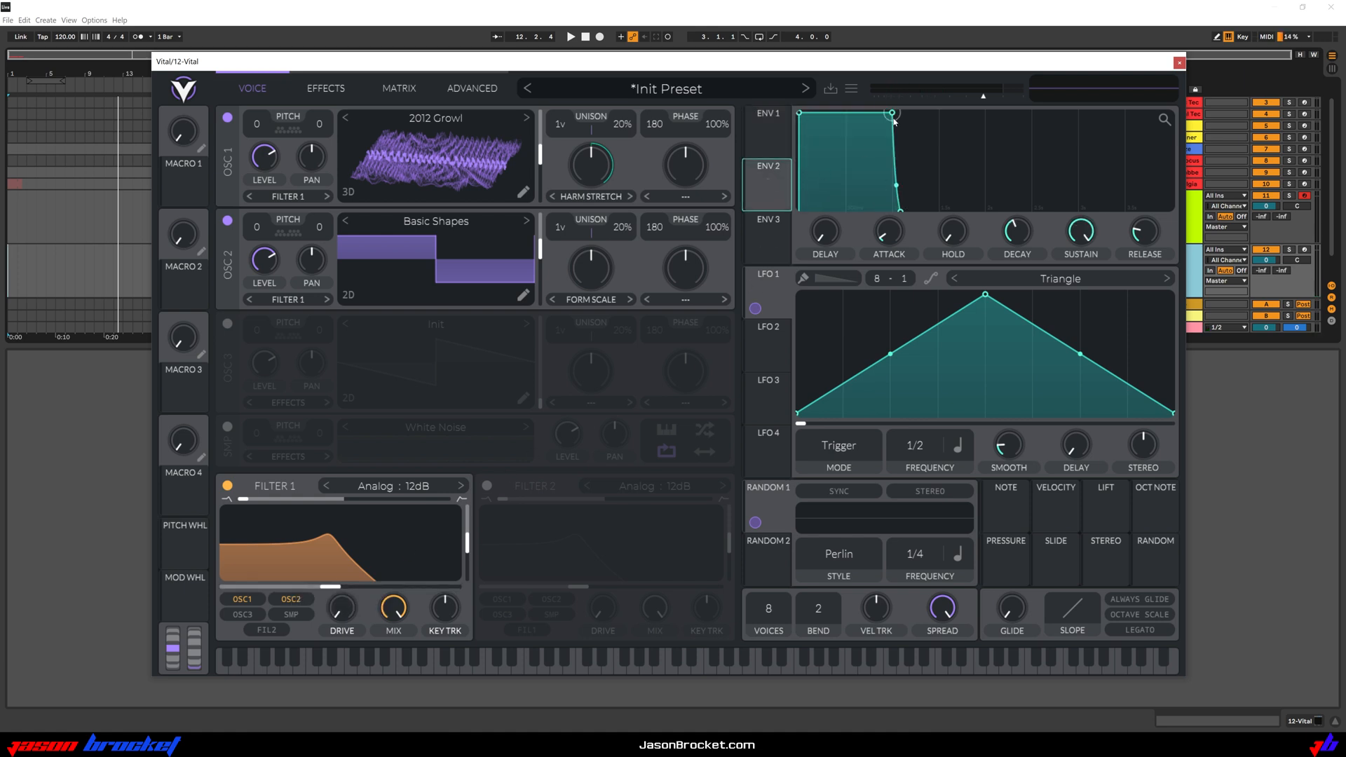
left_click_drag(884, 123, 826, 196)
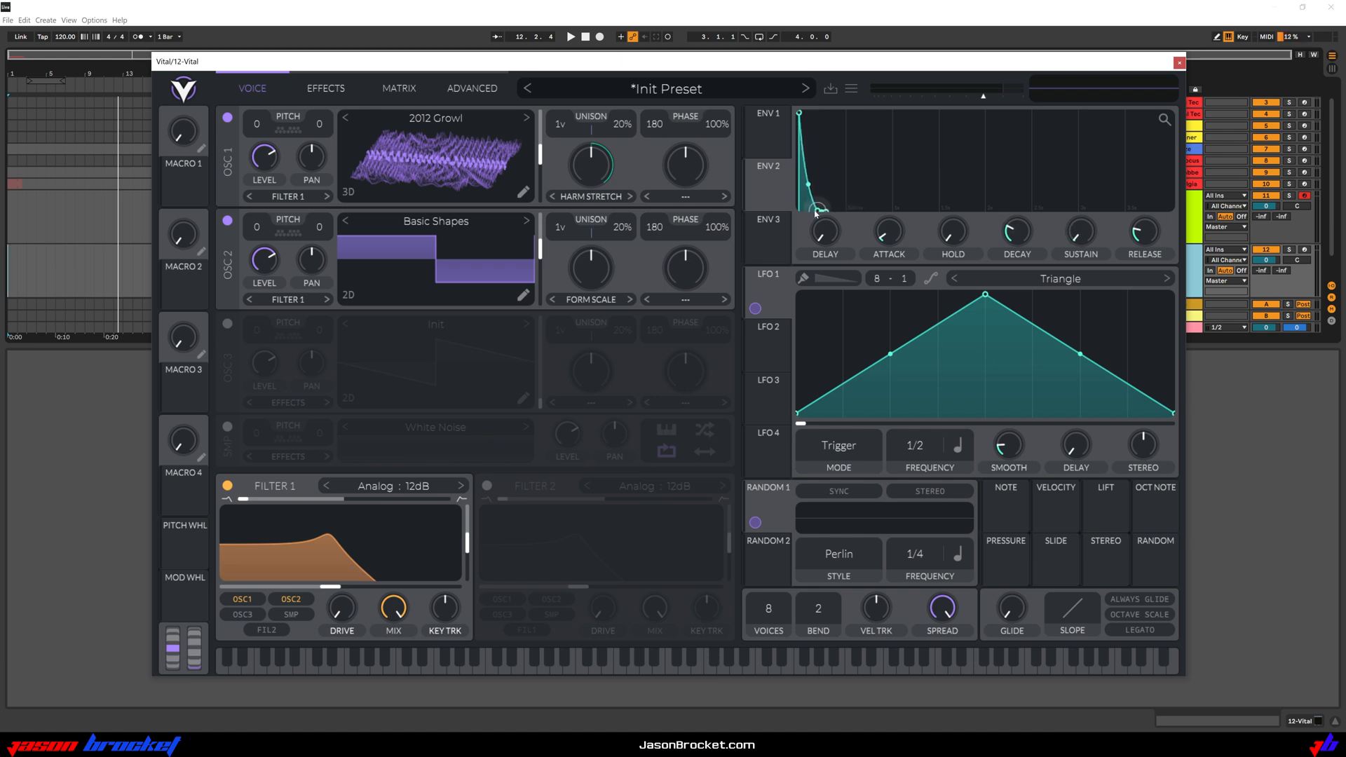
left_click_drag(770, 187, 733, 297)
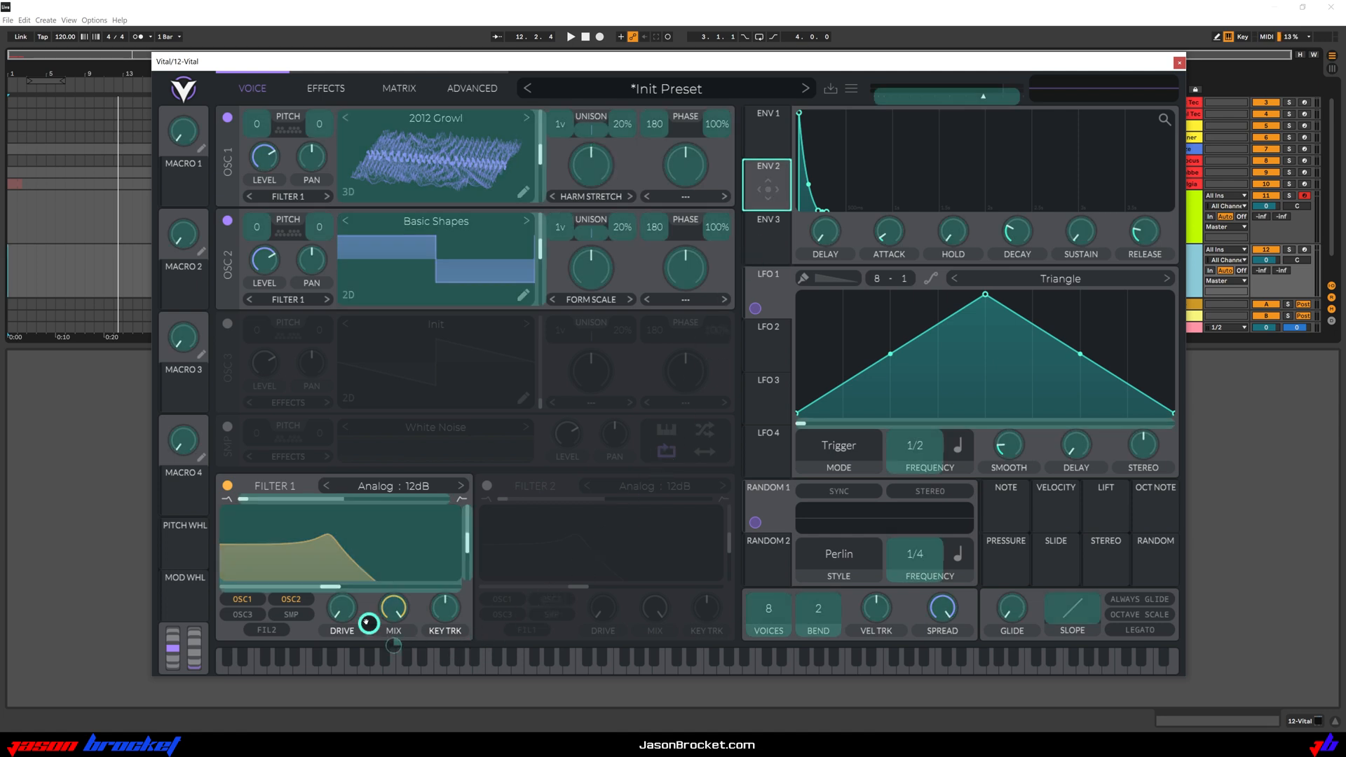
left_click_drag(341, 587, 340, 570)
key("space")
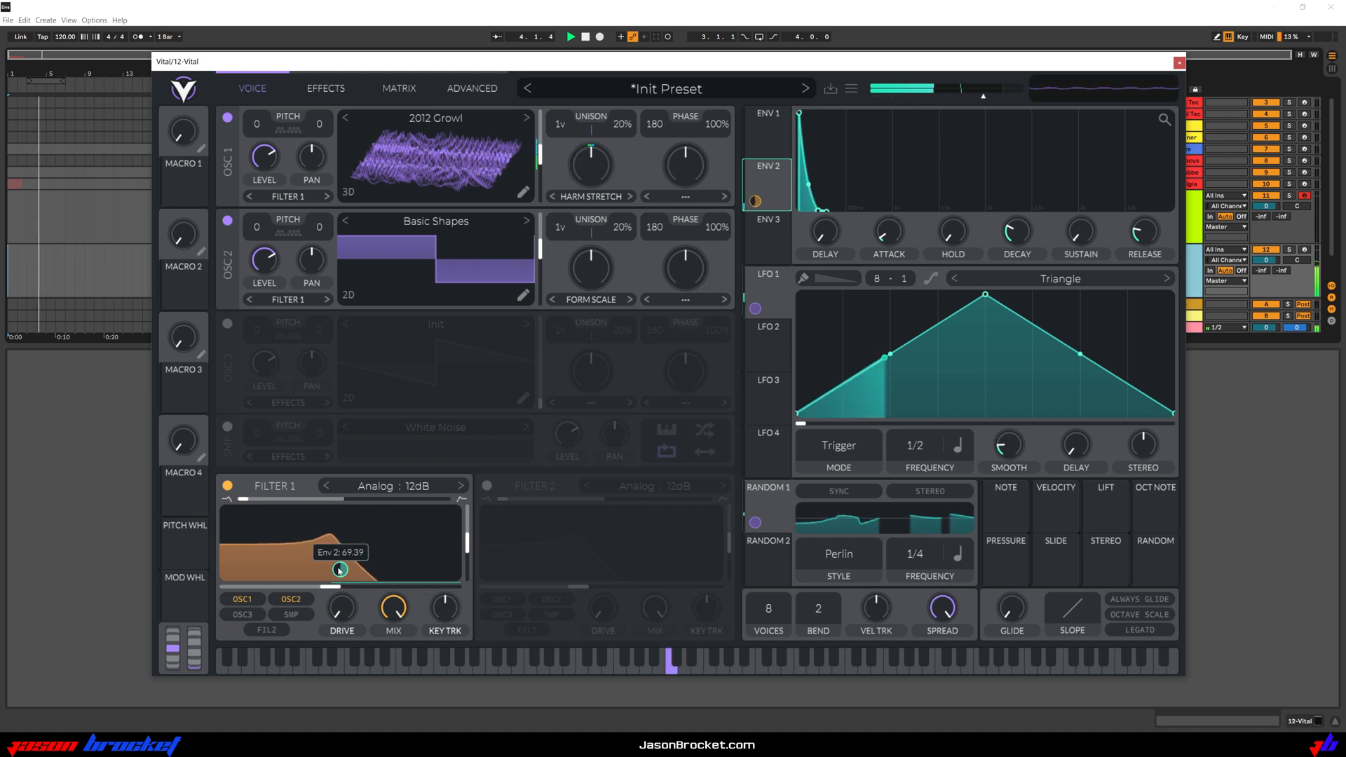
key("space")
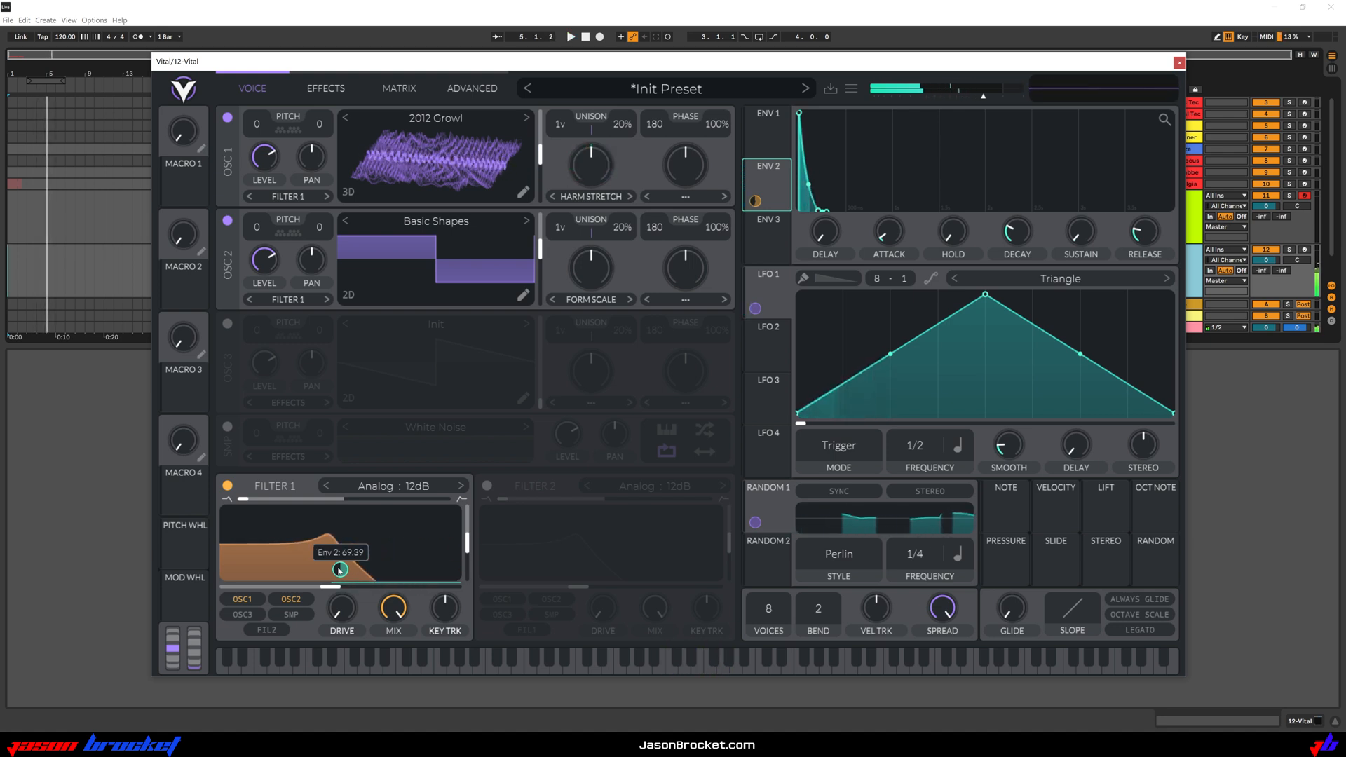
- Set LFO 1's mode to Sync and its frequency to 4/1 during playback
key("space")
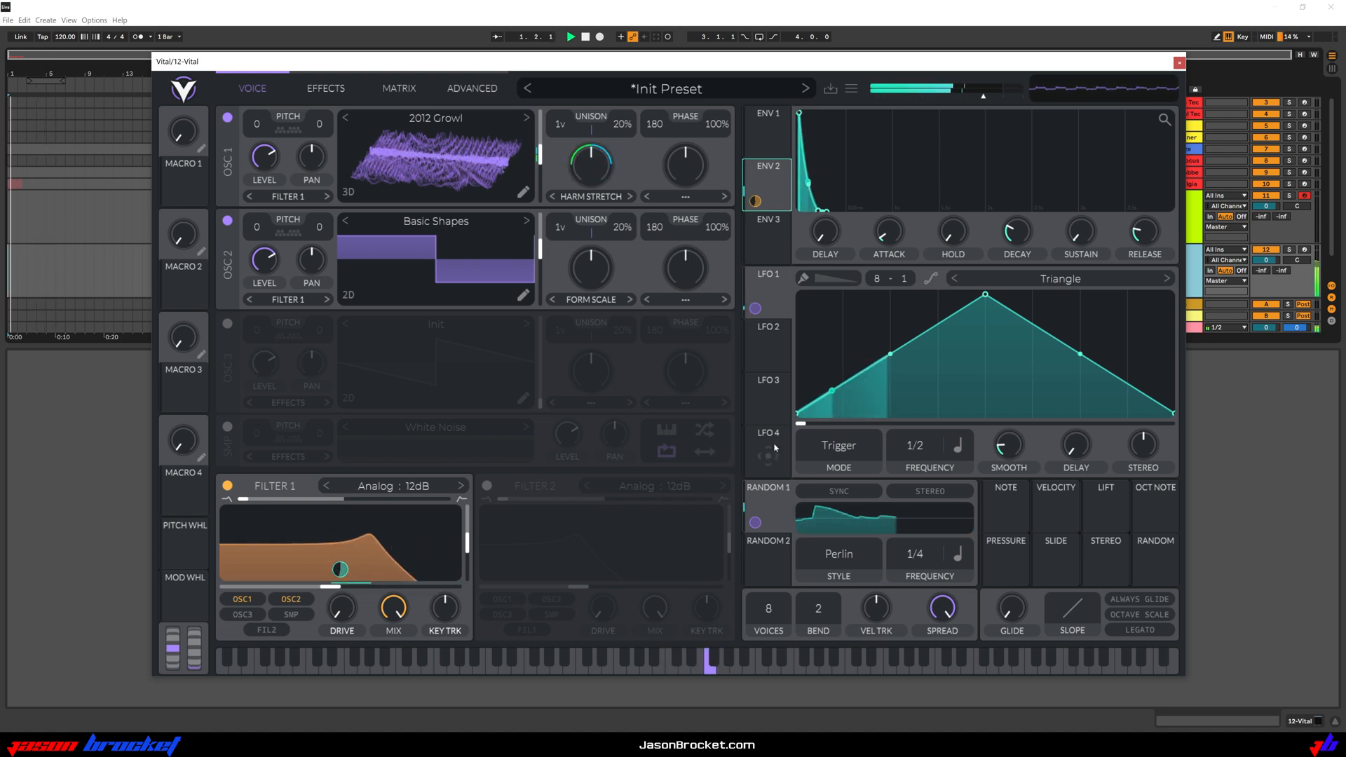
left_click(842, 452)
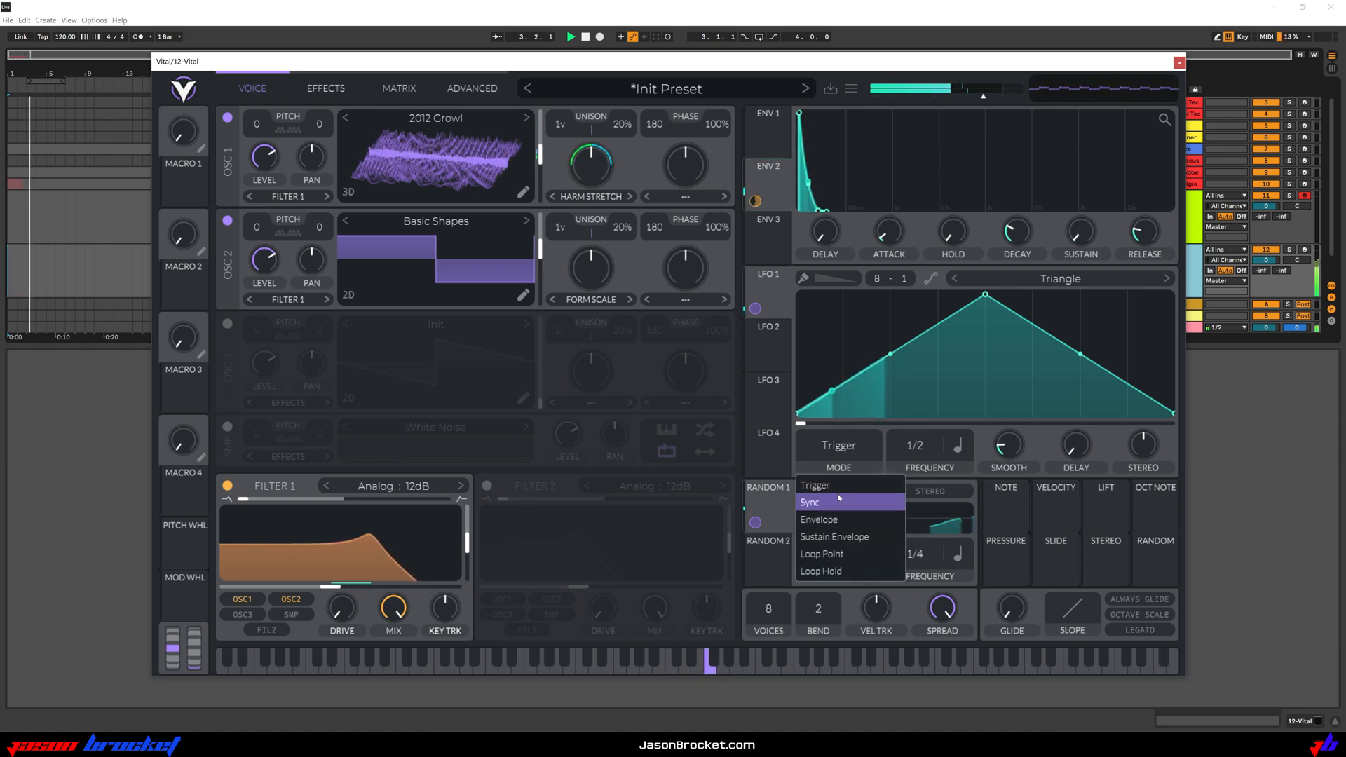
left_click(842, 520)
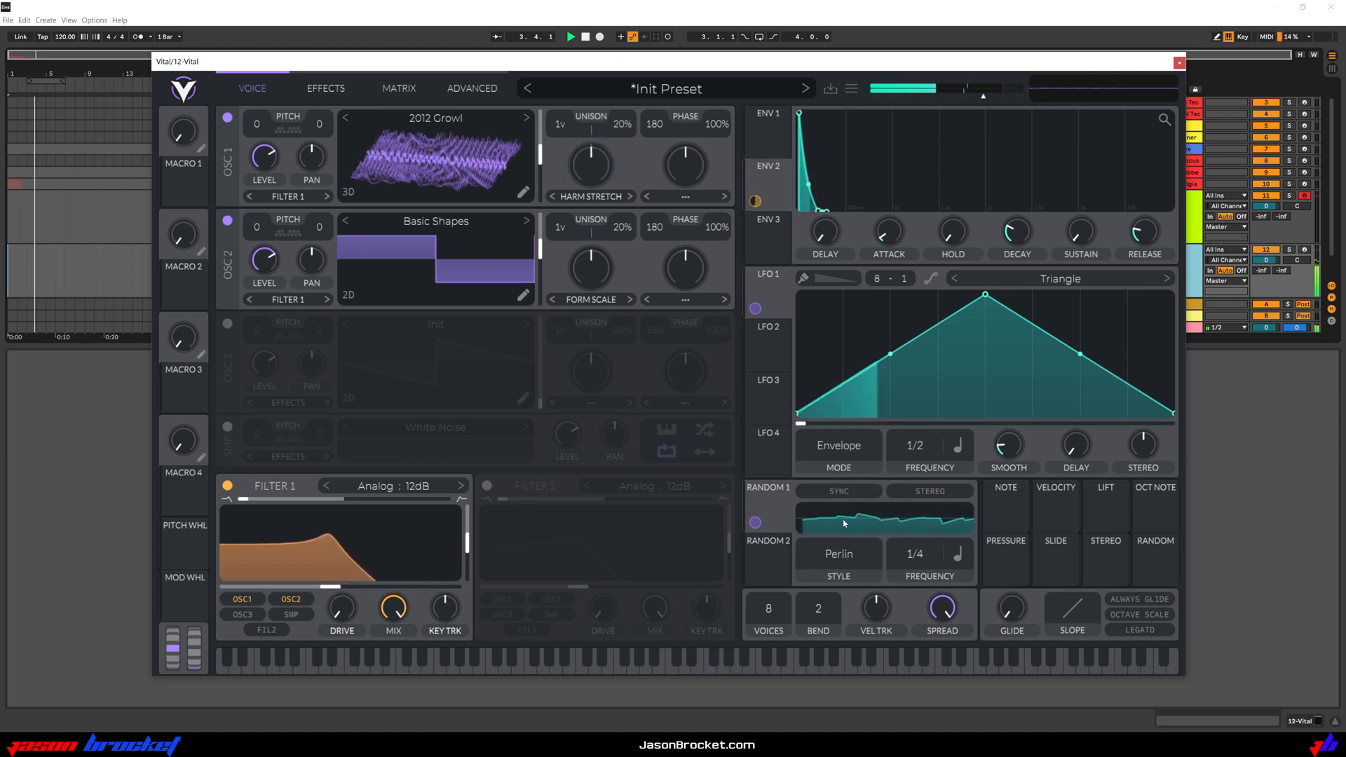
left_click(842, 451)
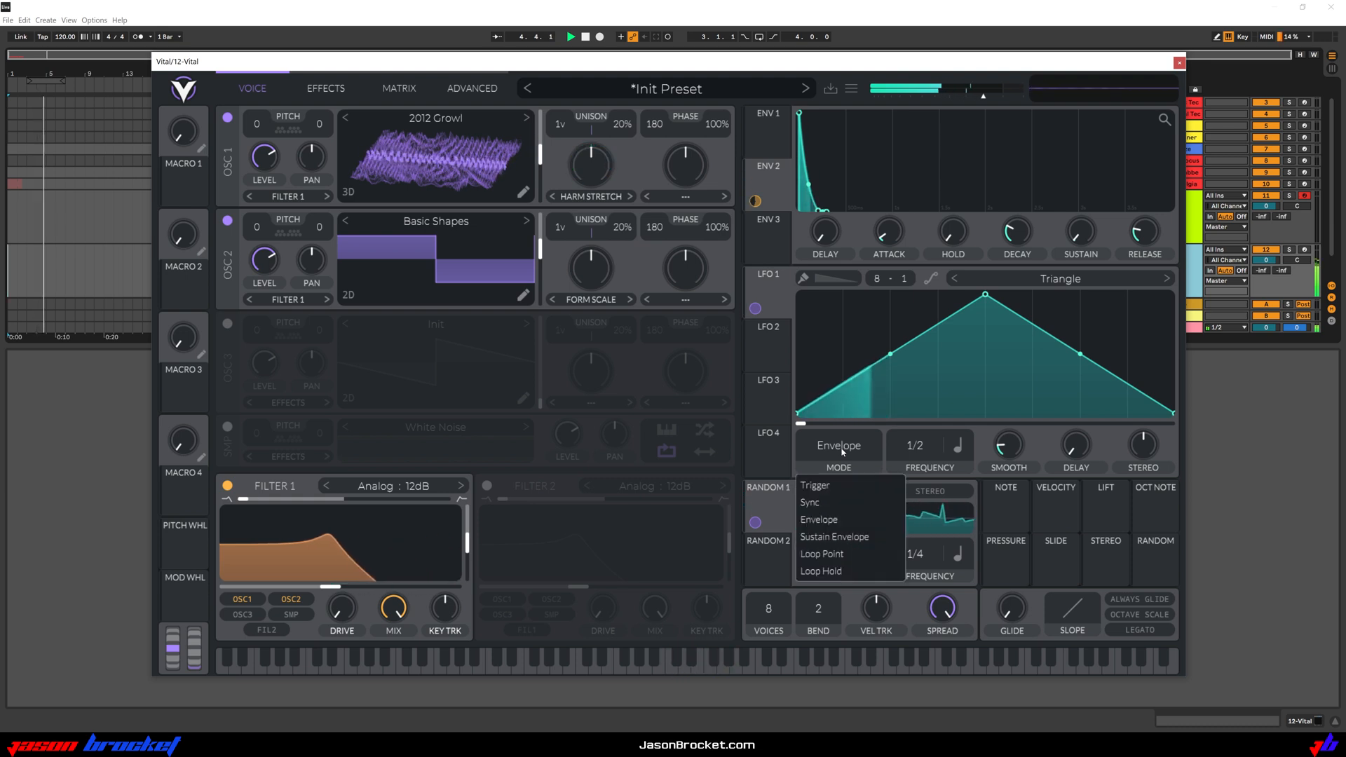
left_click(830, 504)
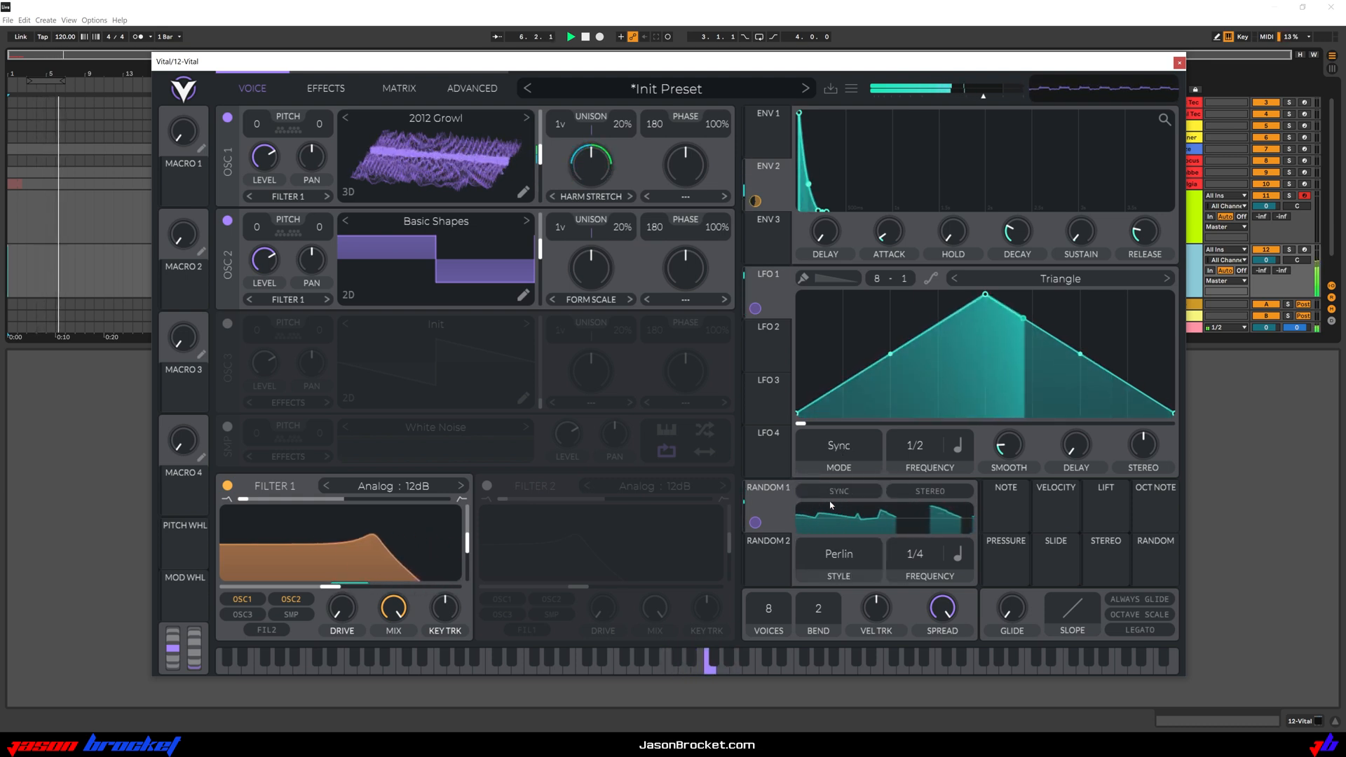
left_click_drag(913, 456, 927, 490)
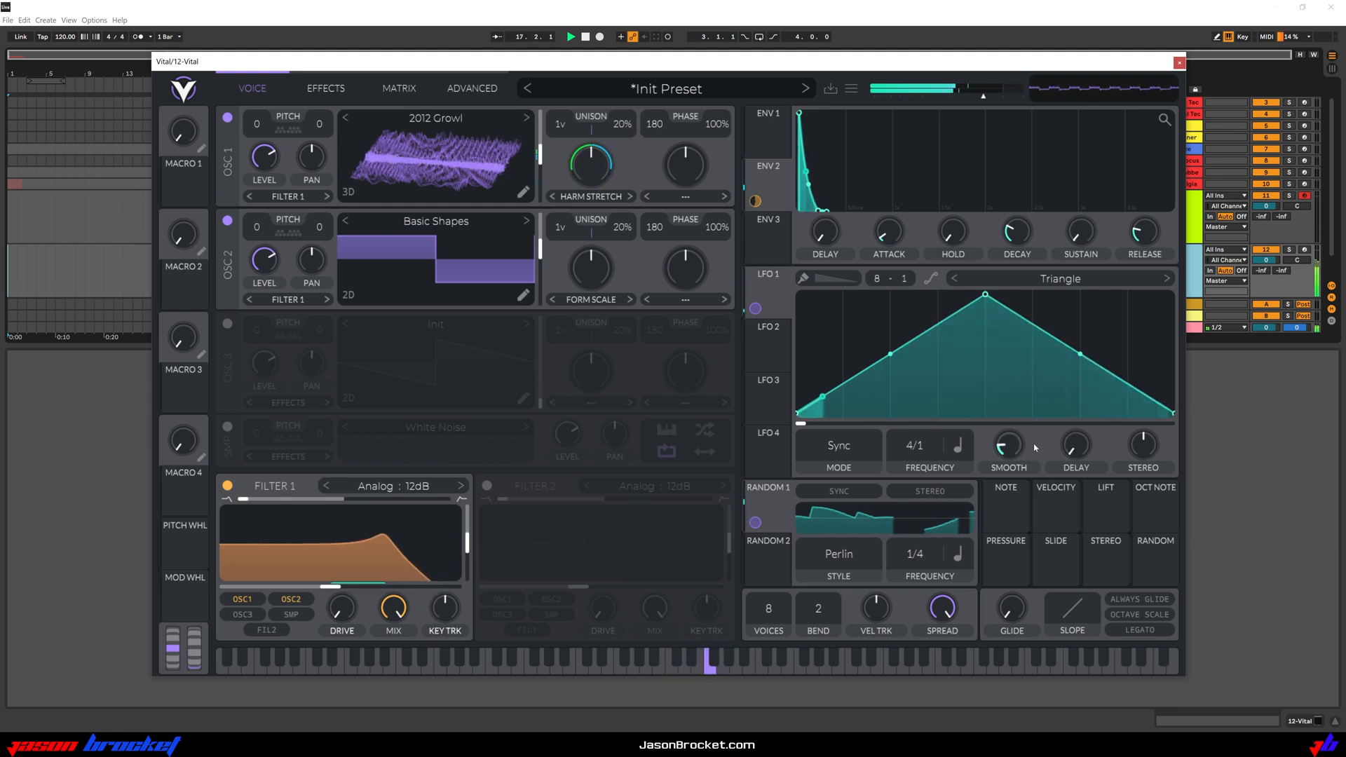
key("space")
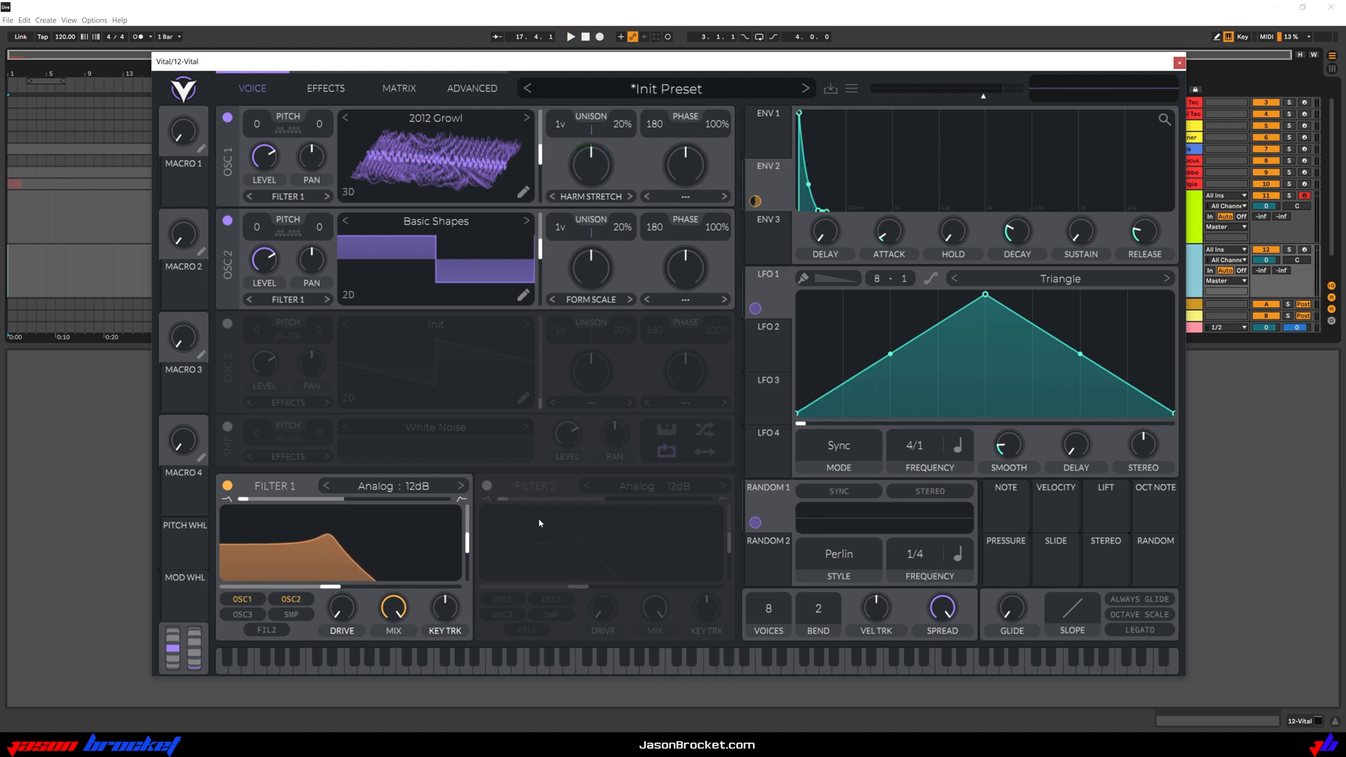
- During playback, set filter 1's resonance to about 39.78%, cutoff to about -34.28 semitones, and envelope 2 modulation to about 75.79
key("space")
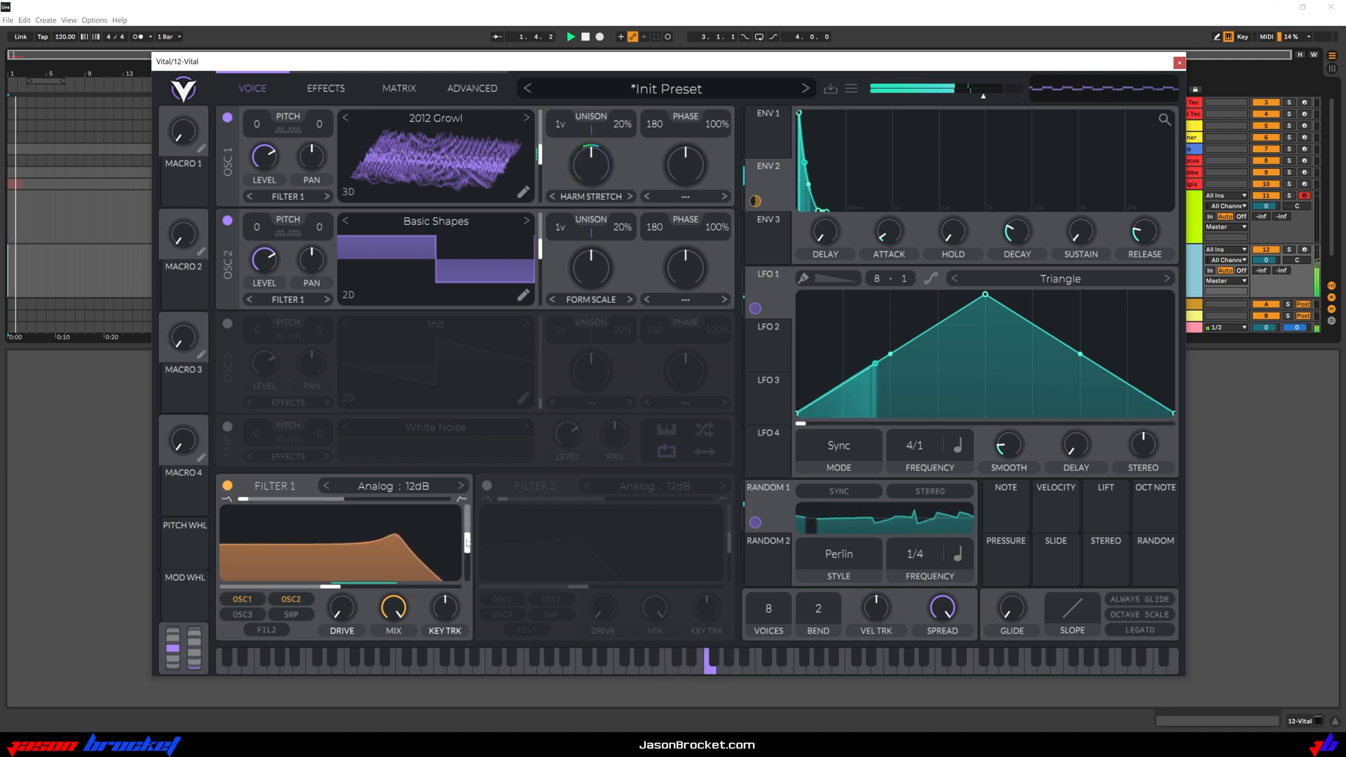
left_click_drag(467, 545, 468, 549)
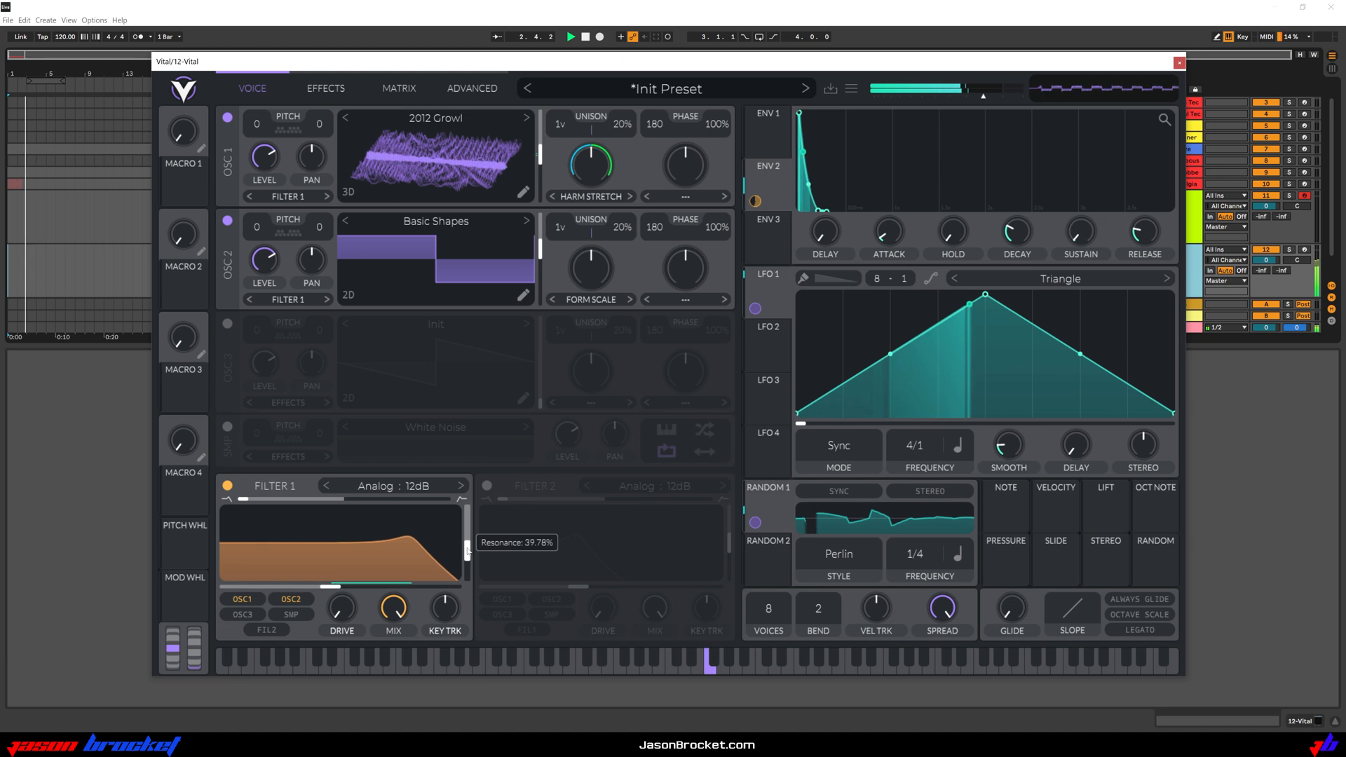
left_click_drag(334, 591, 254, 591)
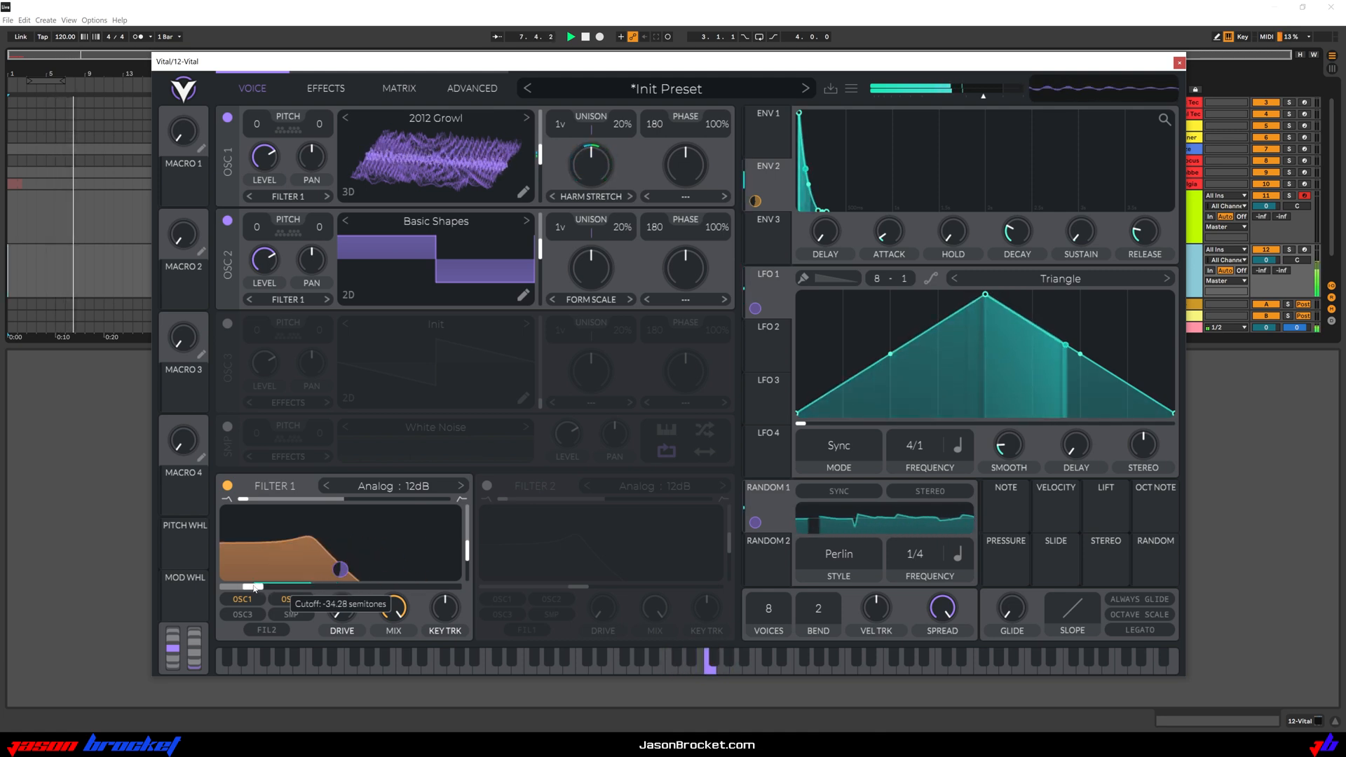
left_click_drag(340, 570, 340, 575)
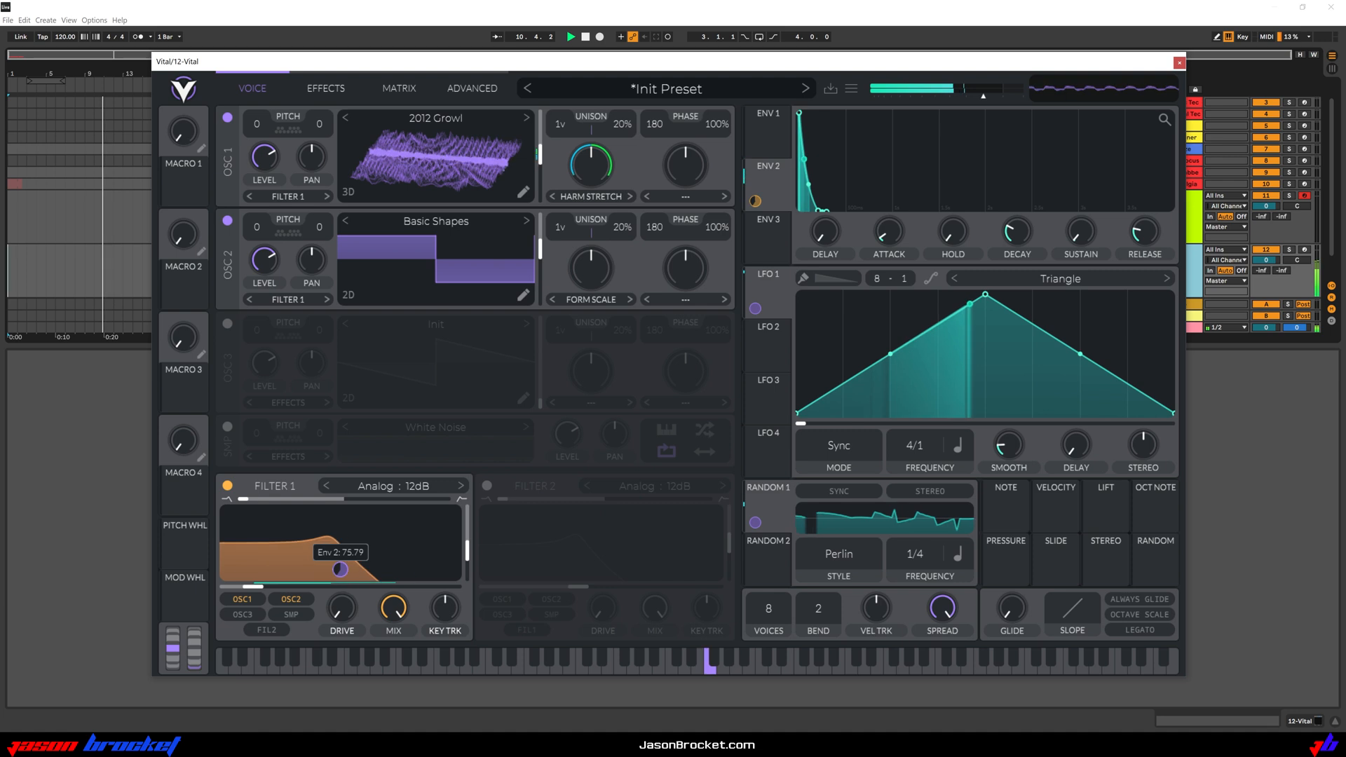
- Slightly reduce the Env 2 to Filter 1 Cutoff amount in the modulation matrix
left_click(402, 91)
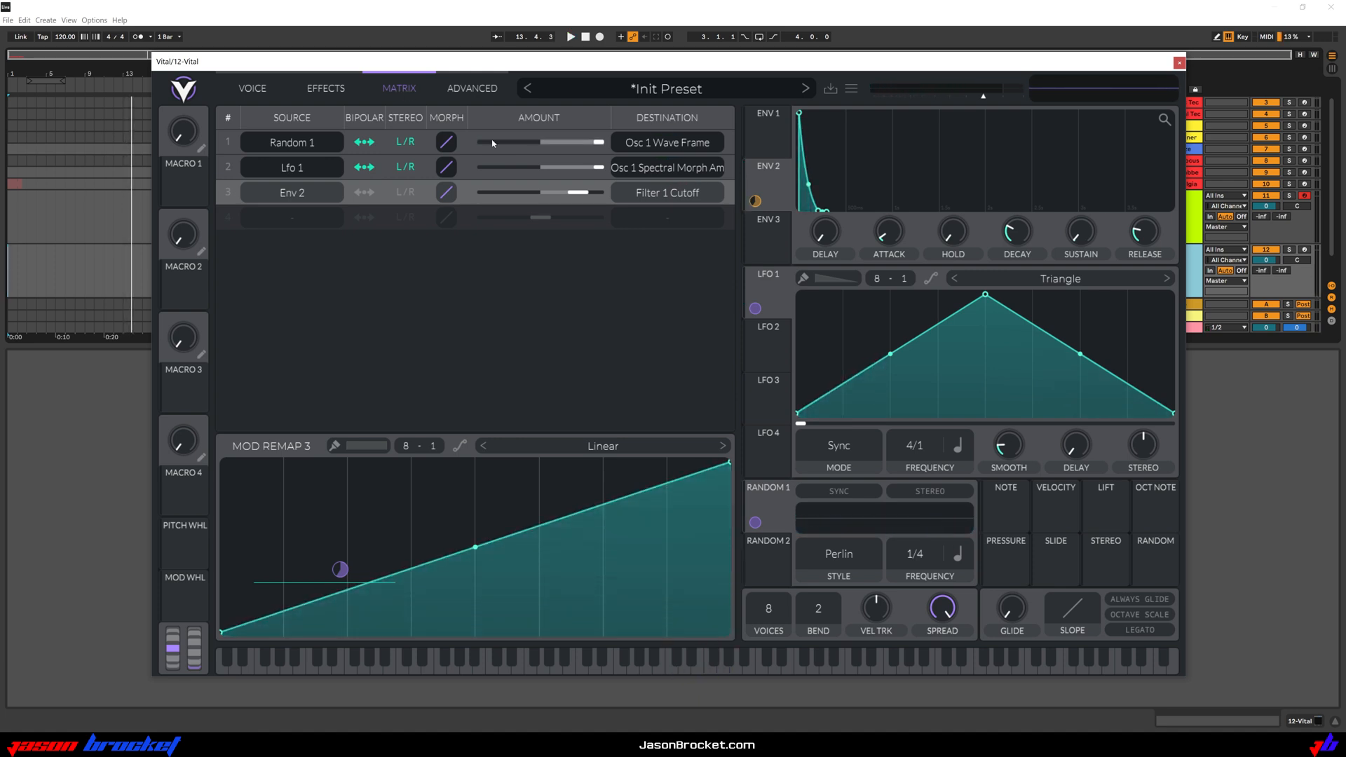
left_click_drag(579, 196, 573, 199)
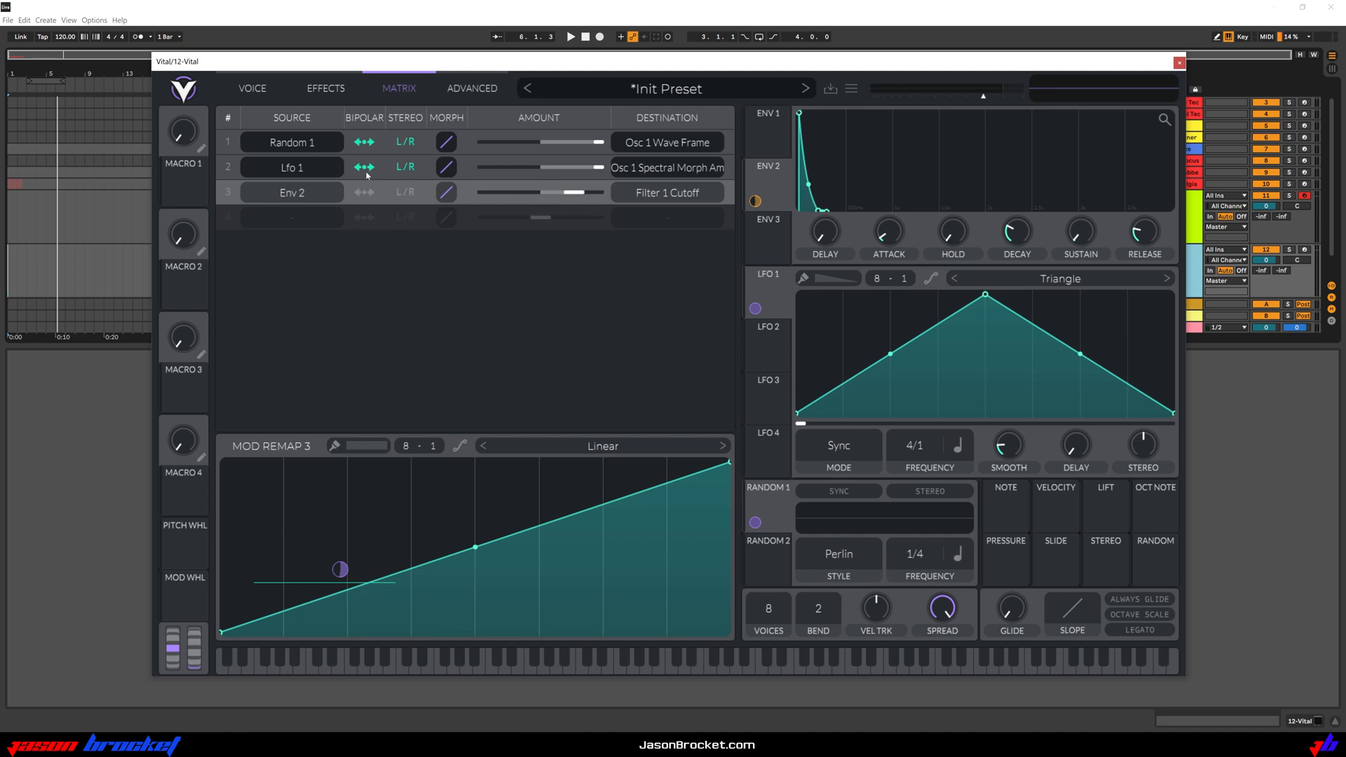
left_click(254, 89)
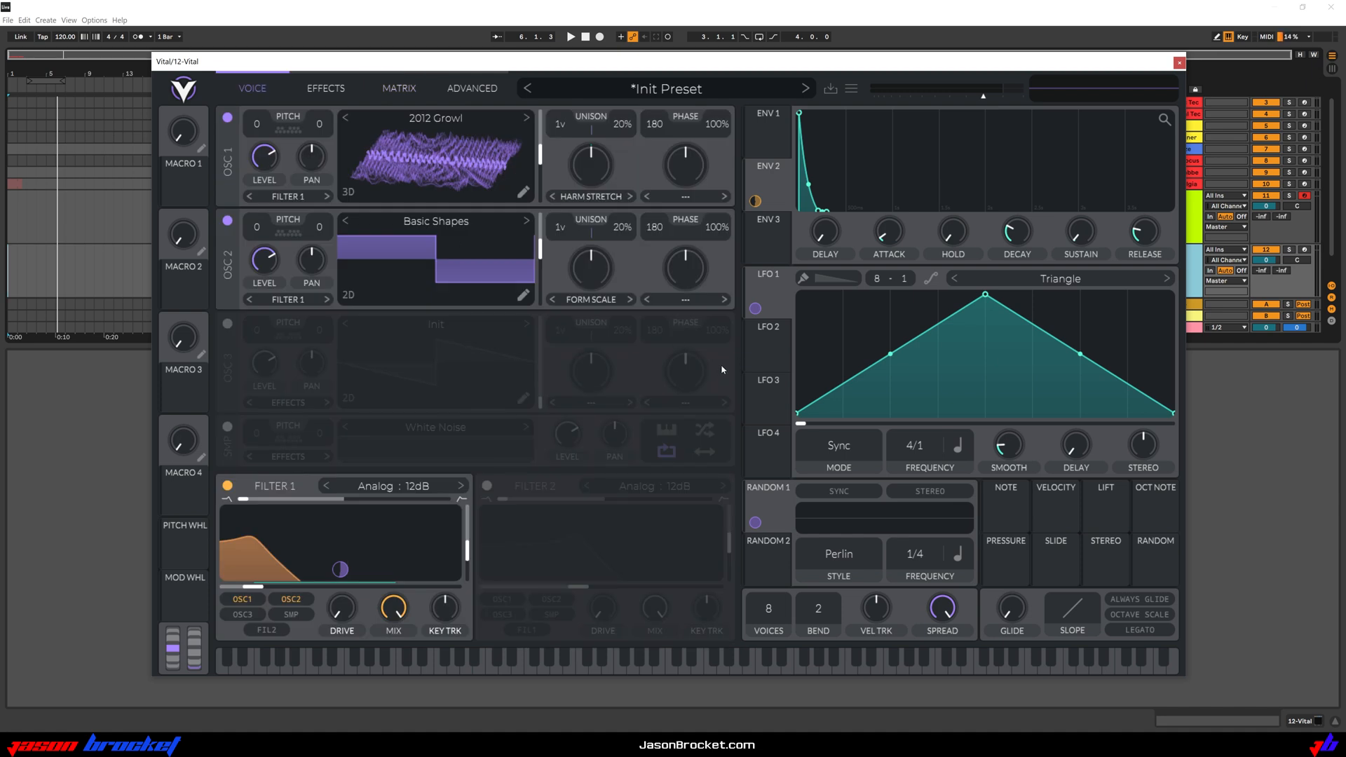
- Compare the Dirty and Analog types for filter 1 during playback and settle on Analog 24dB
left_click(424, 491)
key("space")
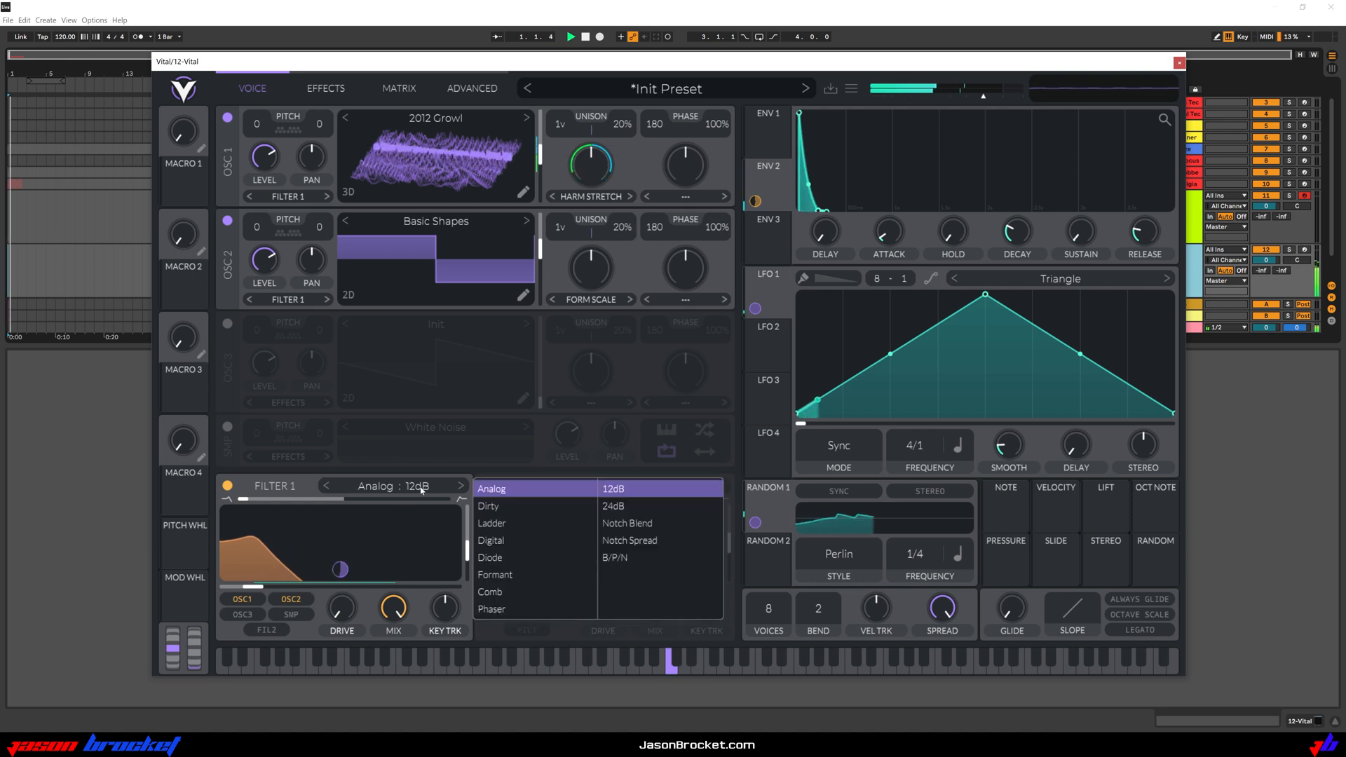
left_click(494, 505)
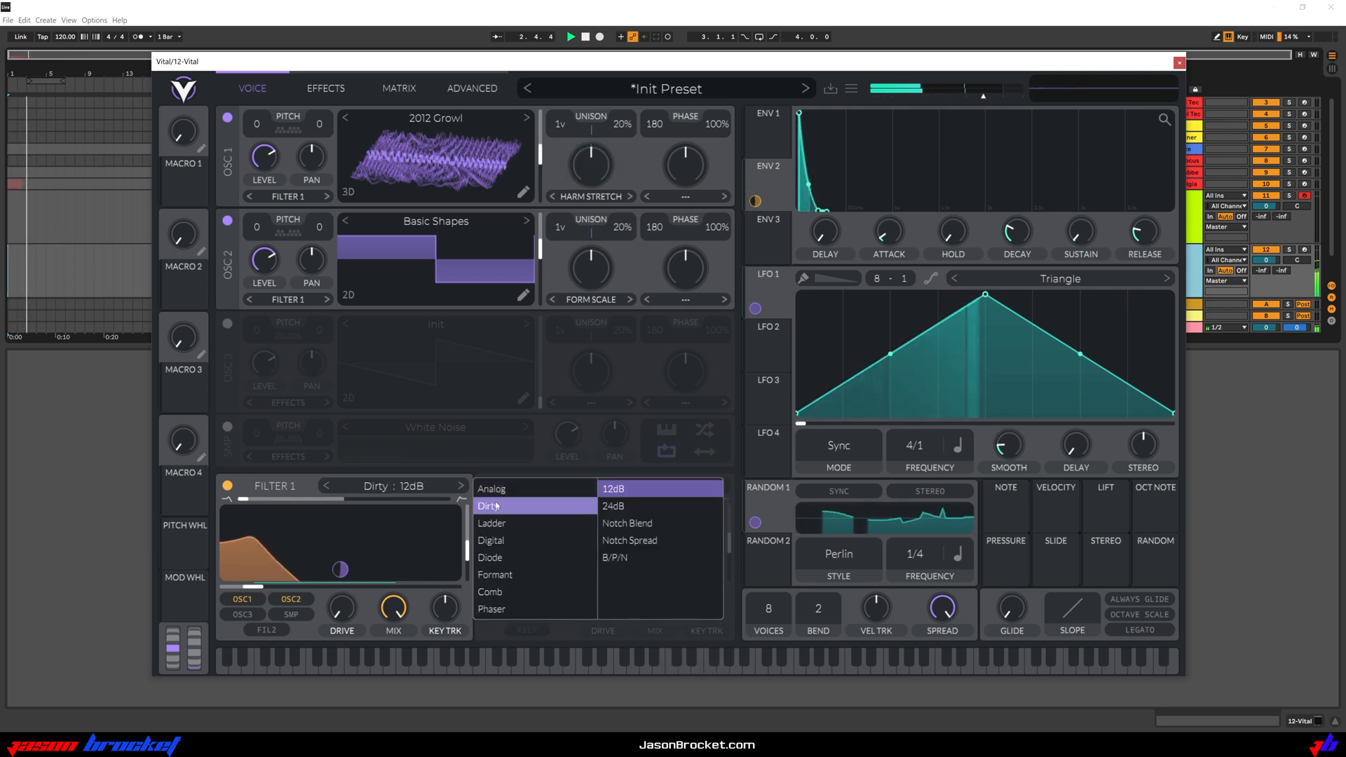
left_click(618, 506)
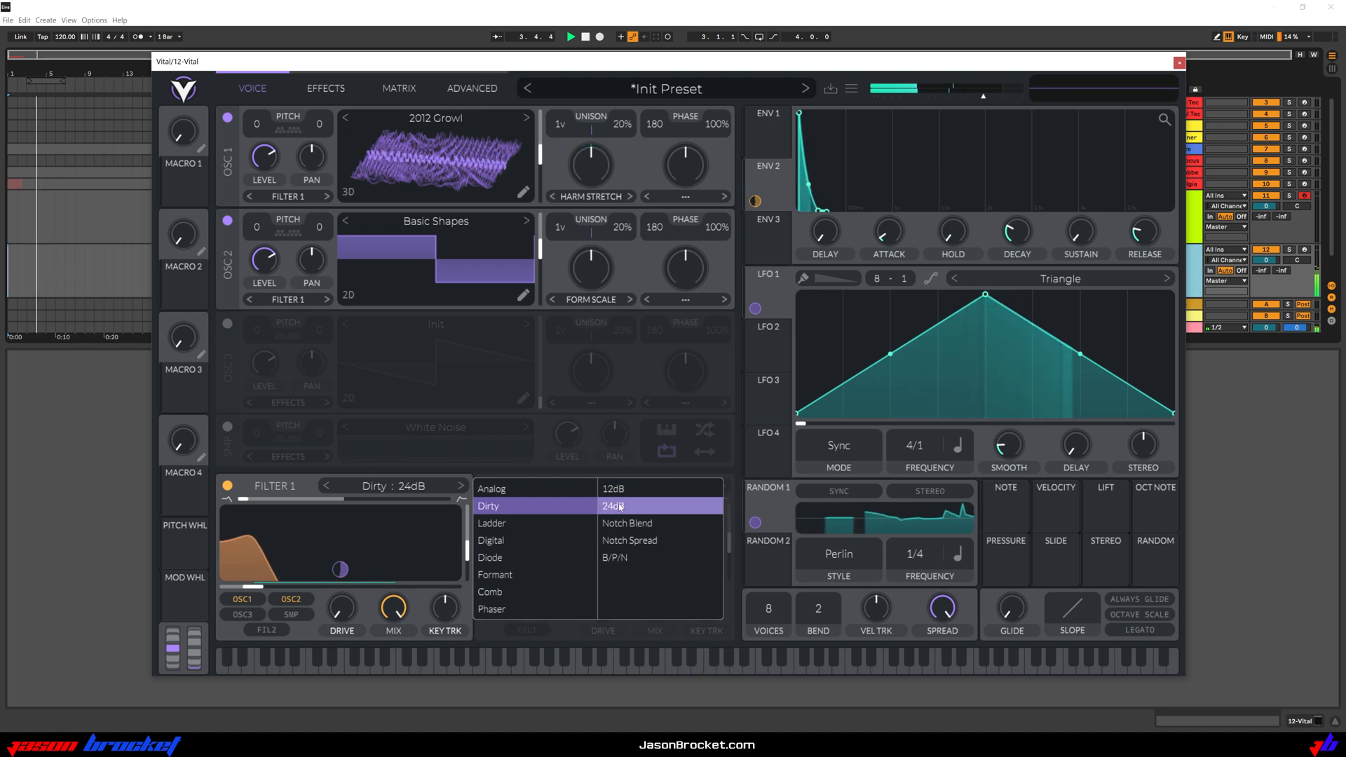
left_click(504, 491)
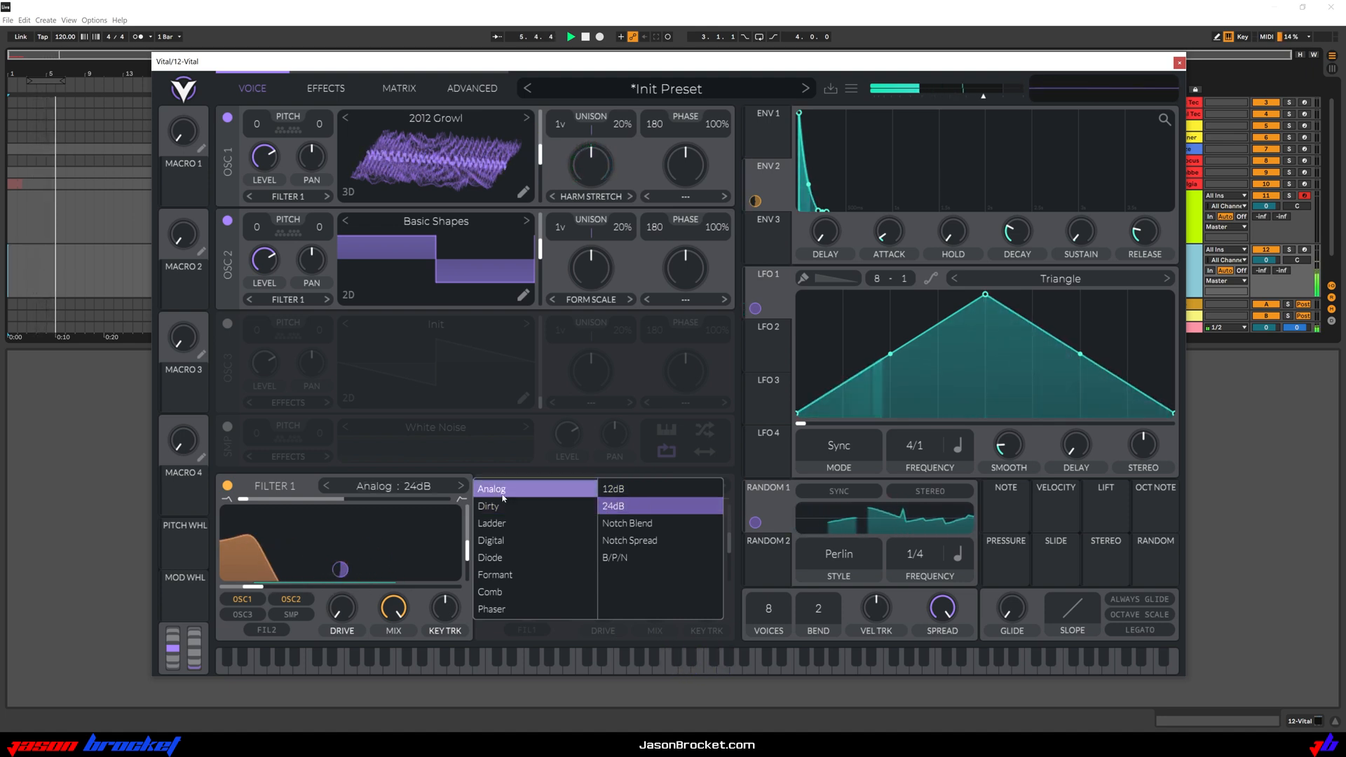
left_click(520, 471)
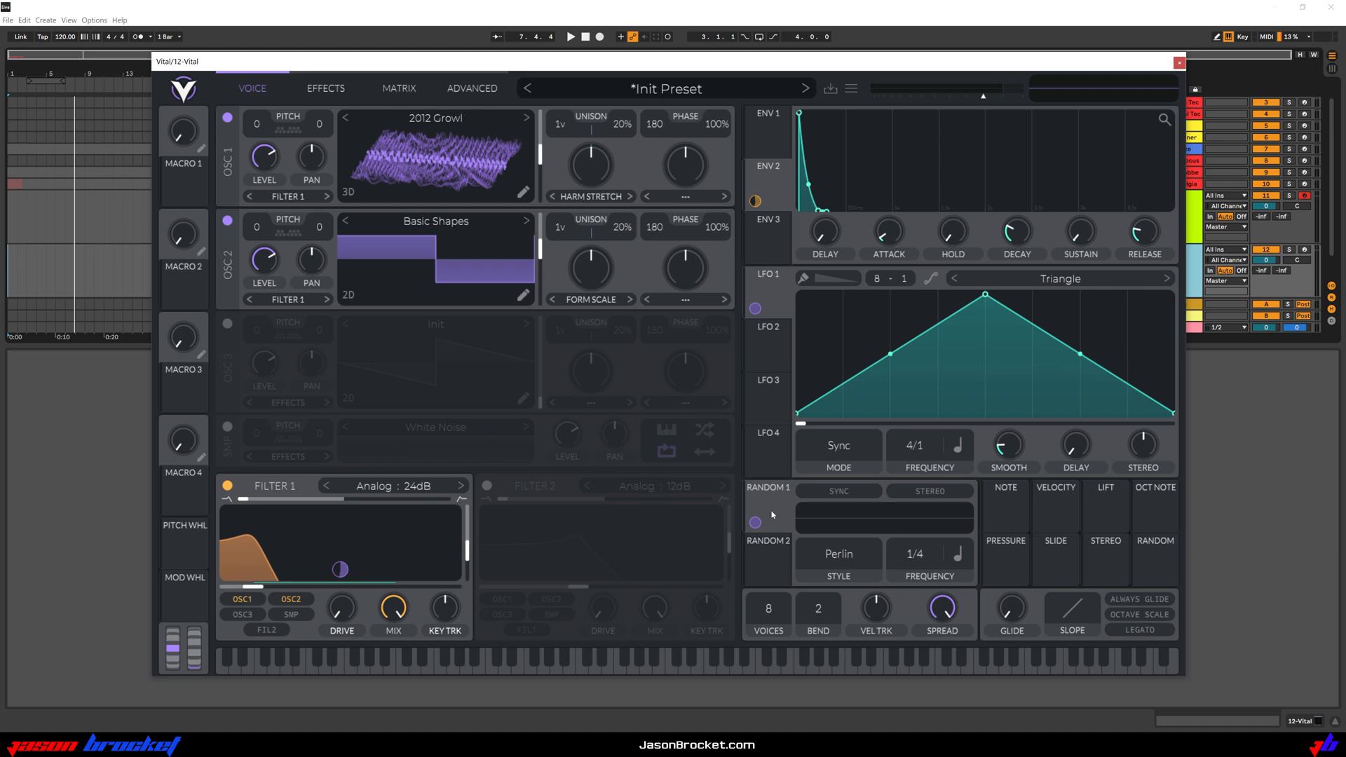
- Modulate oscillator 2's Formant Scale amount with Random 1
left_click_drag(751, 501, 726, 492)
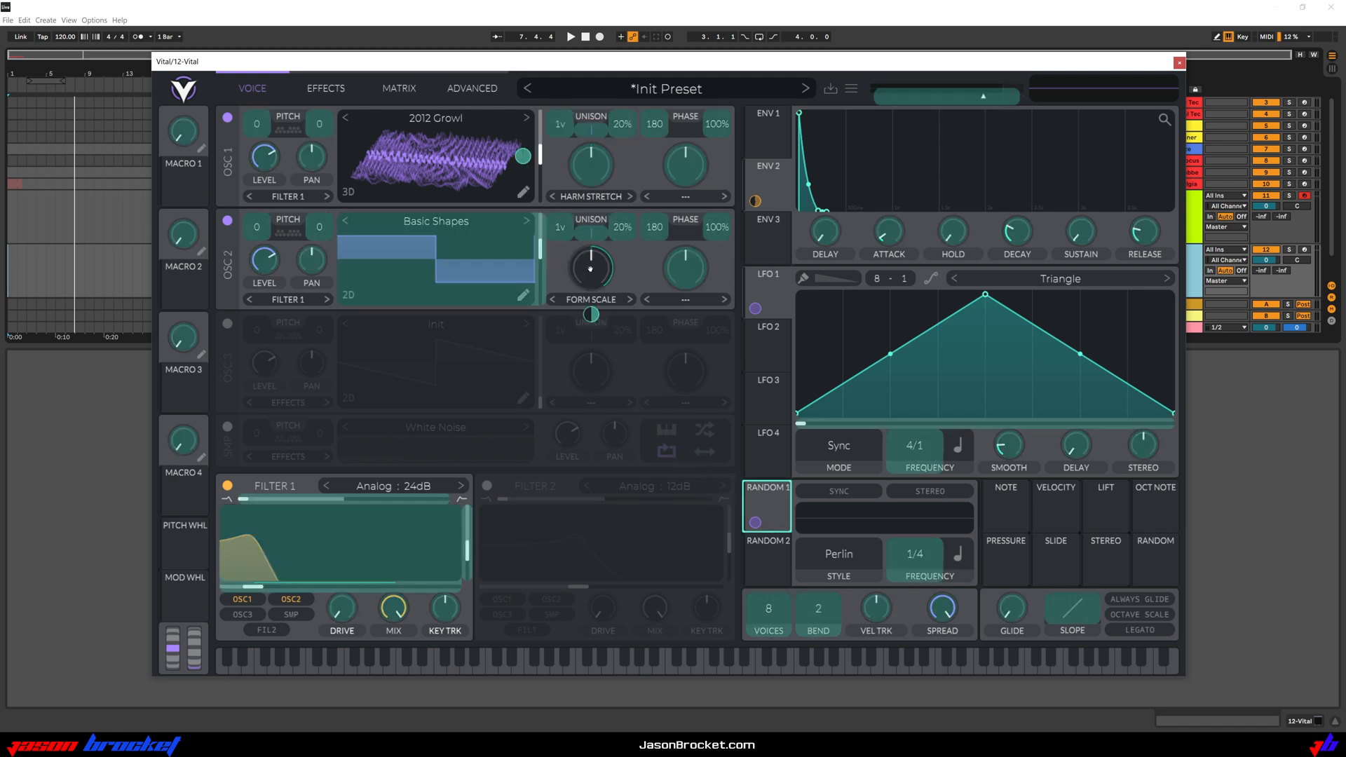
left_click_drag(590, 269, 592, 272)
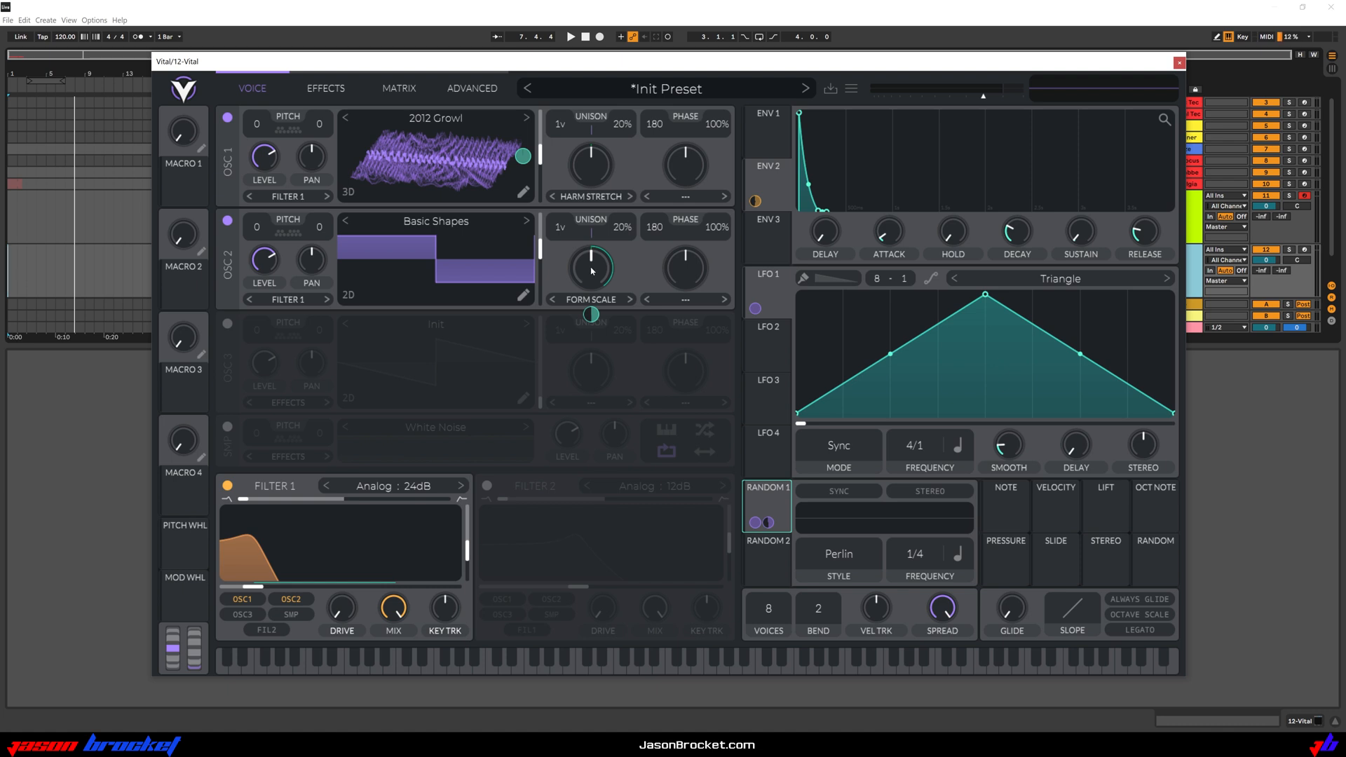
- During playback, set the Random 1 modulation amount on oscillator 2's Formant Scale to 1.000
key("space")
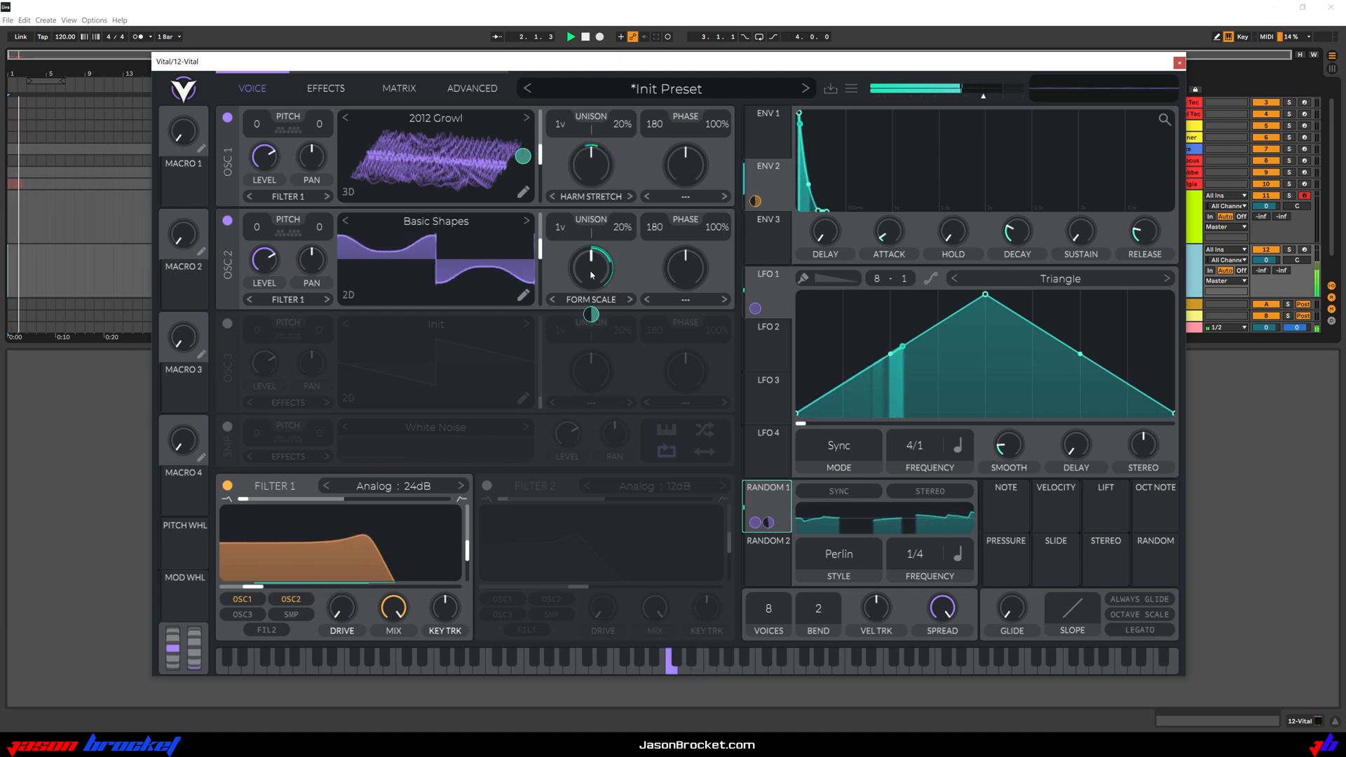
mouse_move(591, 314)
left_click_drag(594, 316, 594, 291)
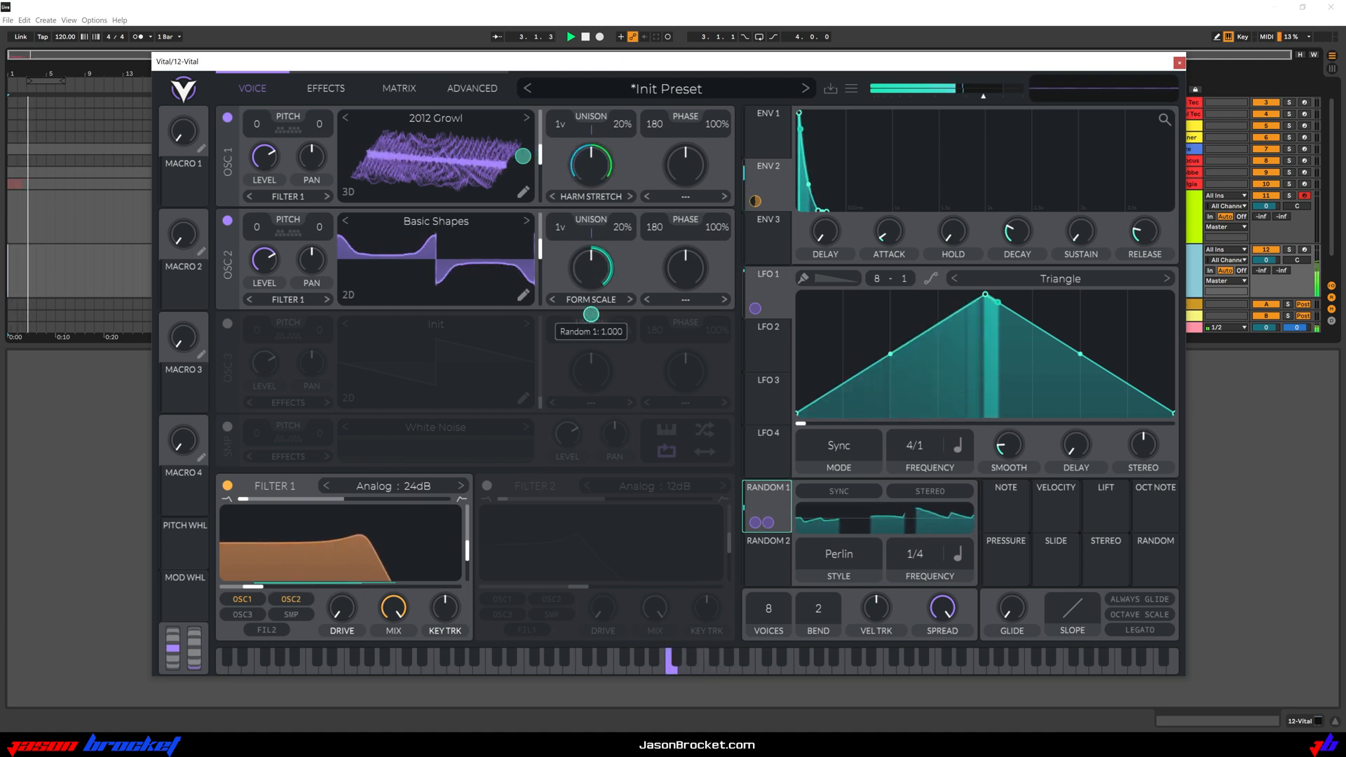
mouse_move(593, 317)
left_mouse_down()
mouse_move(593, 383)
mouse_move(593, 315)
left_mouse_up()
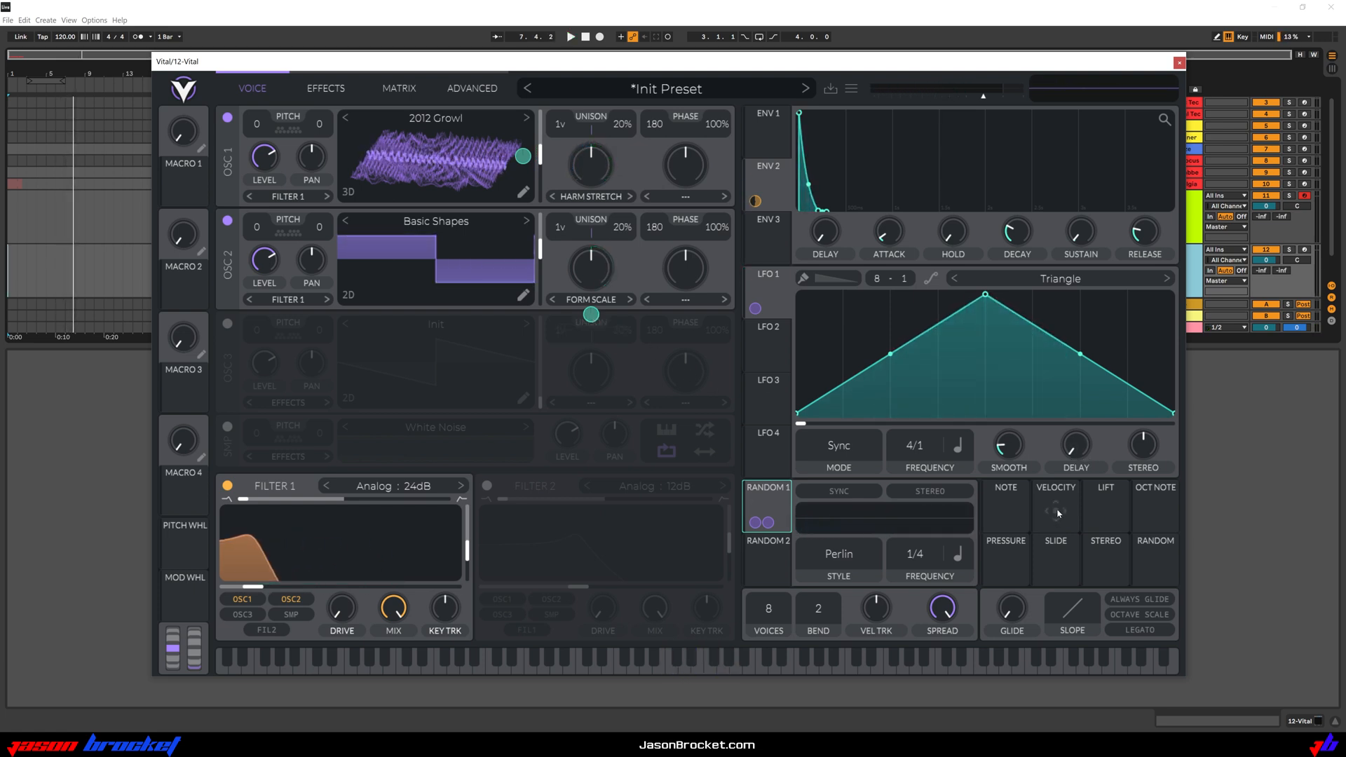
- Assign Velocity as a modulation source for the level of oscillator 1 and oscillator 2
left_click_drag(1057, 520, 1011, 515)
left_click_drag(608, 301, 268, 162)
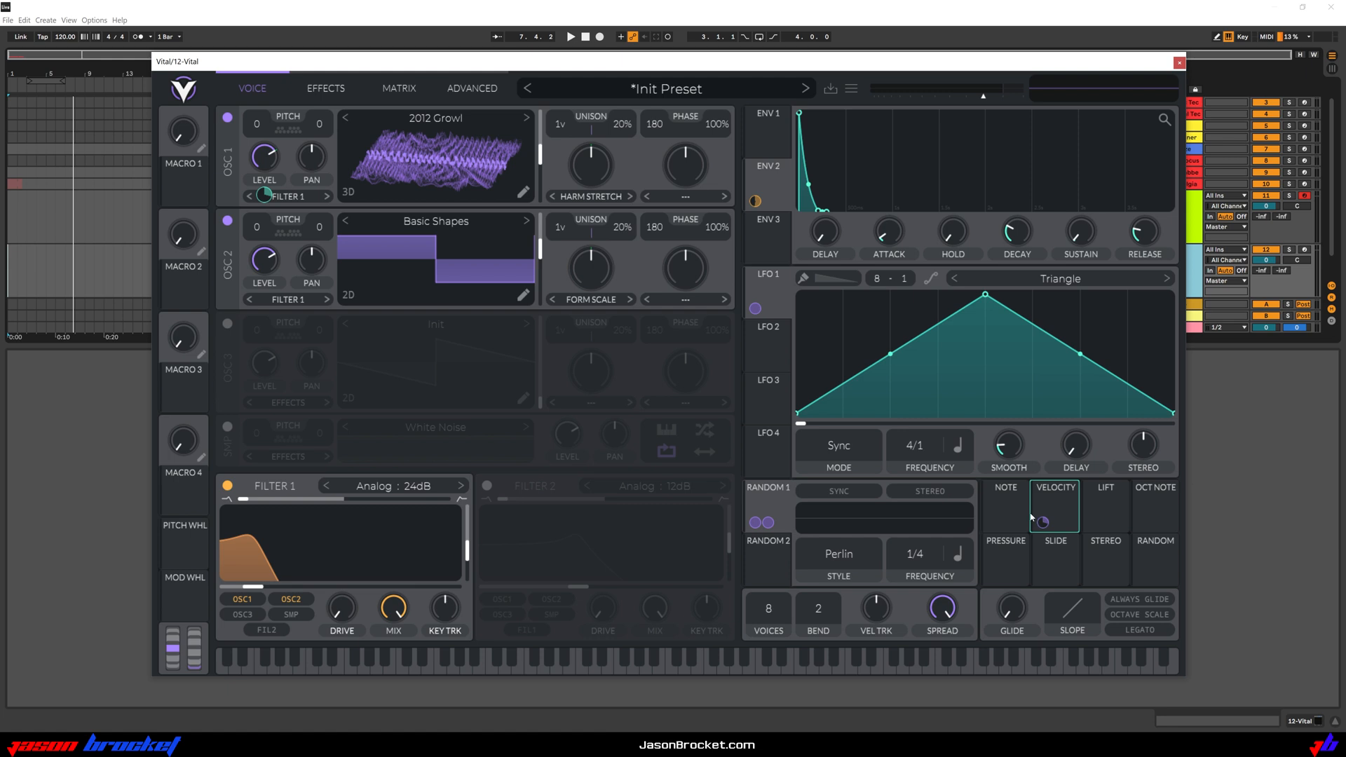
left_click_drag(1032, 517, 489, 309)
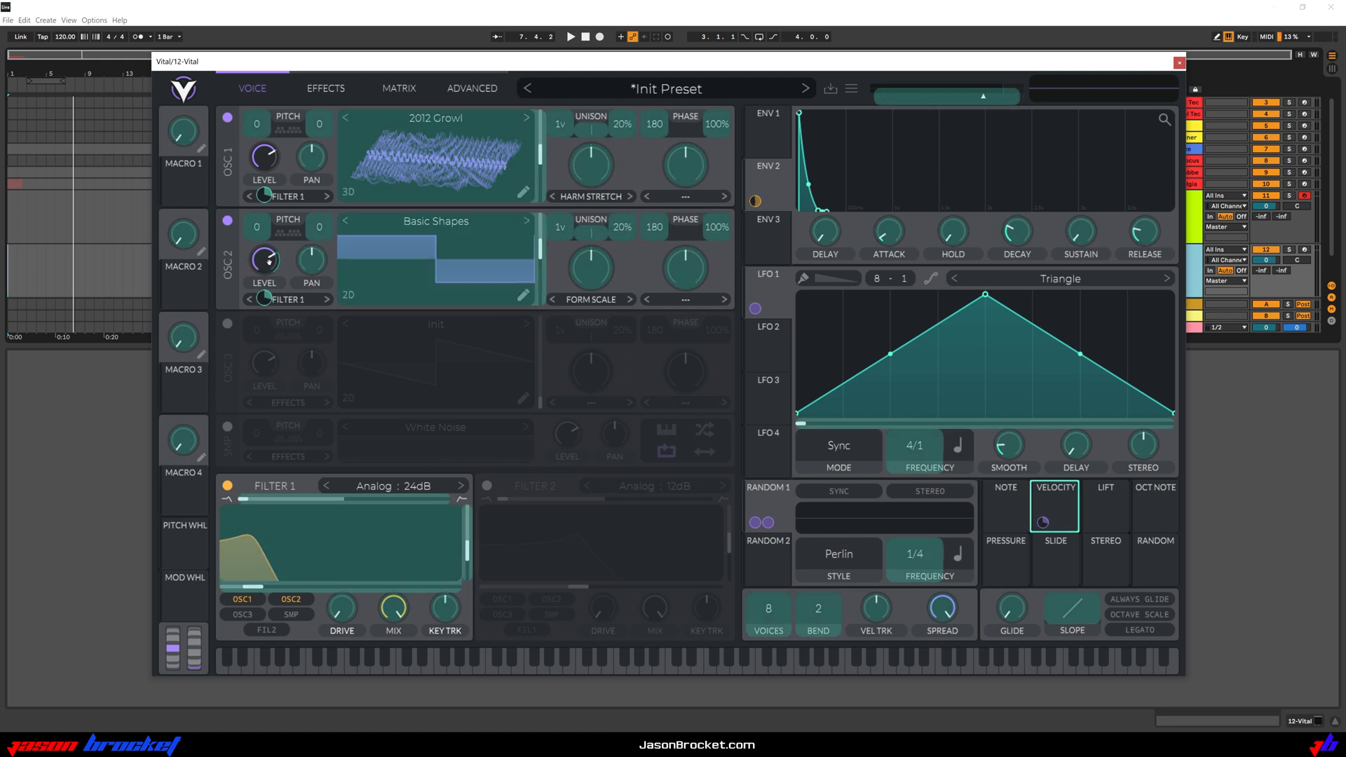
left_click_drag(270, 260, 270, 264)
- During playback, lower both oscillators' base levels to 0 and increase the strength of their Velocity level modulations
key("space")
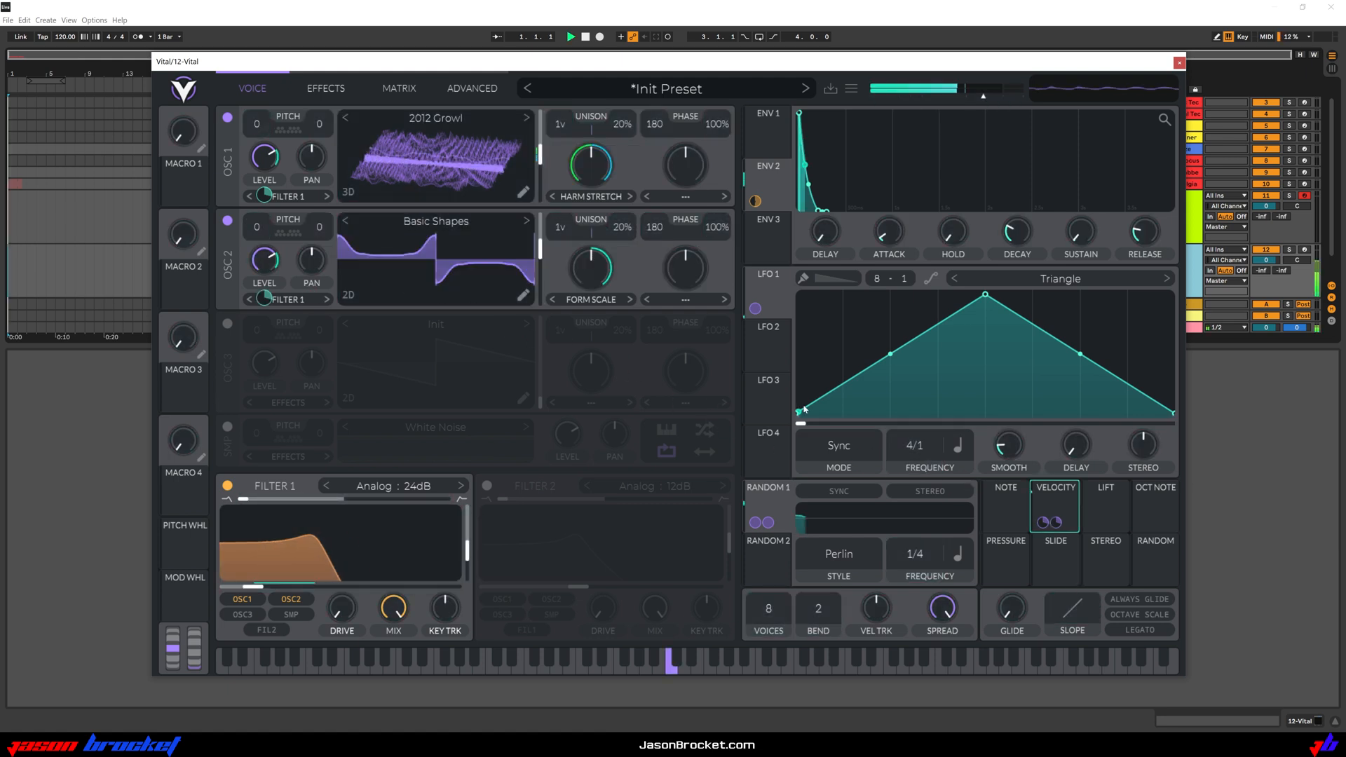
mouse_move(1043, 522)
left_click_drag(1043, 523, 1043, 449)
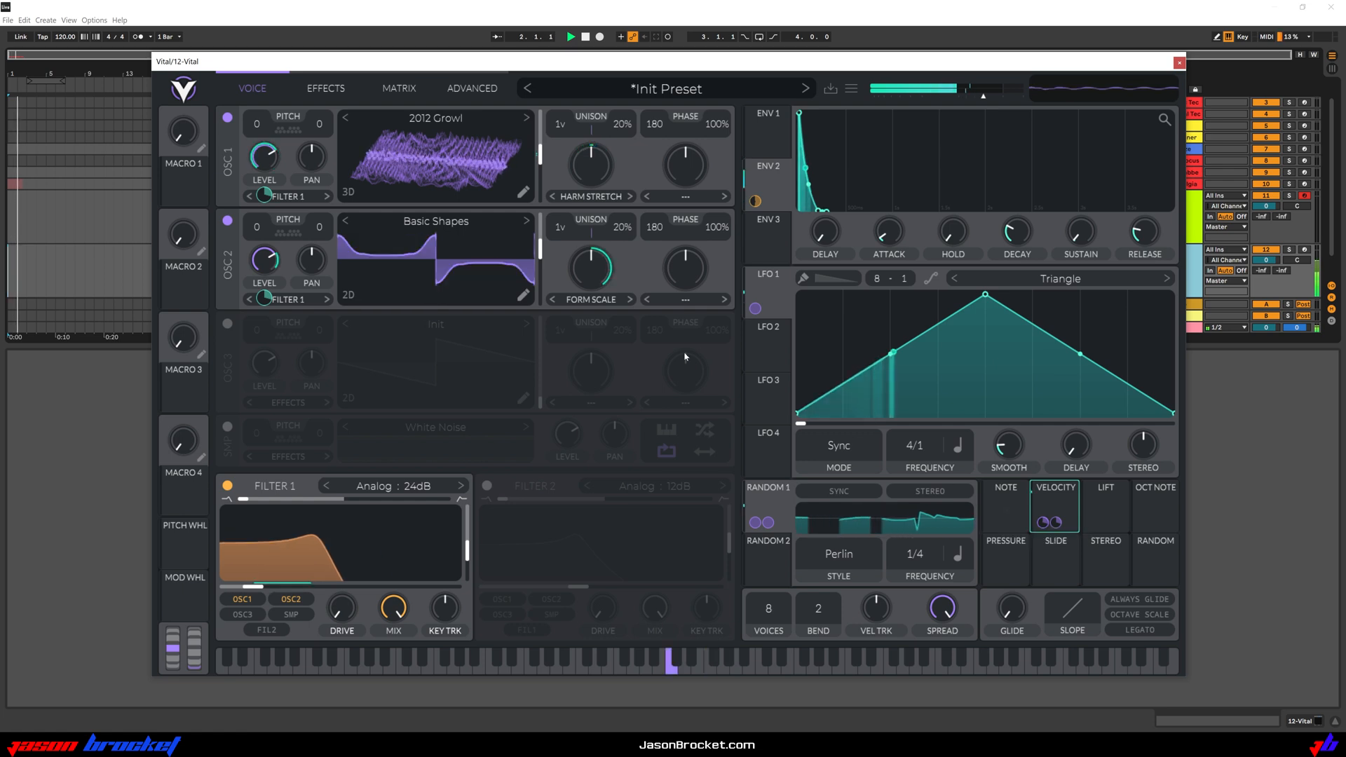
left_click_drag(265, 158, 283, 261)
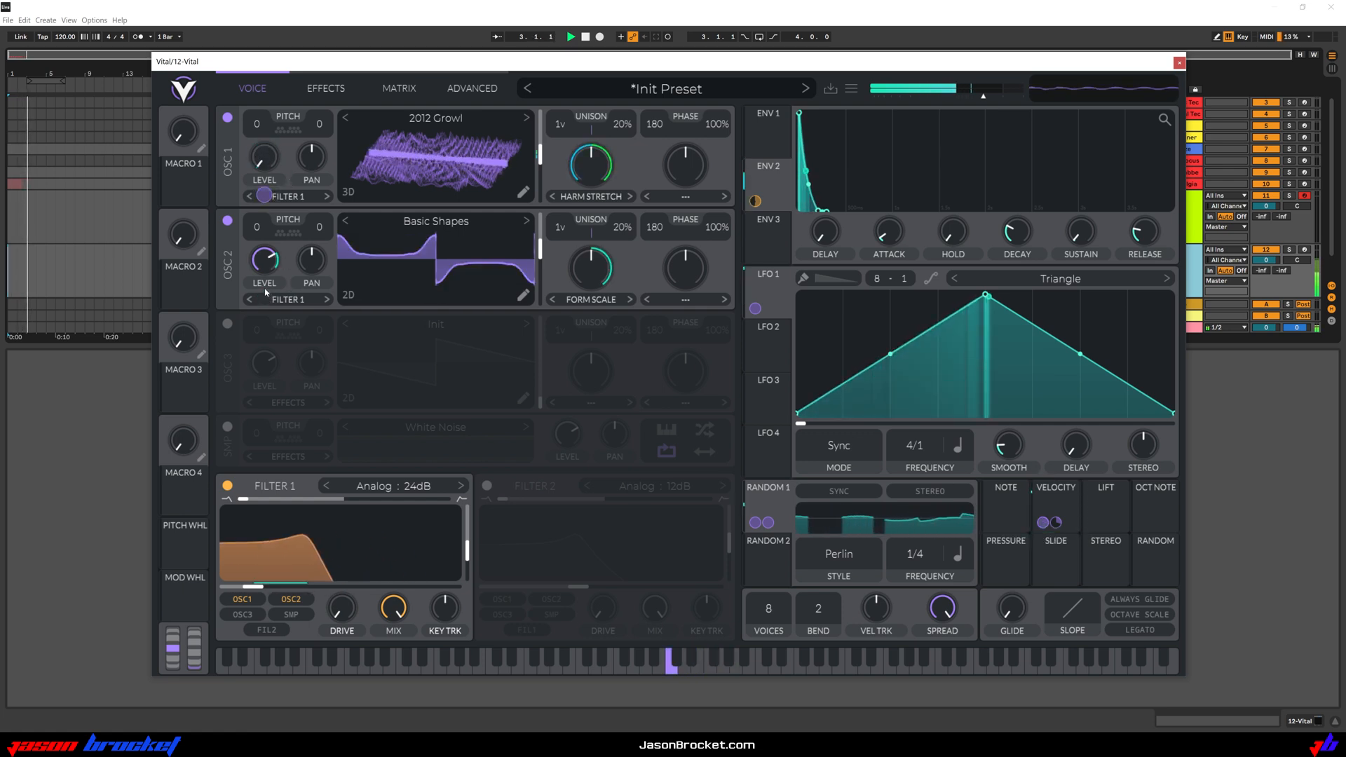
mouse_move(1056, 523)
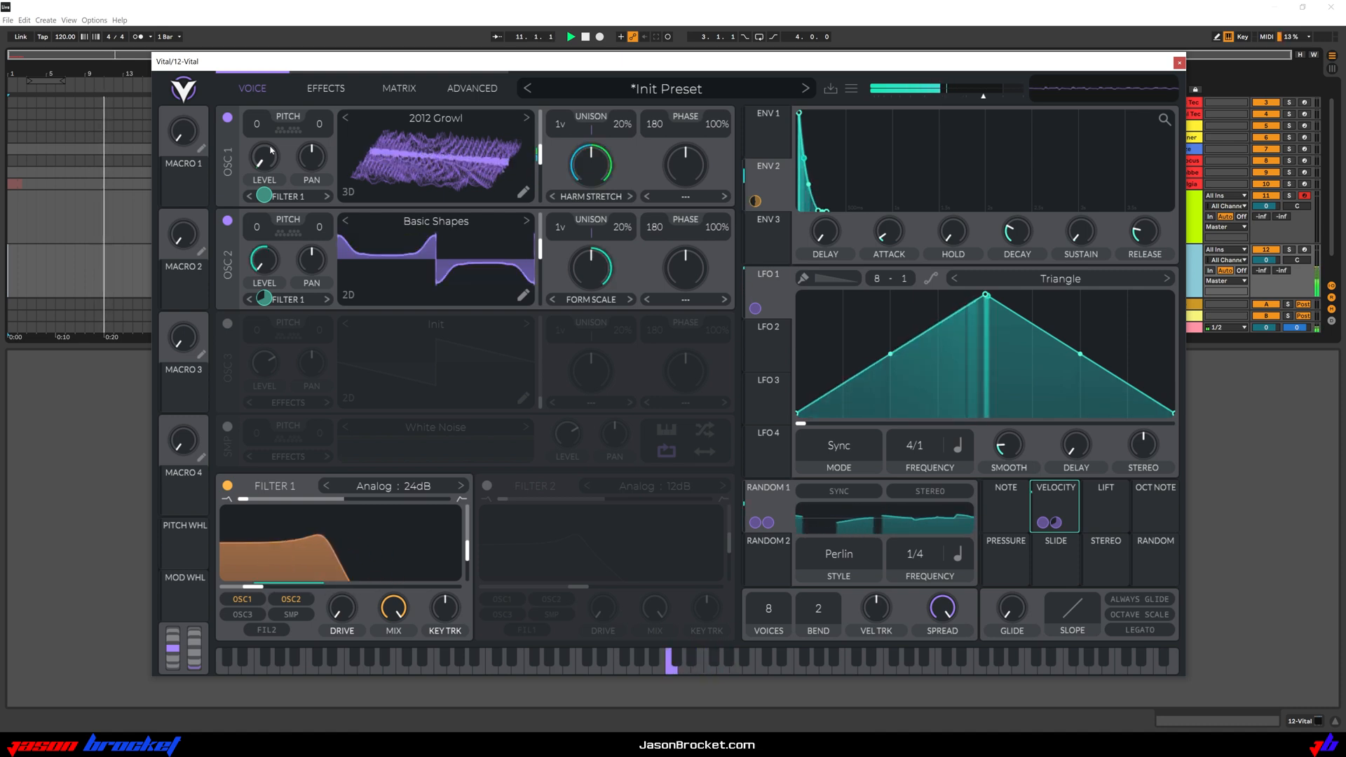
left_click_drag(269, 152, 281, 179)
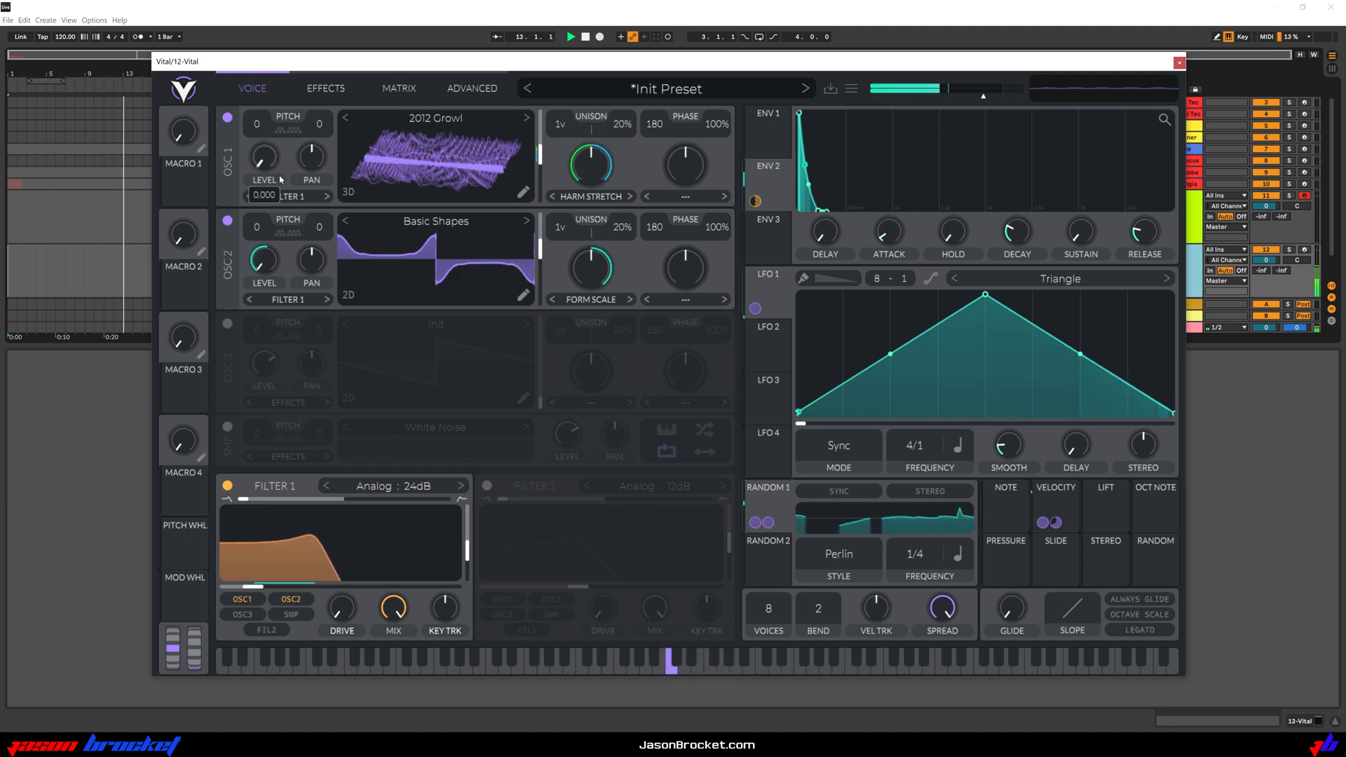
left_click_drag(265, 260, 277, 295)
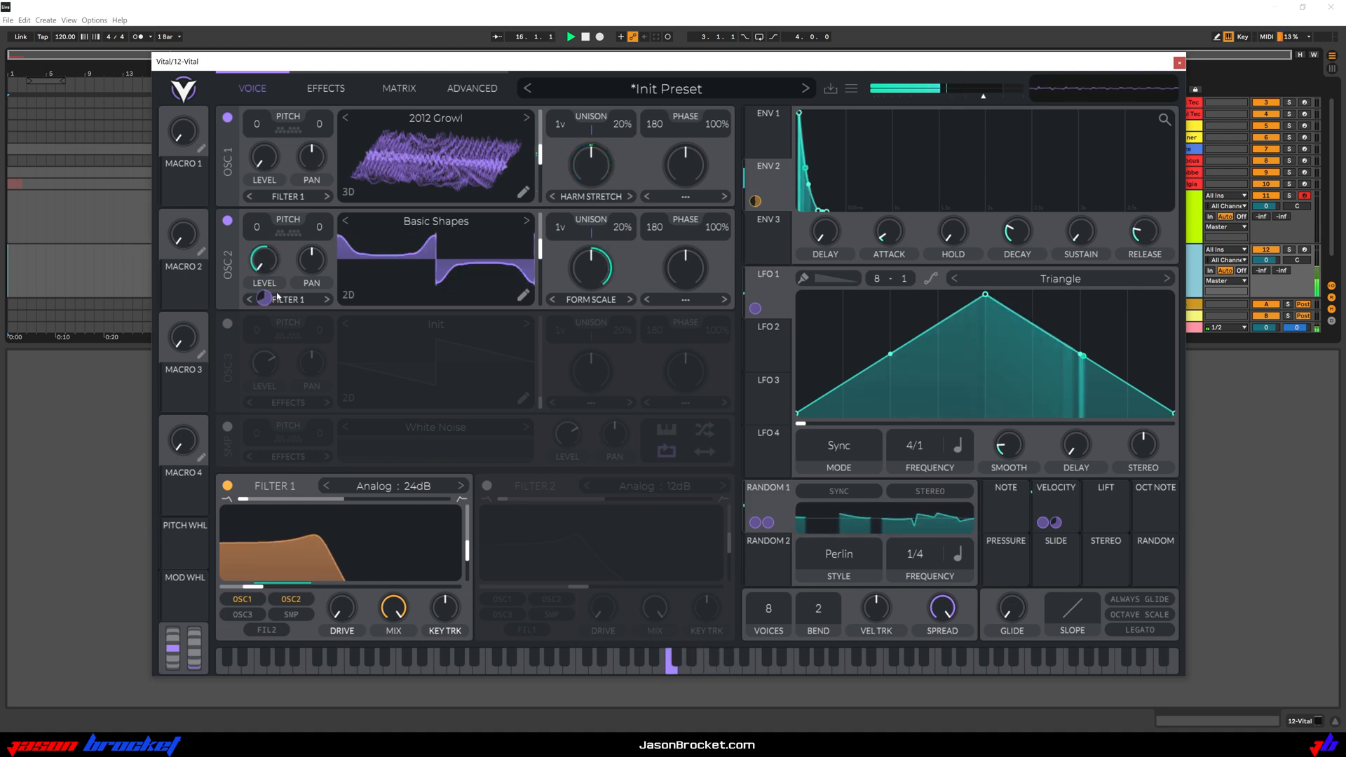
- Make the Random 1 modulation of oscillator 2's spectral morph amount both stereo and bipolar
left_click(402, 89)
key("space")
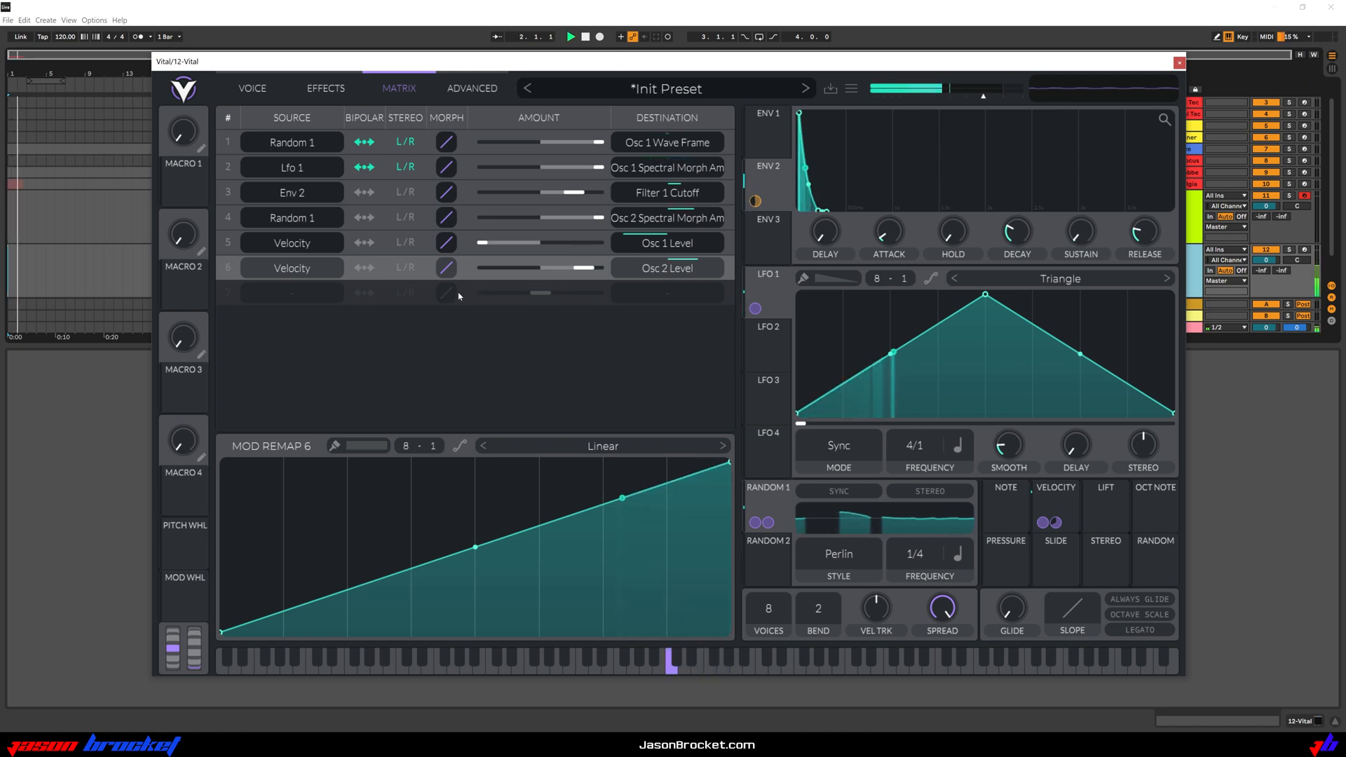
left_click(406, 220)
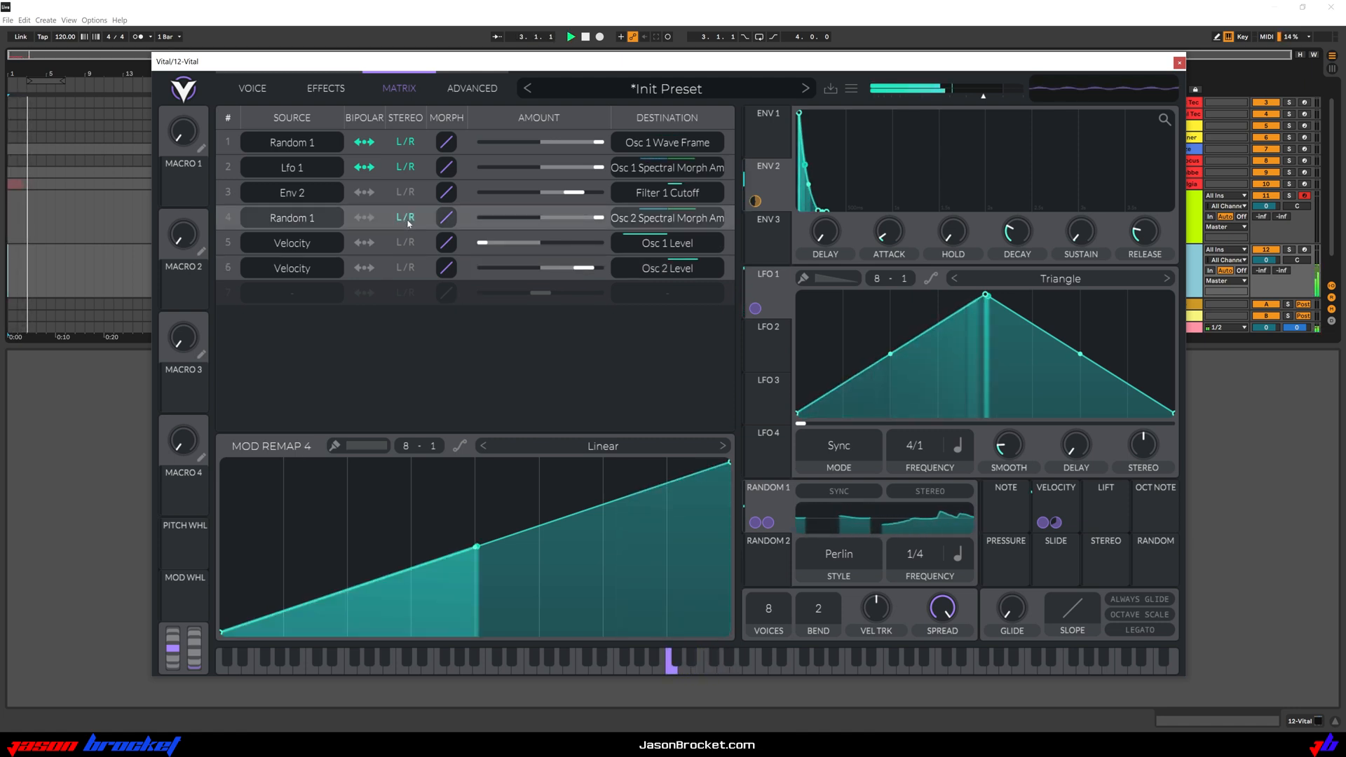
left_click(365, 220)
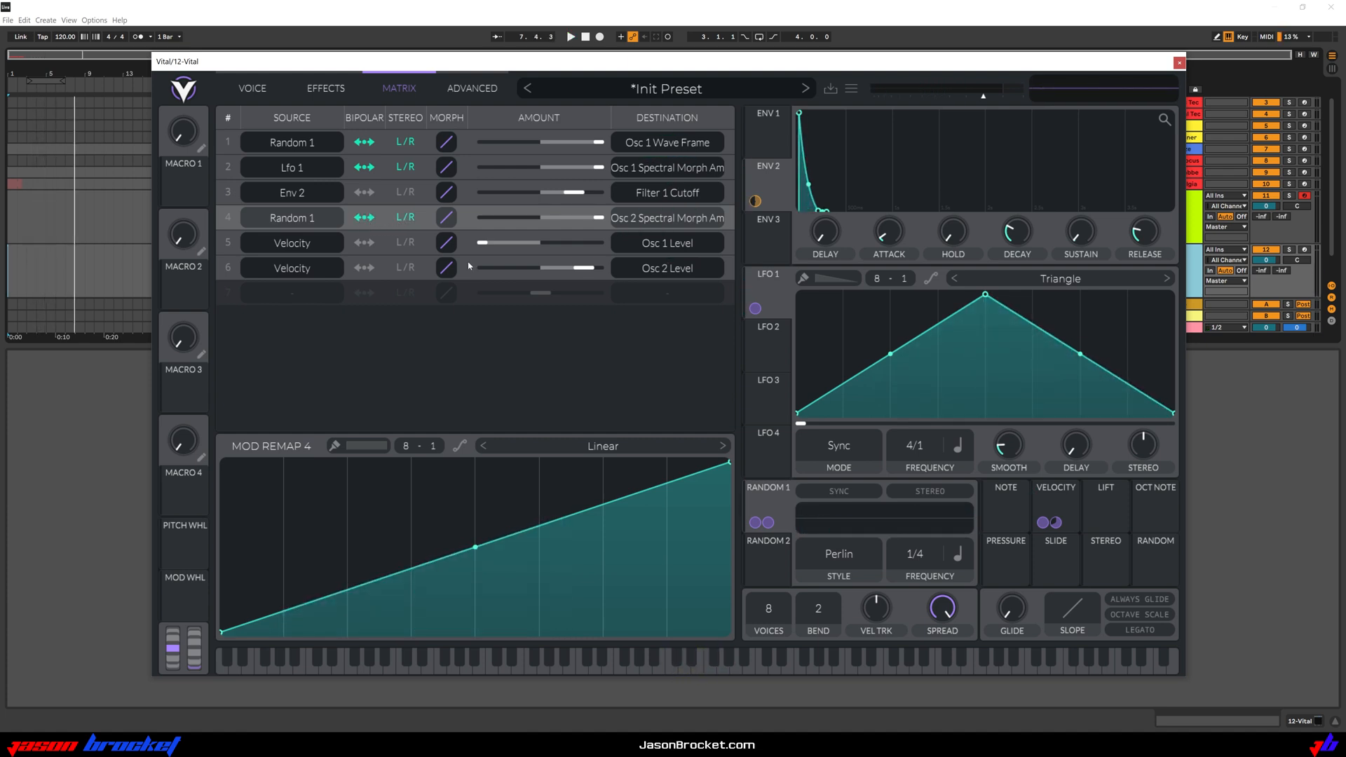
- Give the Velocity to Osc 1 Level modulation a high positive amount and Random 1 to Osc 2 Spectral Morph a strongly negative one
left_click_drag(495, 244, 604, 248)
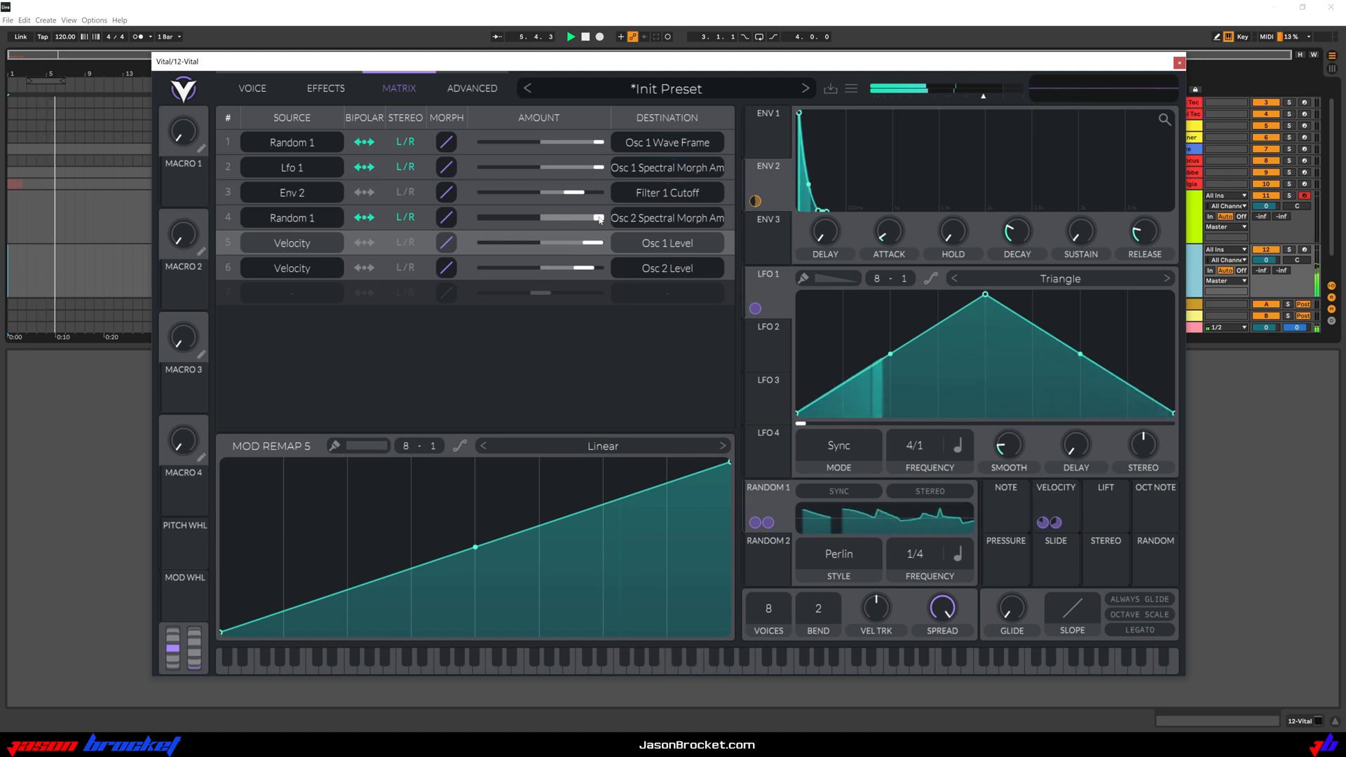
left_click_drag(600, 219, 481, 225)
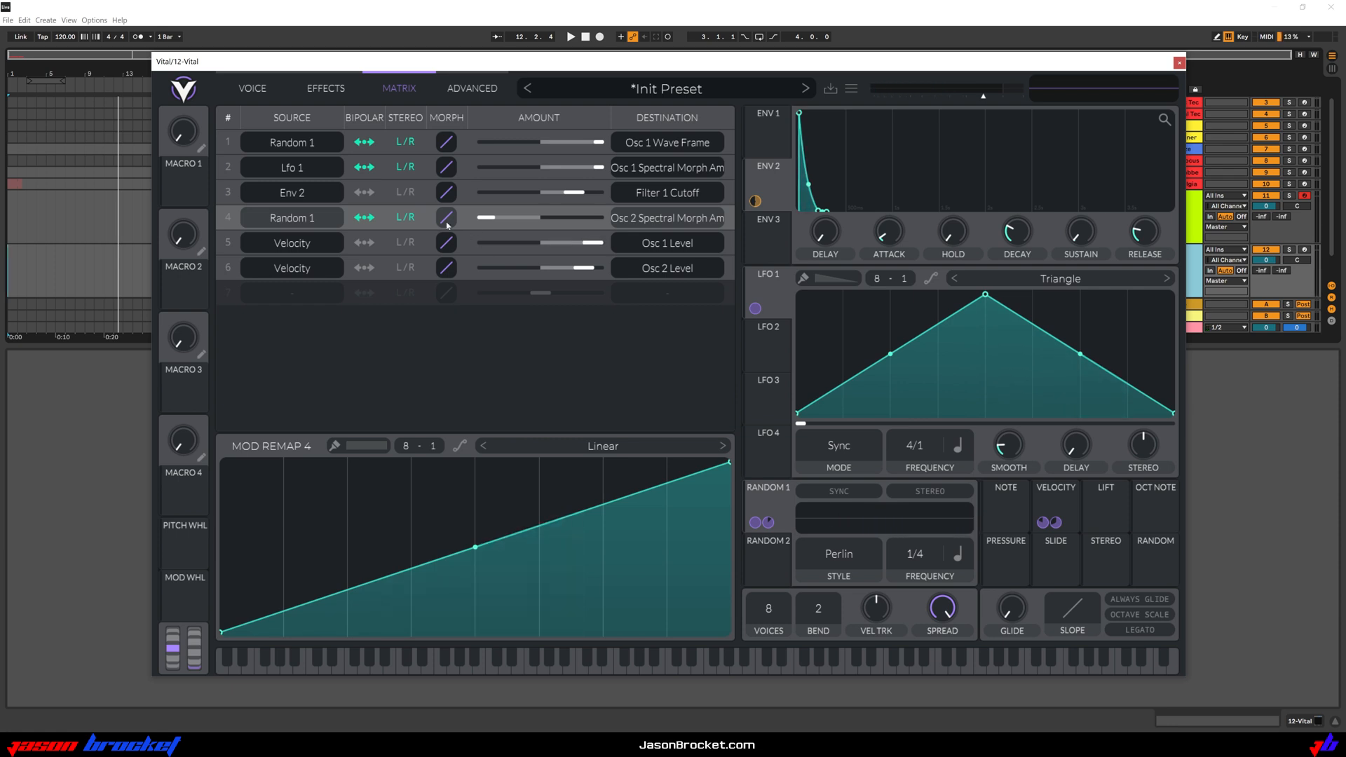
- Modulate filter 1's cutoff with Macro 1 by about 110.2, and audition the macro during playback before returning it to zero
left_click(251, 90)
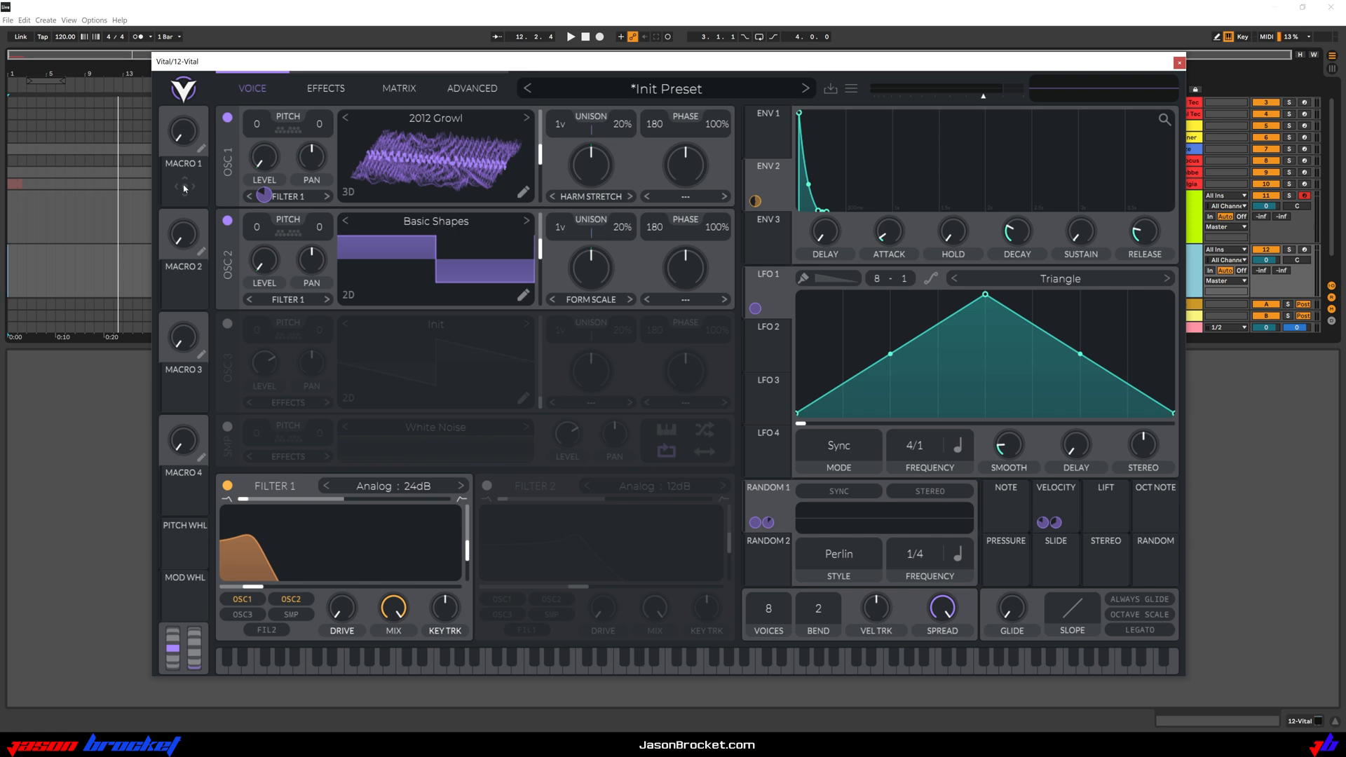
left_click_drag(183, 184, 348, 569)
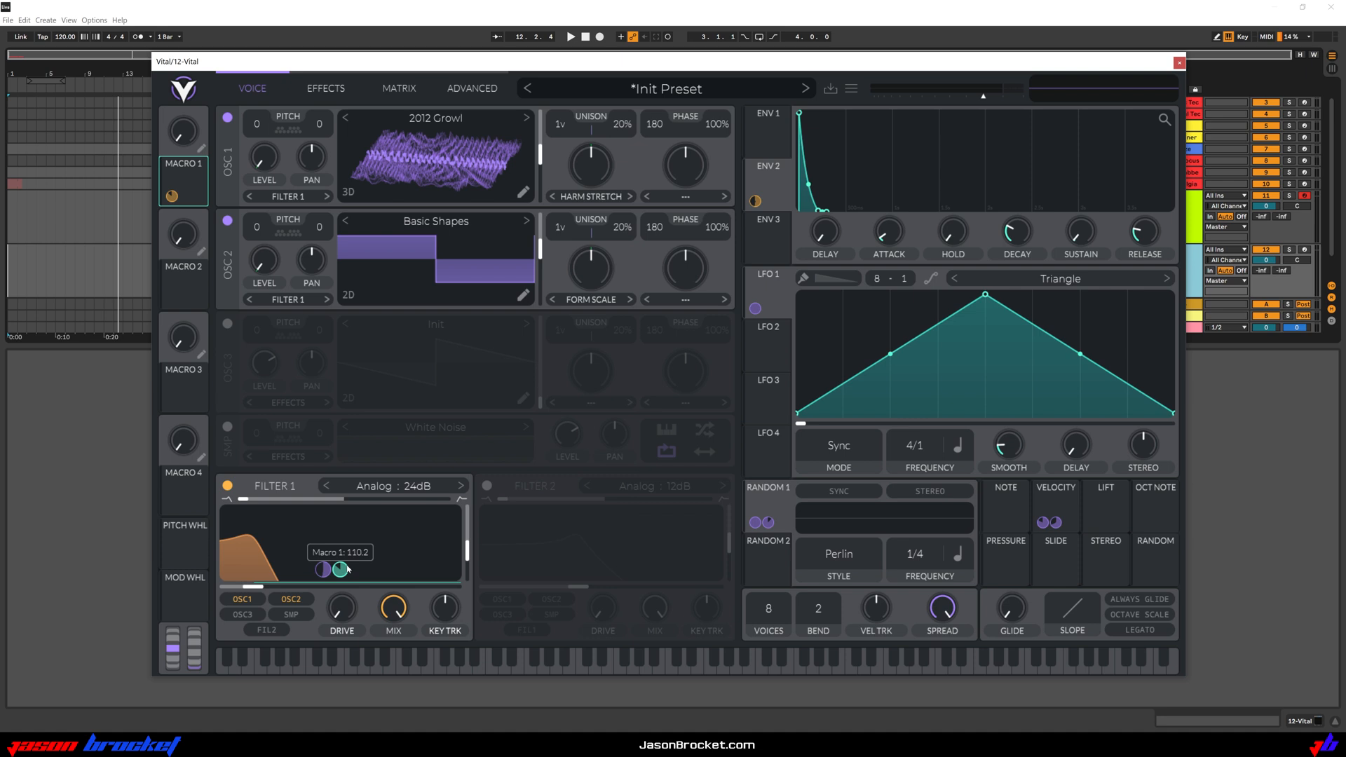
key("space")
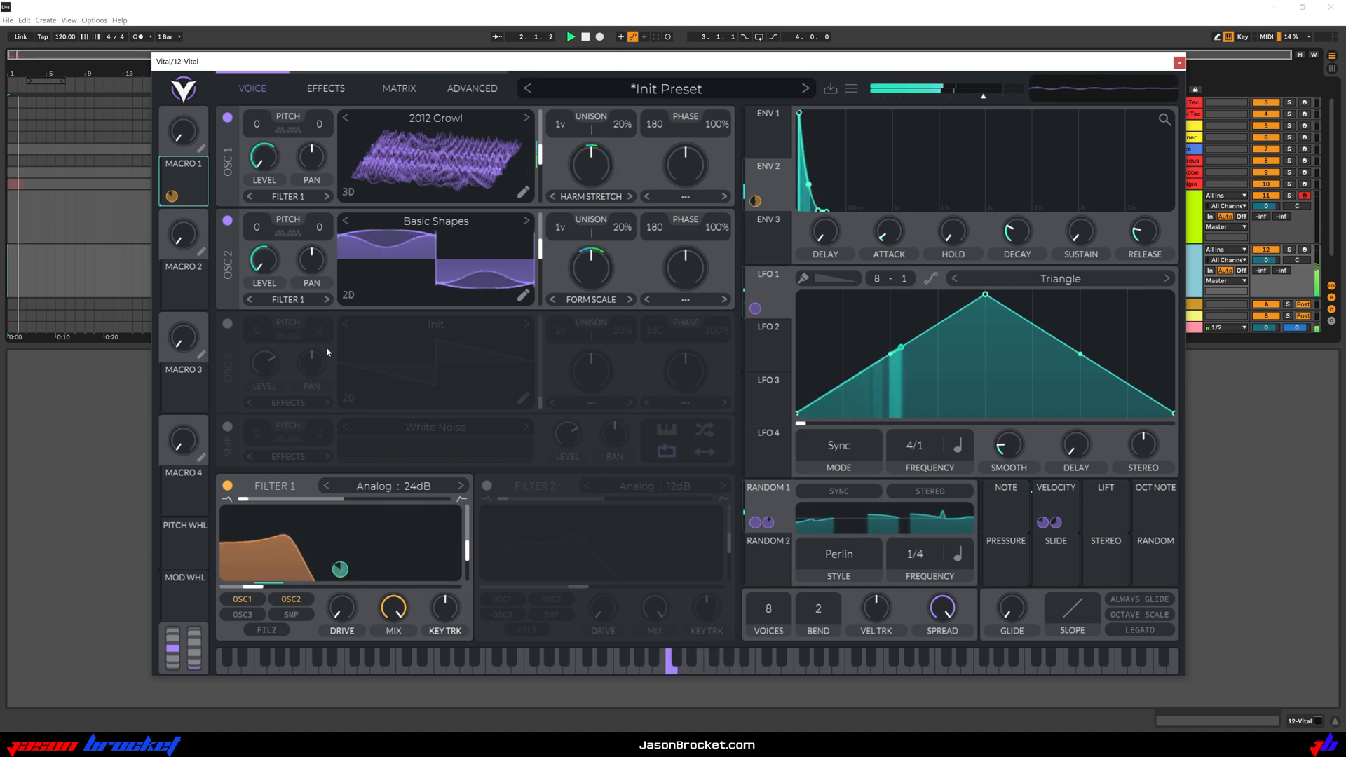
left_click_drag(180, 135, 203, 180)
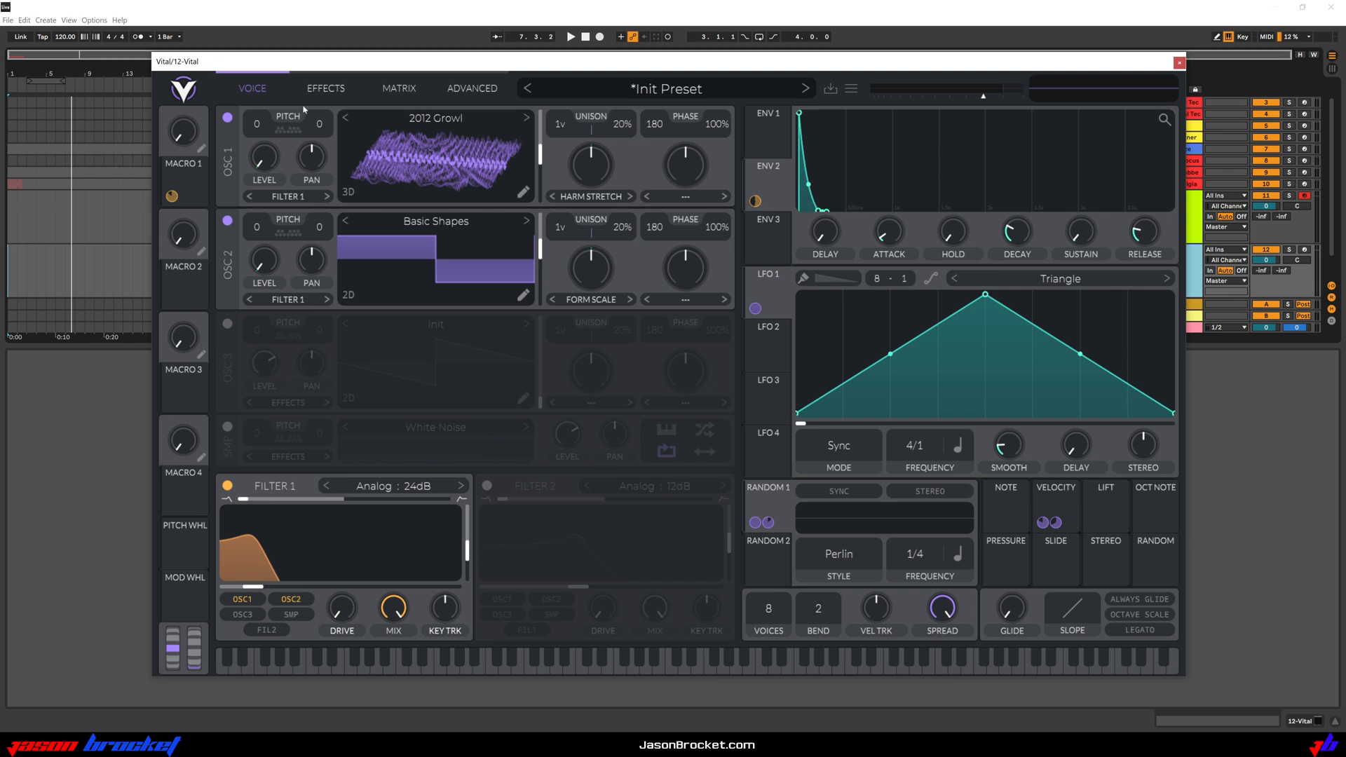
- Enable the Compressor effect in Multiband mode and adjust its low and high band gains during playback
left_click(327, 89)
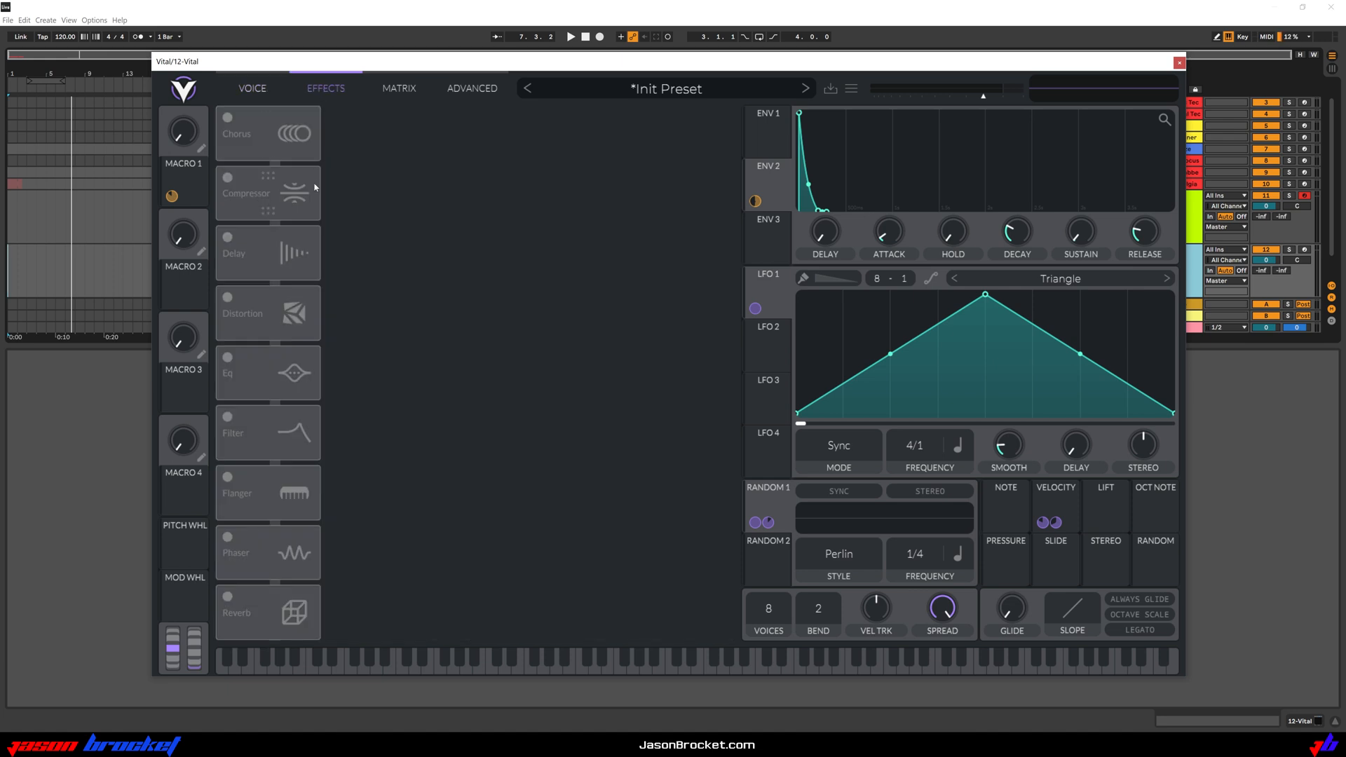
key("space")
left_click(230, 179)
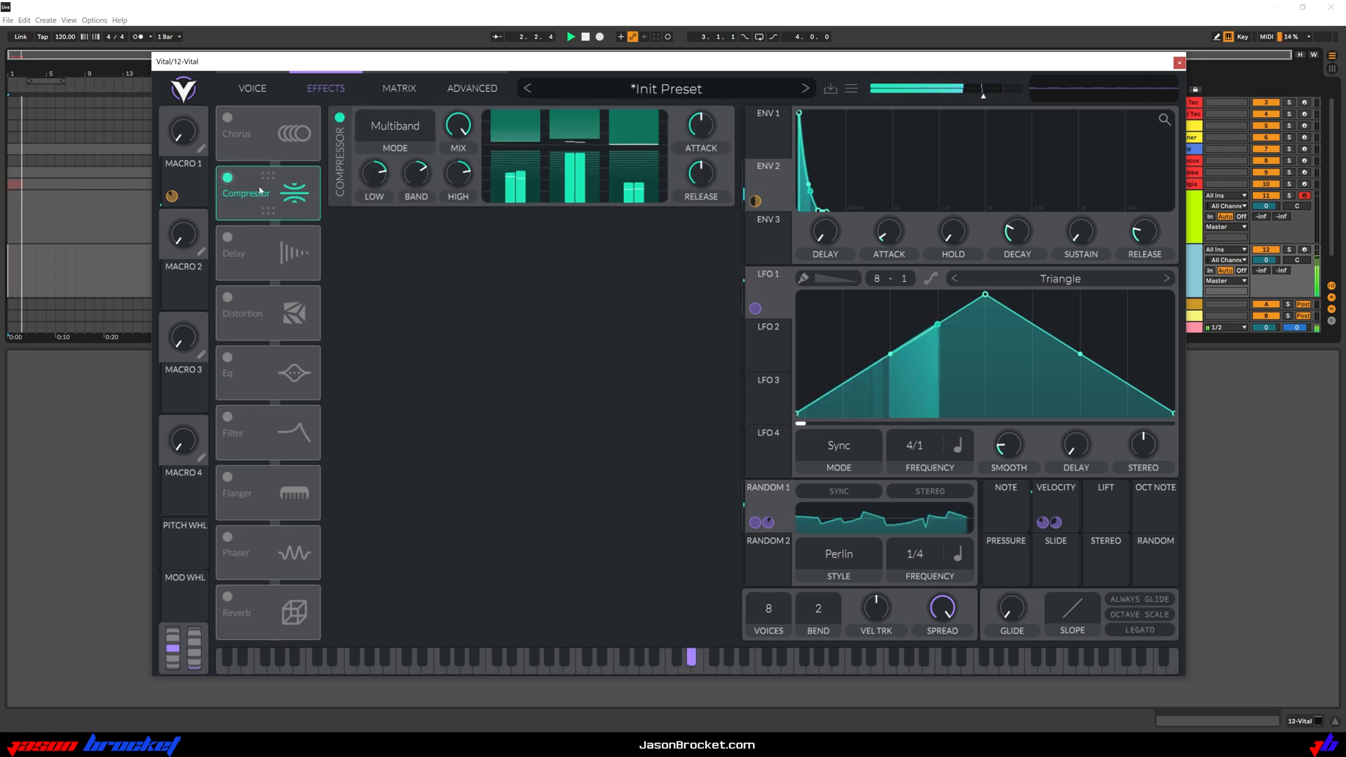
mouse_move(373, 188)
left_mouse_down()
mouse_move(376, 235)
mouse_move(378, 209)
left_mouse_up()
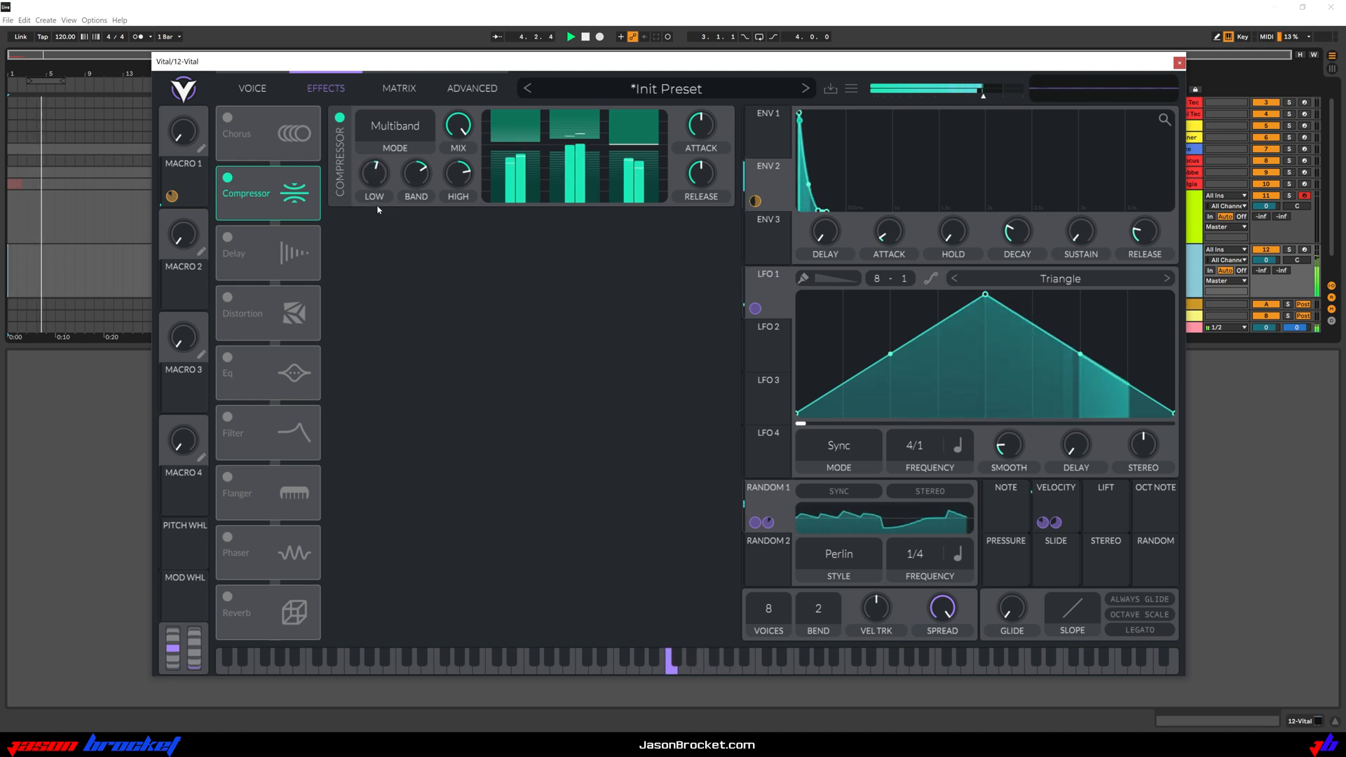
mouse_move(461, 180)
left_mouse_down()
mouse_move(469, 210)
mouse_move(474, 198)
left_mouse_up()
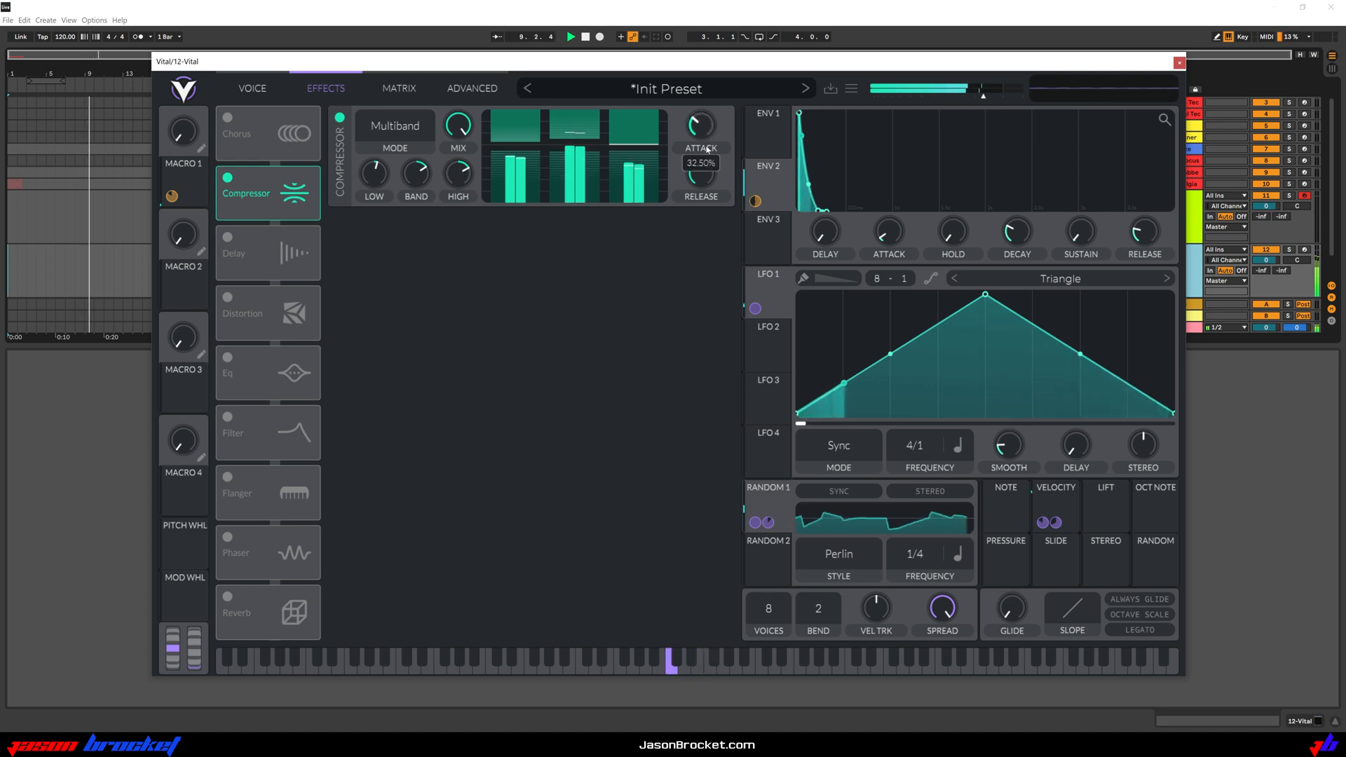
- Adjust the compressor's attack to slightly above its midpoint and reduce its release to about 32%
left_click_drag(705, 144, 710, 101)
left_click_drag(698, 172, 704, 146)
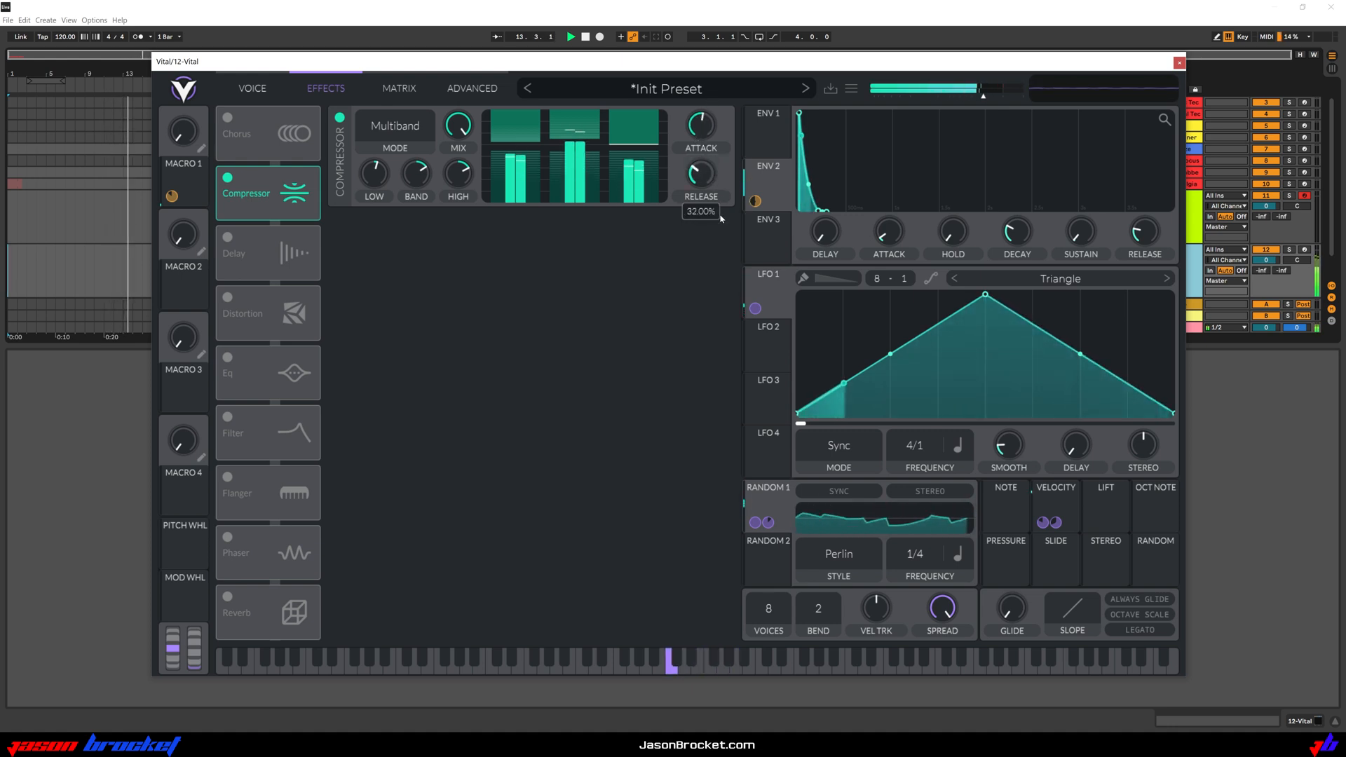
left_click_drag(725, 238, 710, 202)
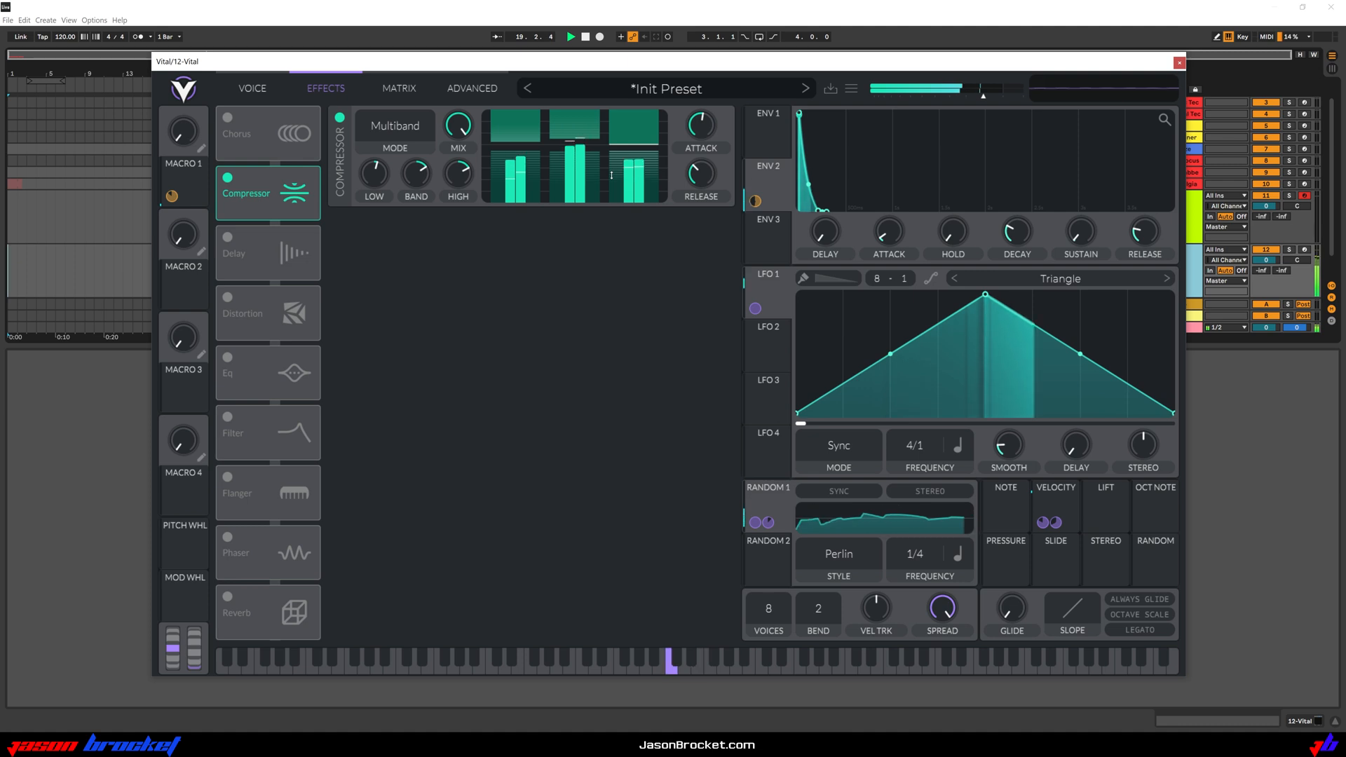
- Enable the Delay effect, compare its Stereo and Mono modes, keep Mono, and lower the delay mix to about 17.84%
left_click(227, 238)
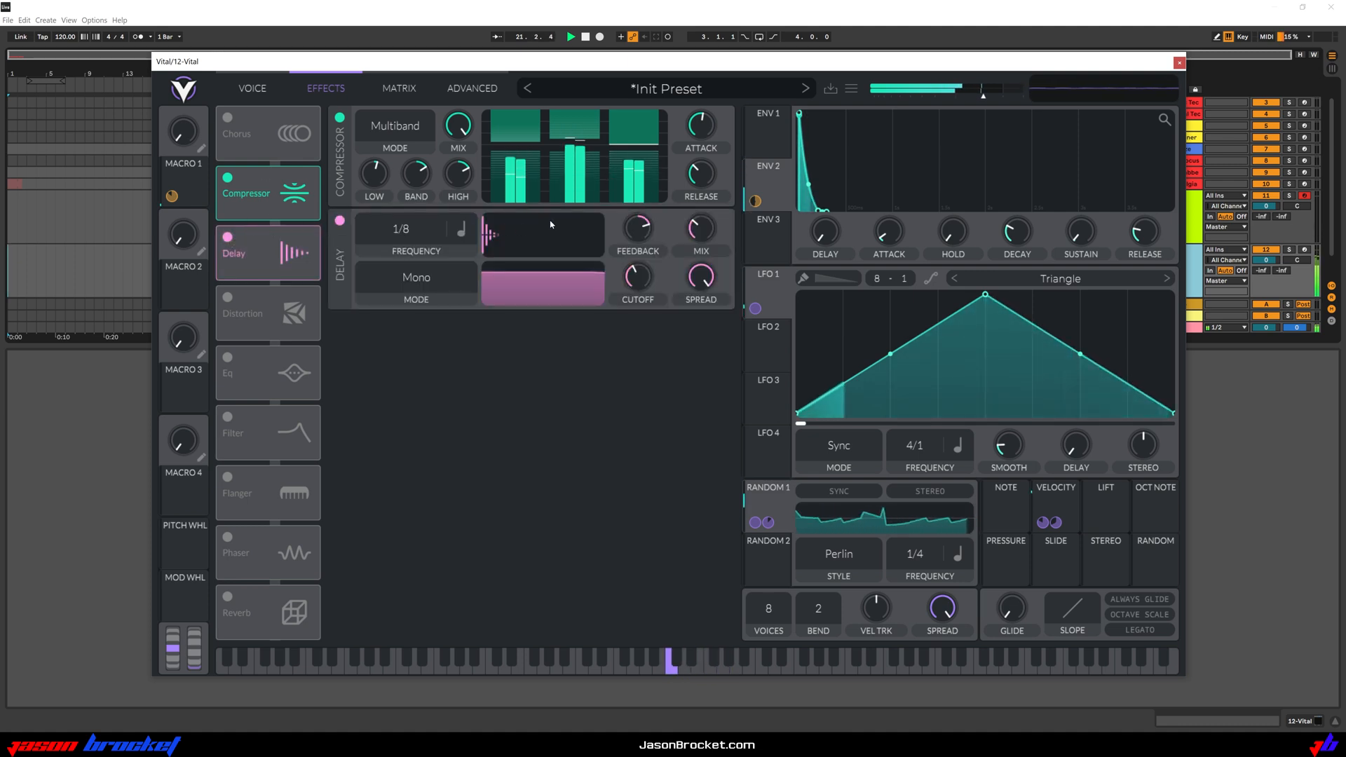
mouse_move(701, 236)
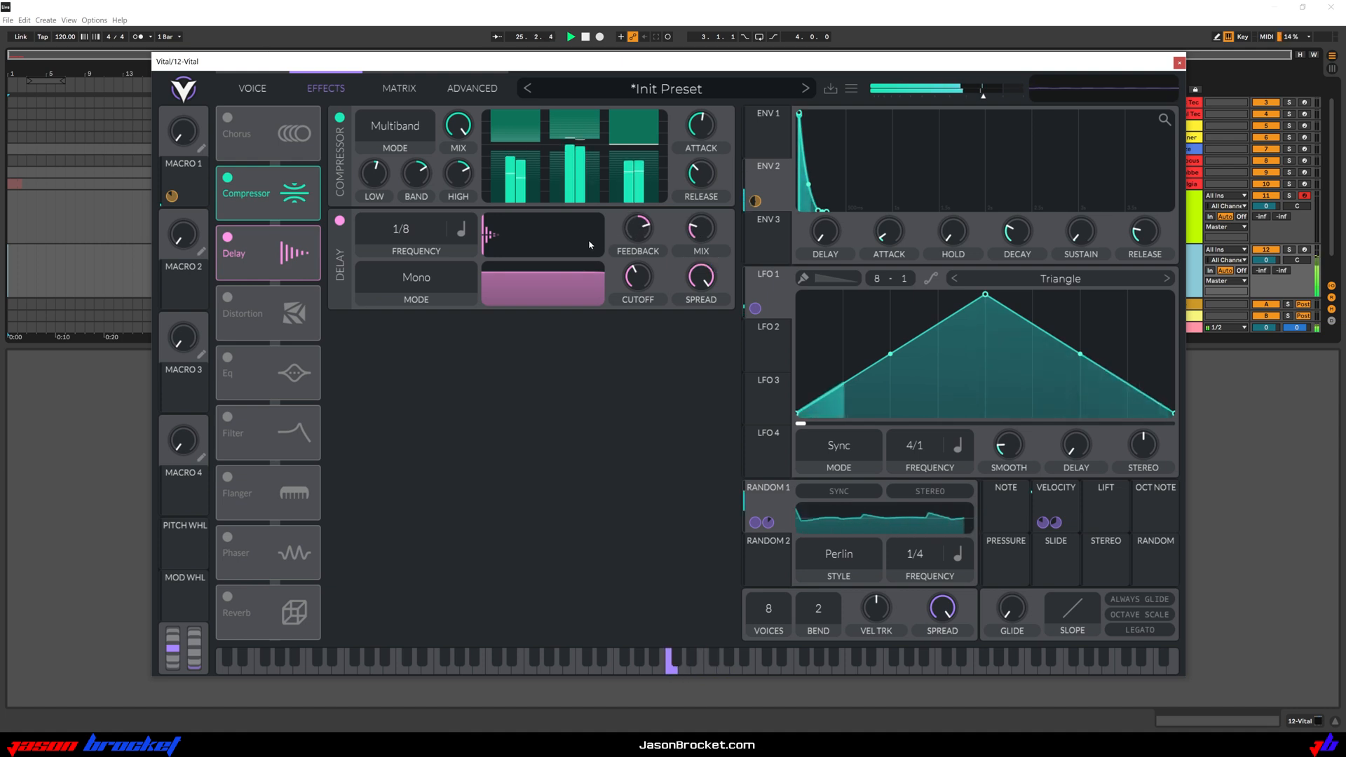
left_click(415, 279)
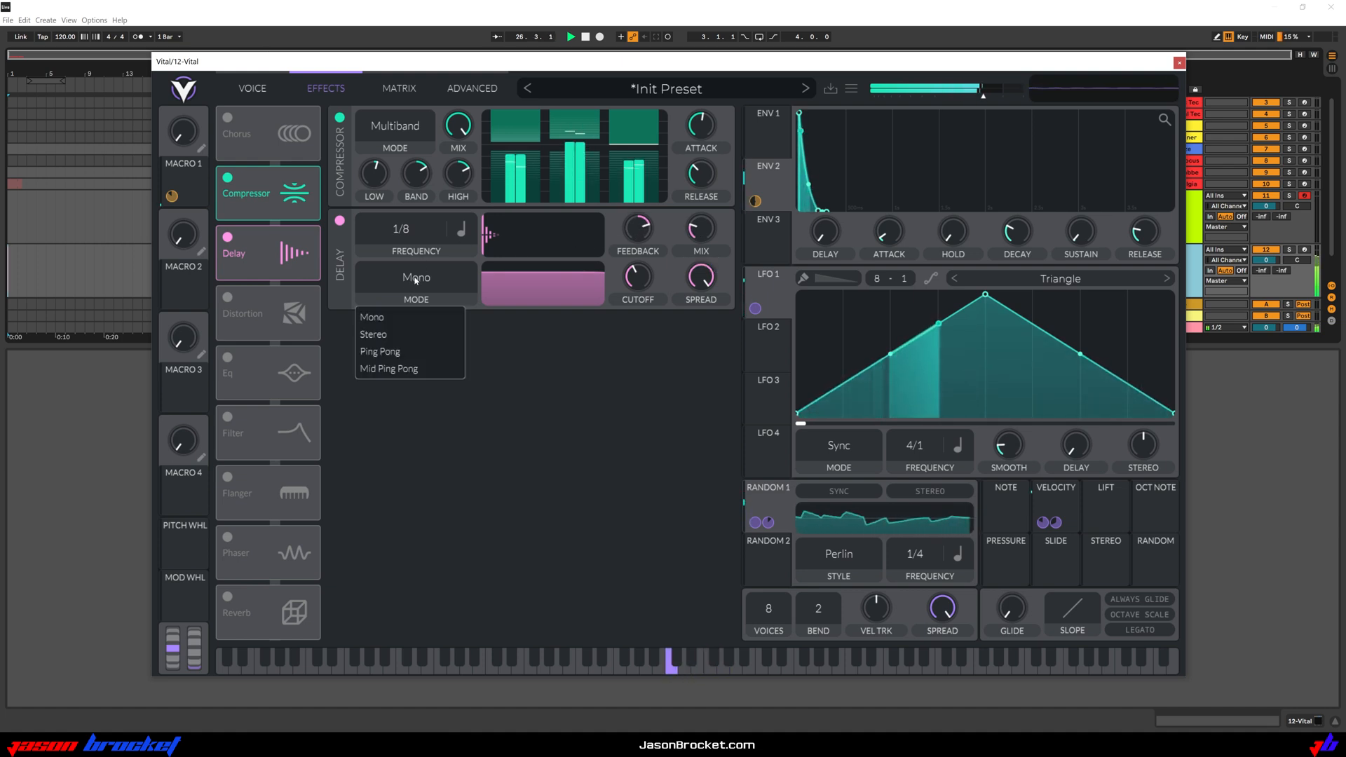
left_click(407, 336)
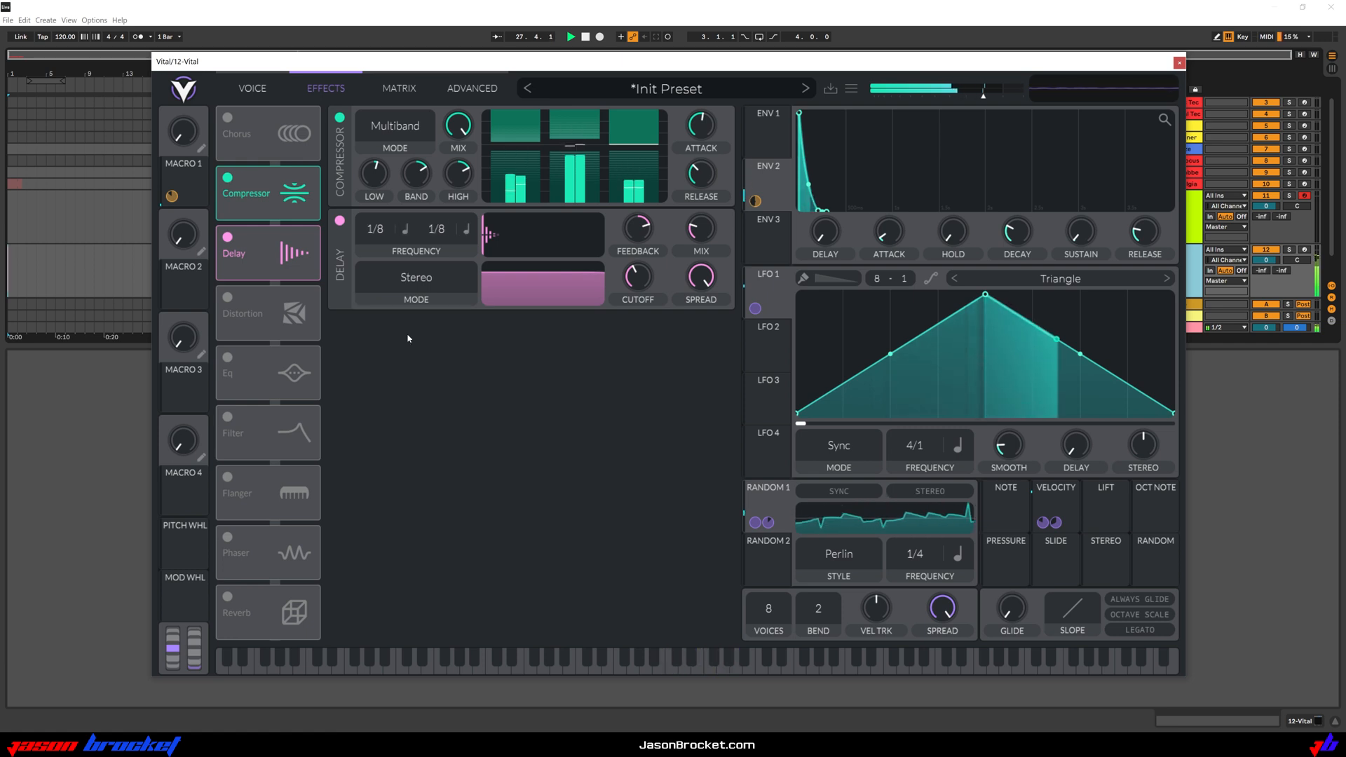
left_click(428, 280)
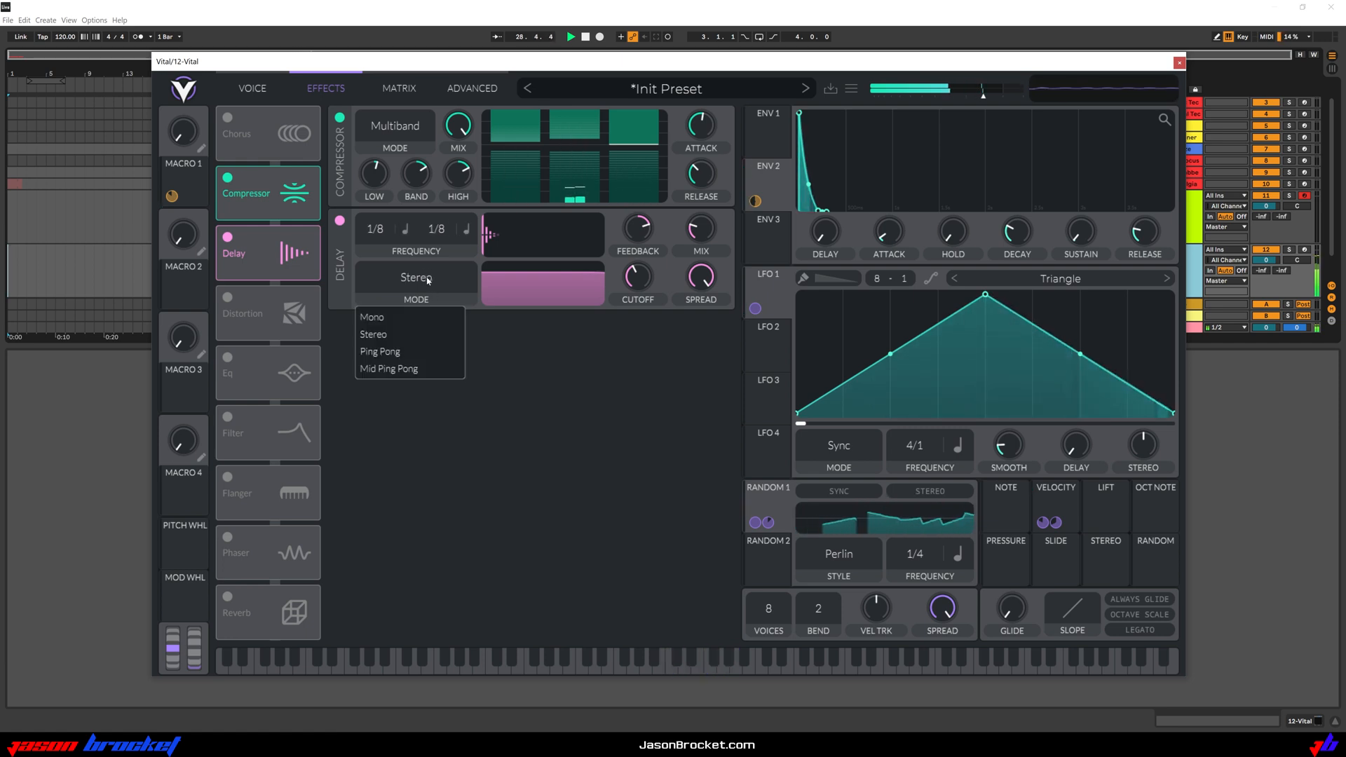
left_click(393, 325)
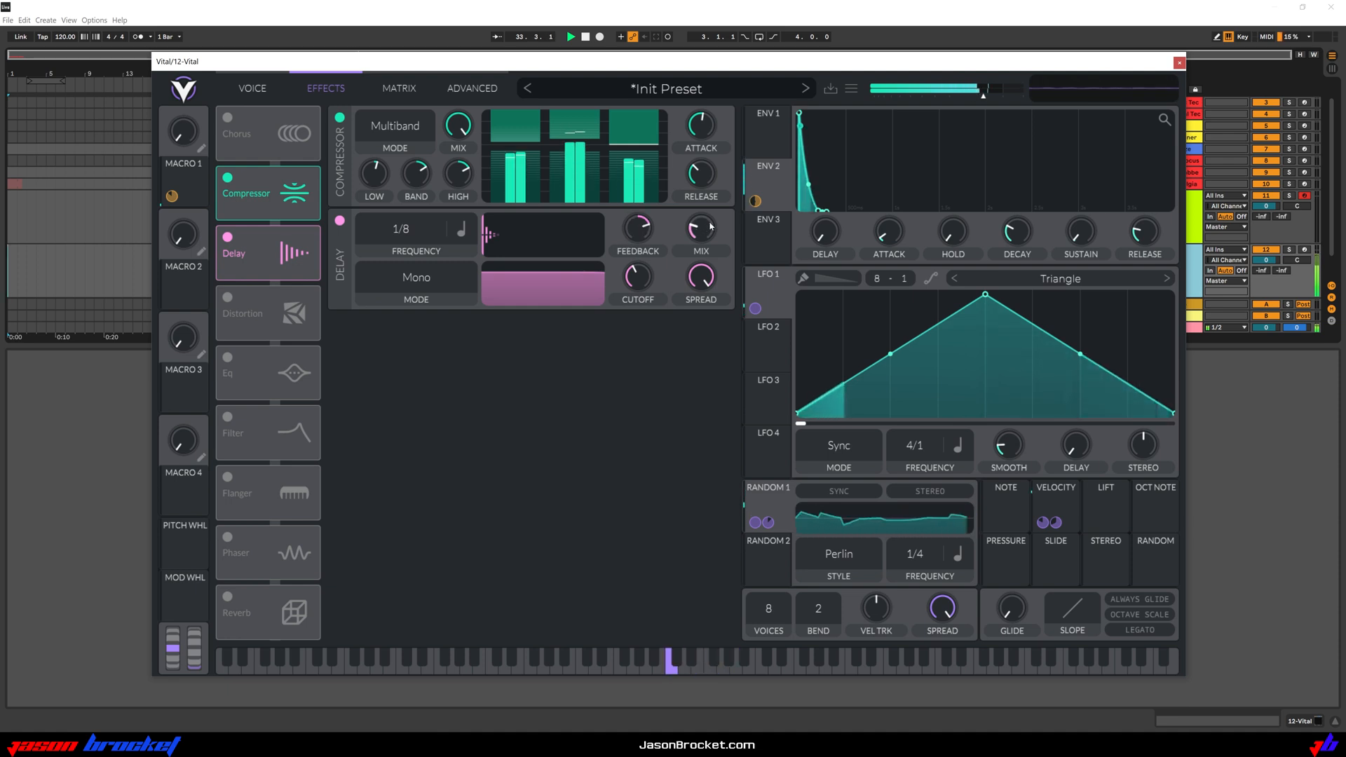
scroll(707, 233, "down", 2)
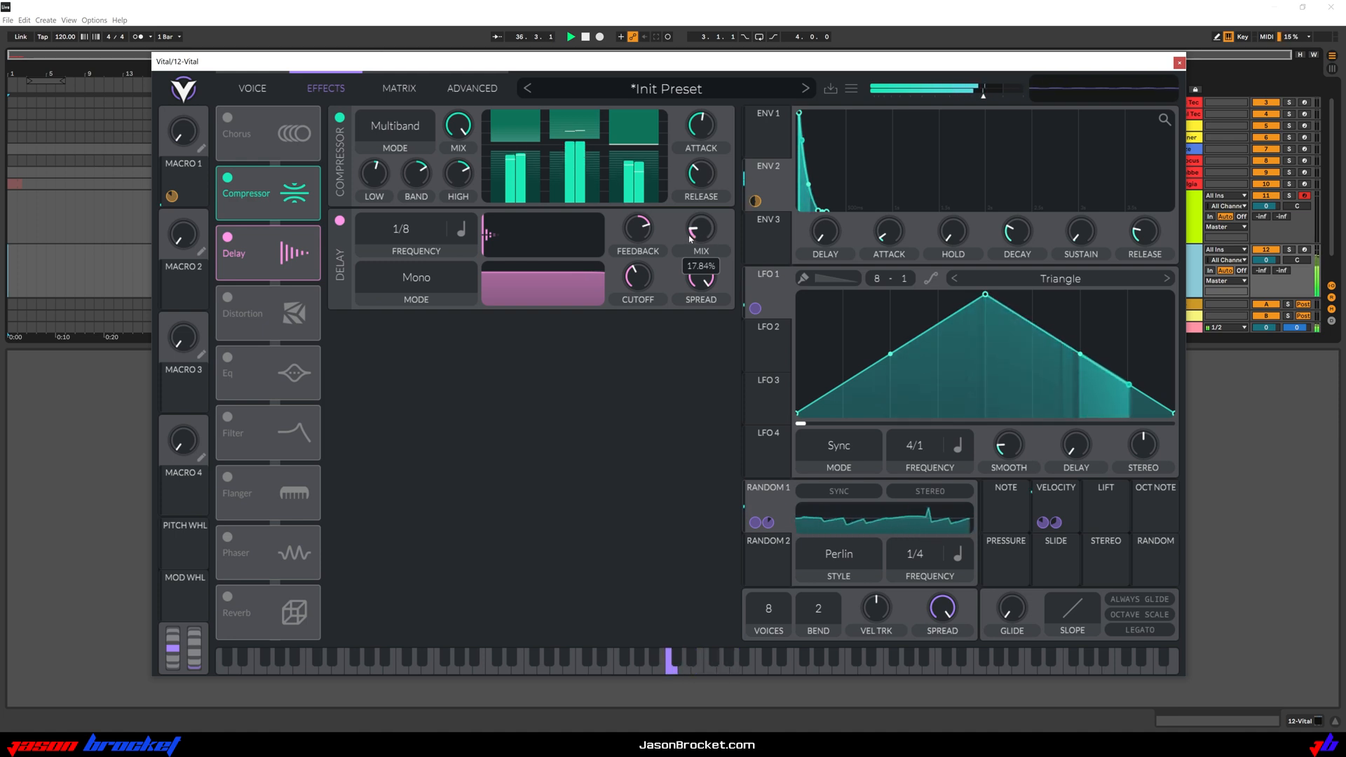
- Enable the Phaser effect and lower its mix to roughly half
left_click(226, 538)
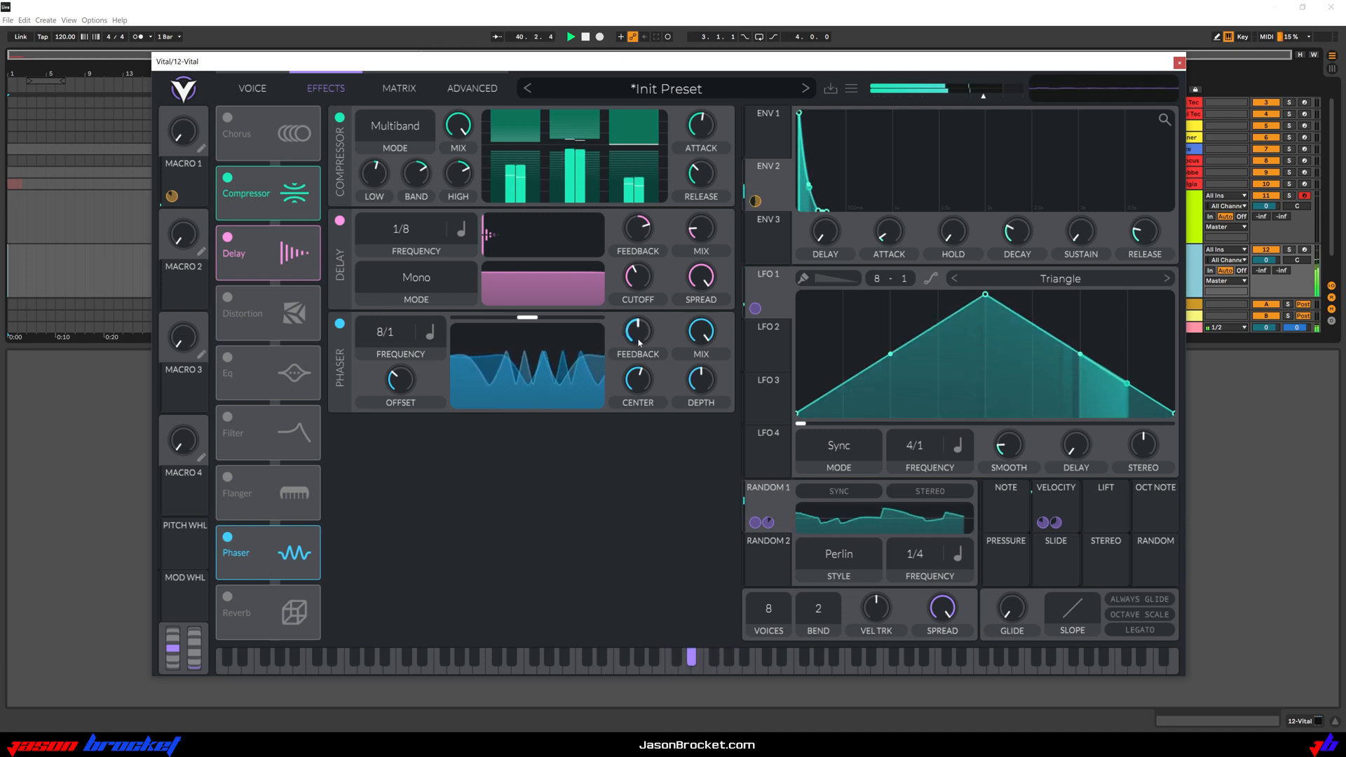
left_click_drag(703, 337, 709, 415)
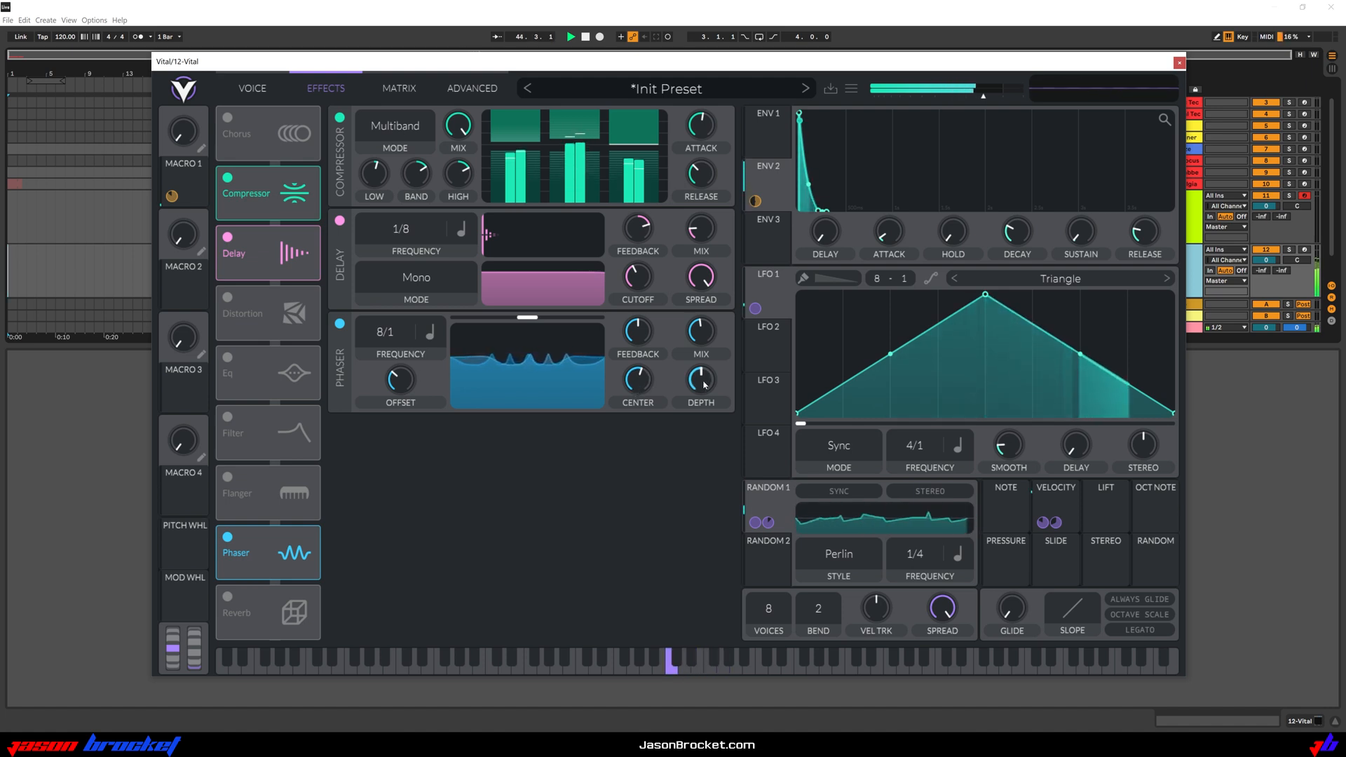
- Fine-tune the phaser depth, and enable the Reverb effect with a raised chorus amount and chorus frequency
left_click_drag(703, 385, 702, 384)
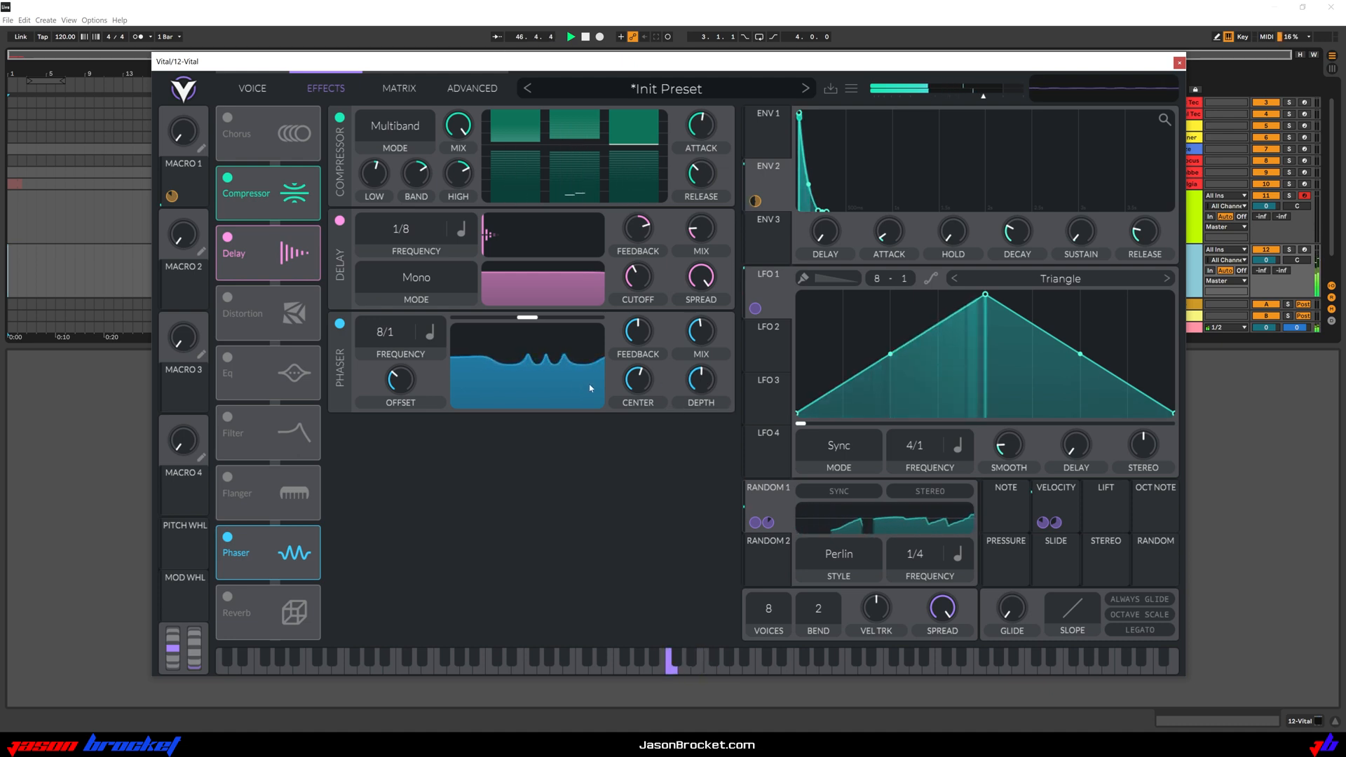
left_click(228, 597)
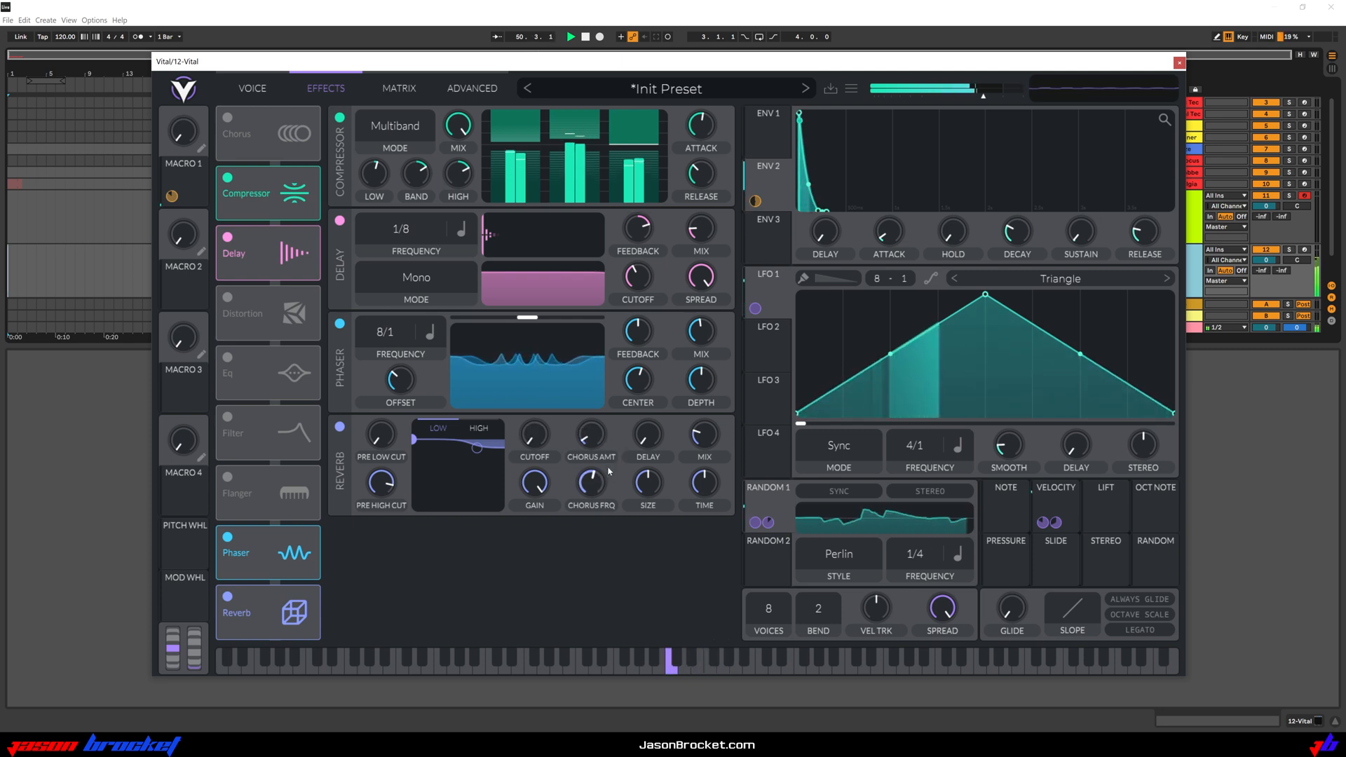
left_click_drag(592, 439, 601, 405)
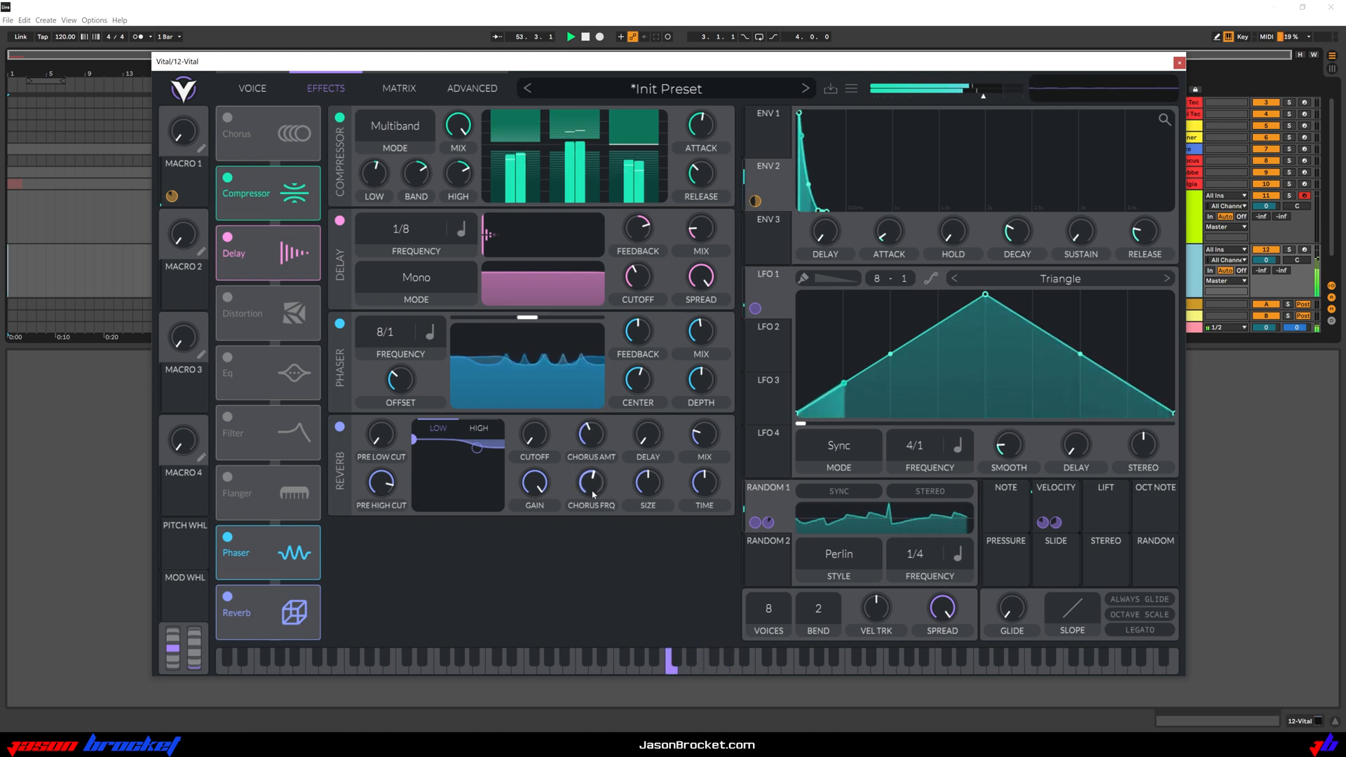
left_click_drag(595, 490, 601, 478)
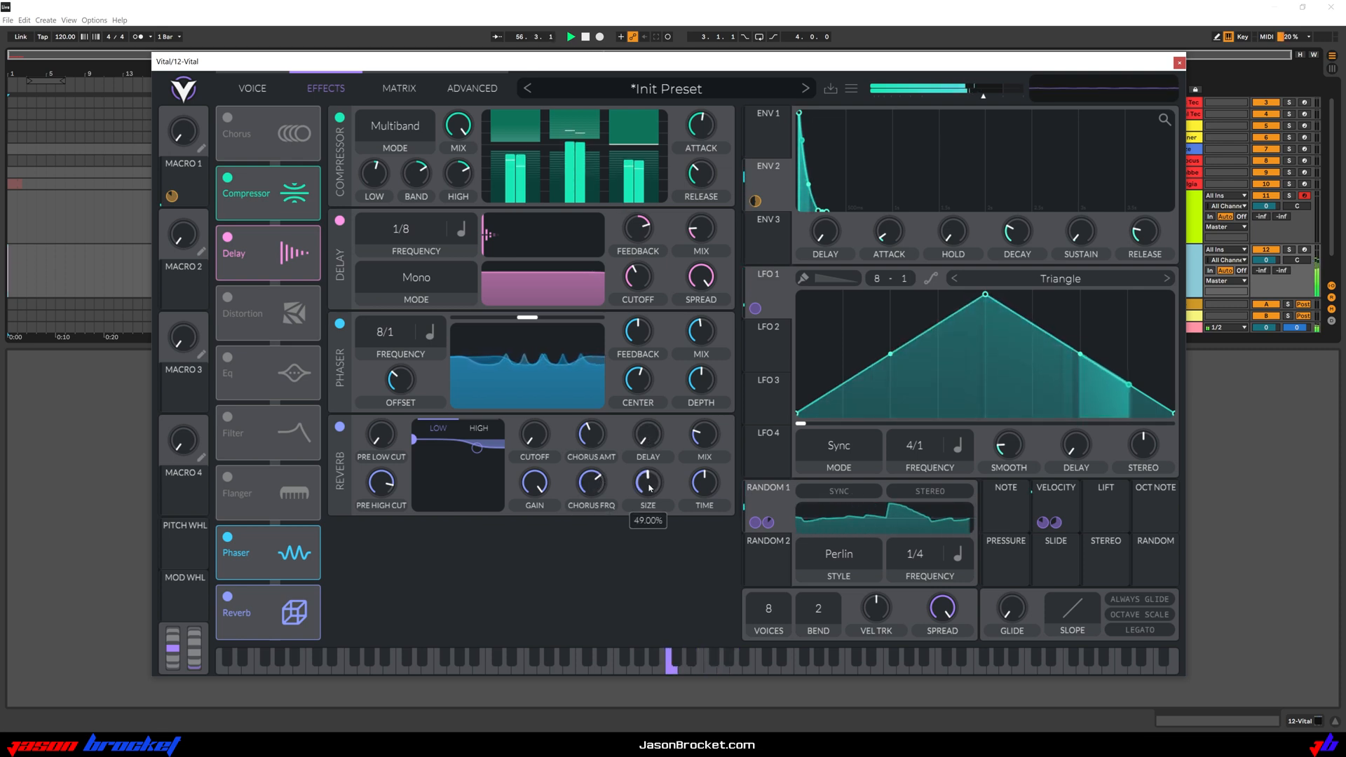
- Set the reverb size to about 52.5%, shorten its time, and lower its mix to about 23%
left_click_drag(651, 519, 663, 479)
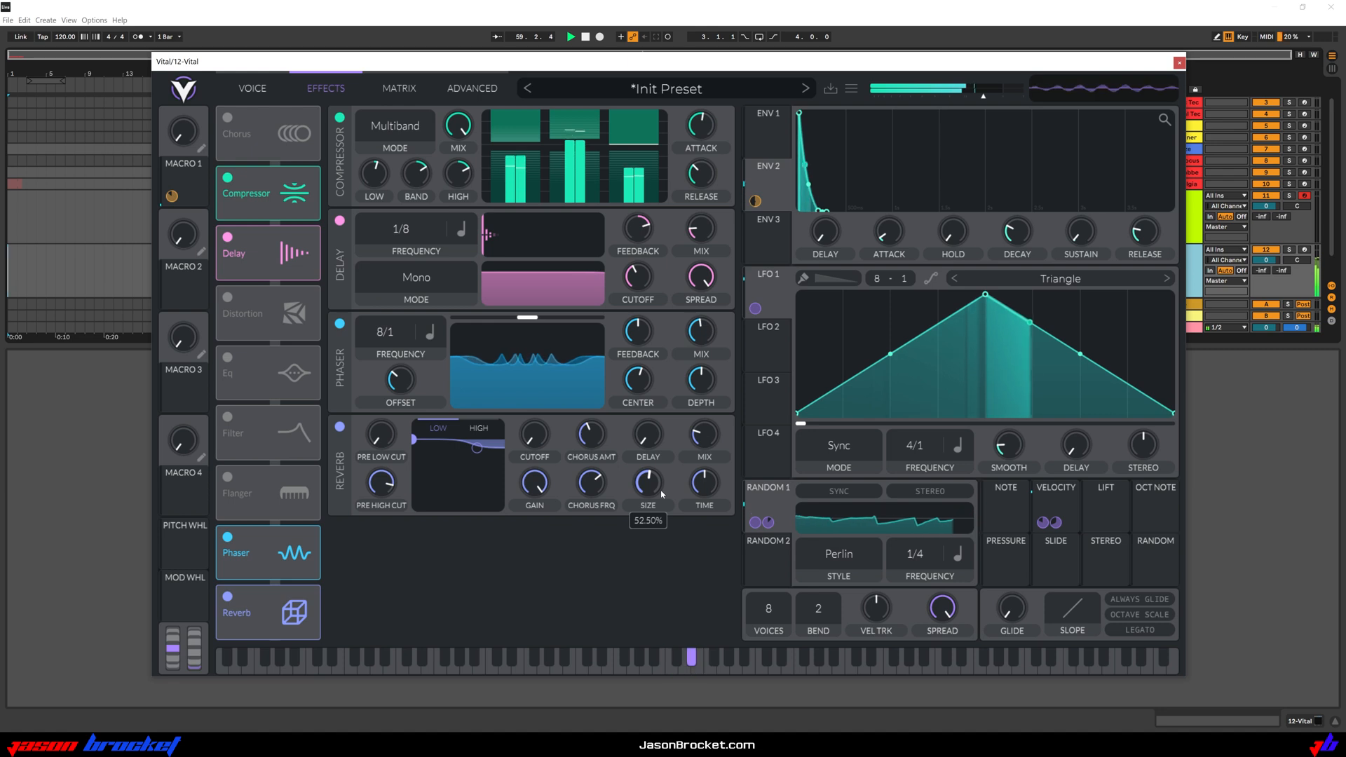
left_click_drag(706, 491, 710, 506)
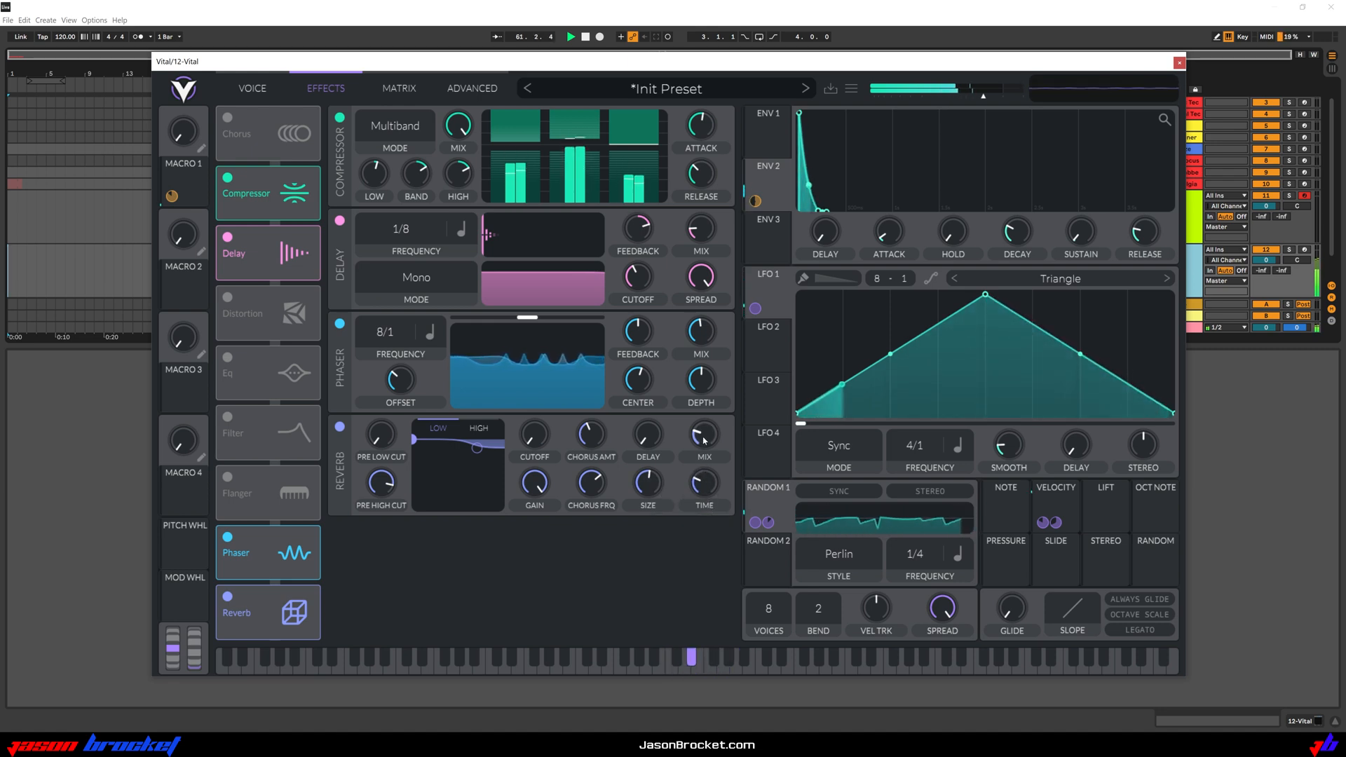
scroll(705, 440, "down", 1)
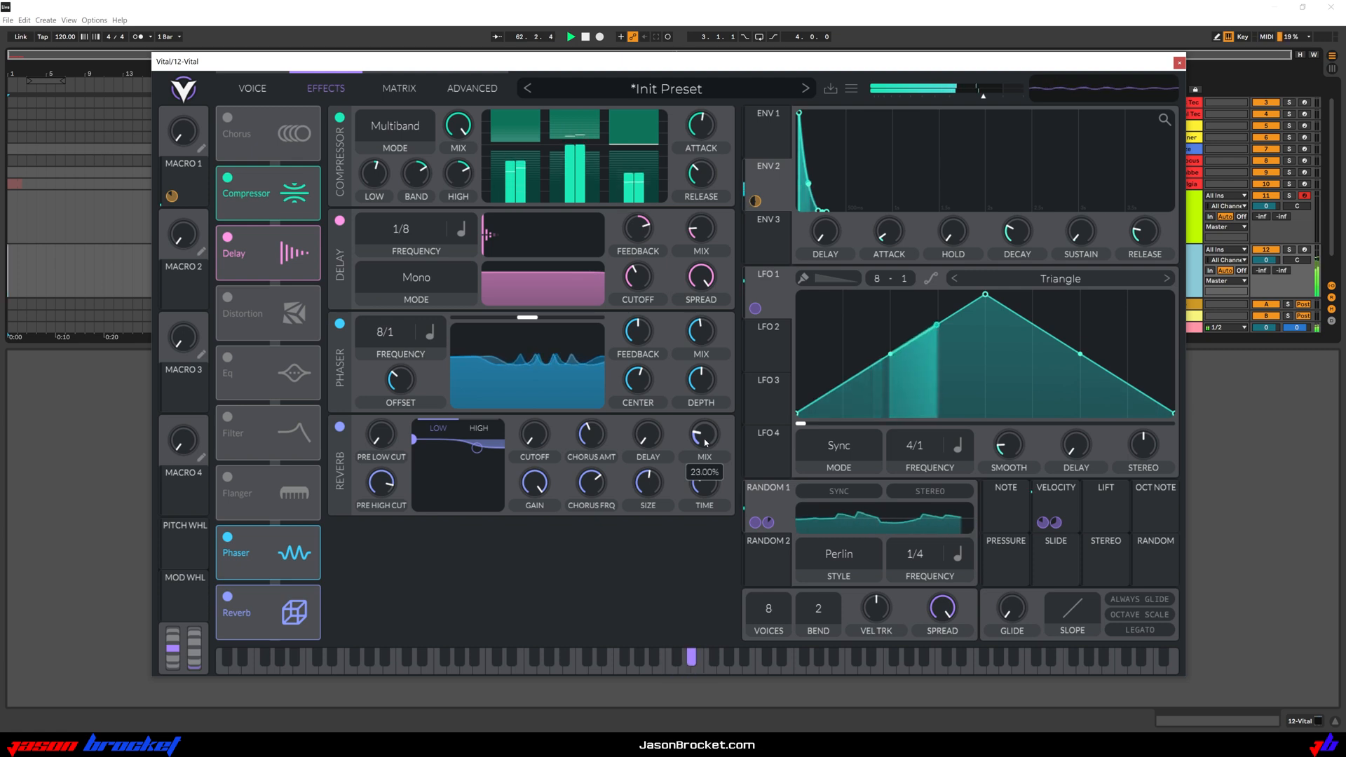
scroll(706, 442, "down", 1)
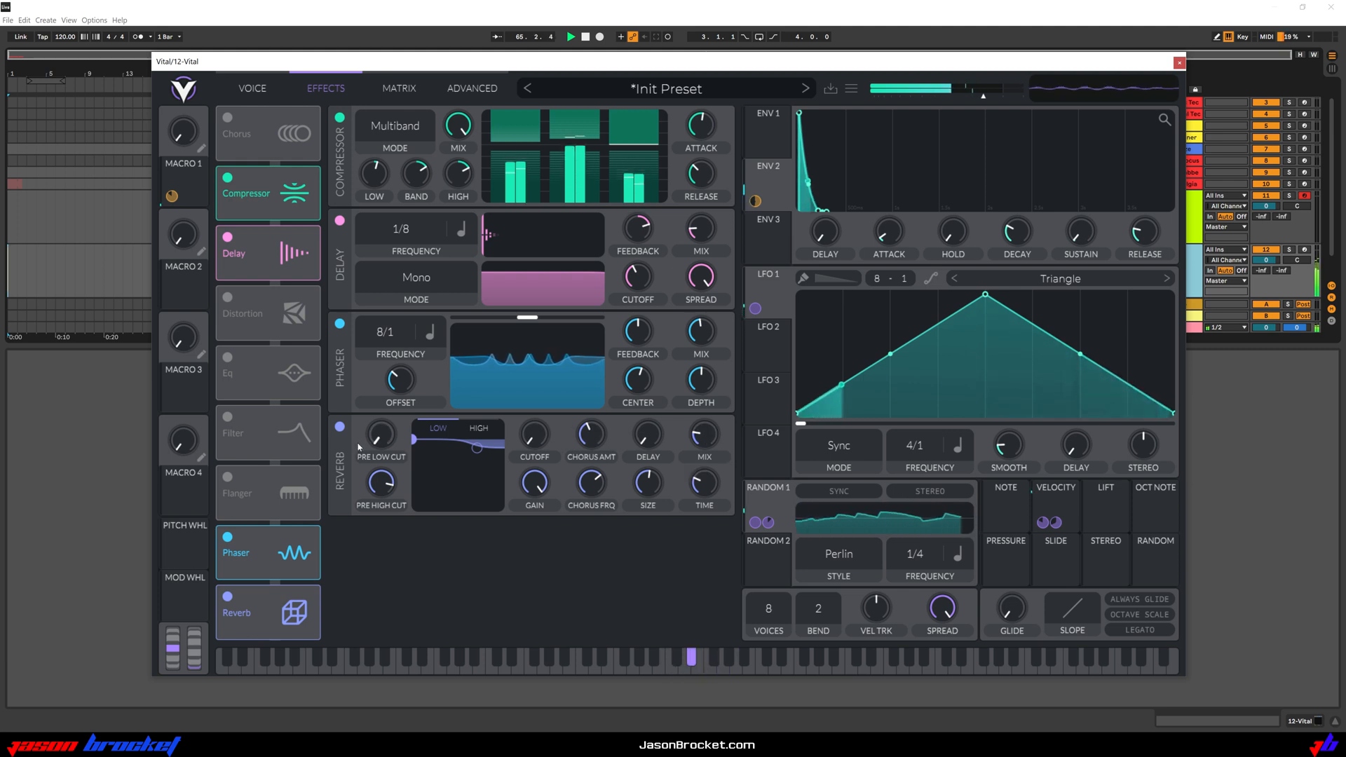
- Bypass and re-enable the Delay, Phaser, Reverb and Compressor one at a time to compare the sound without each
left_click(340, 220)
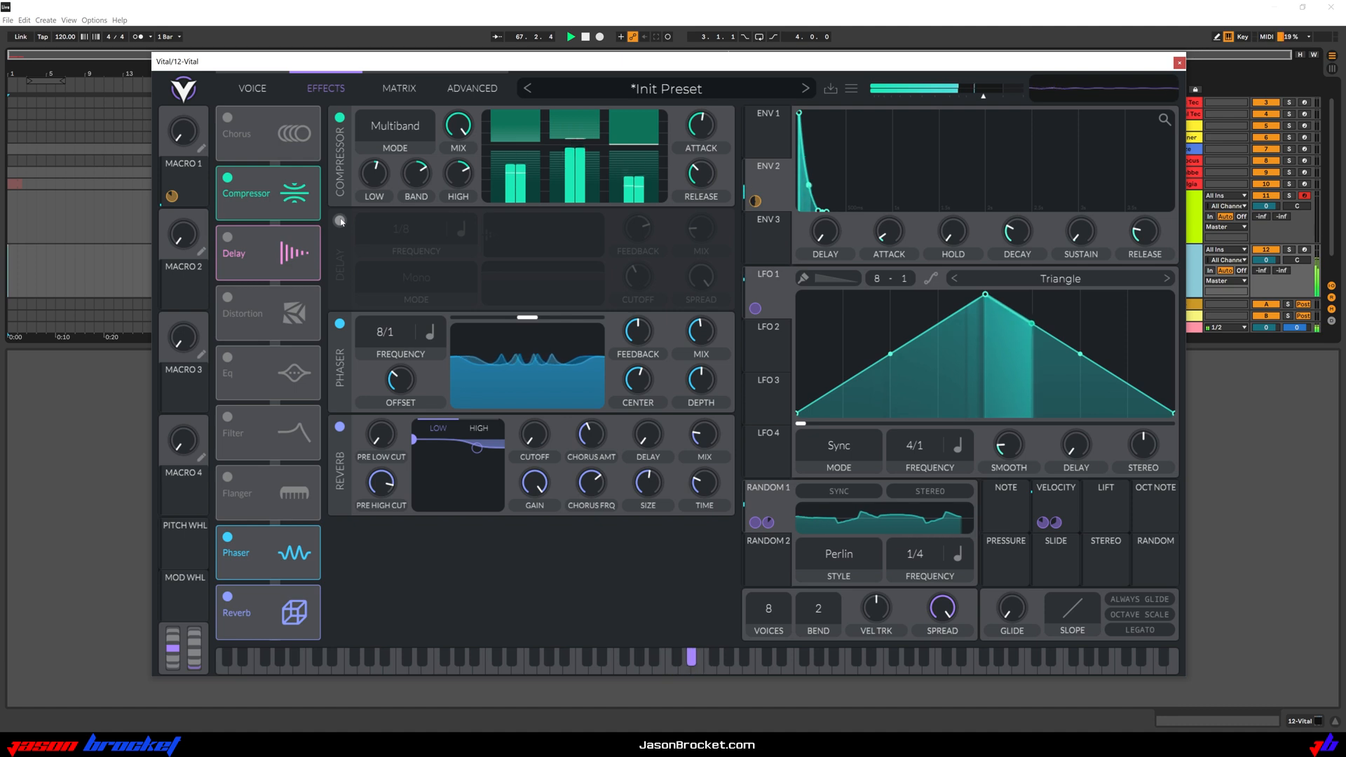
left_click(340, 221)
left_click(343, 326)
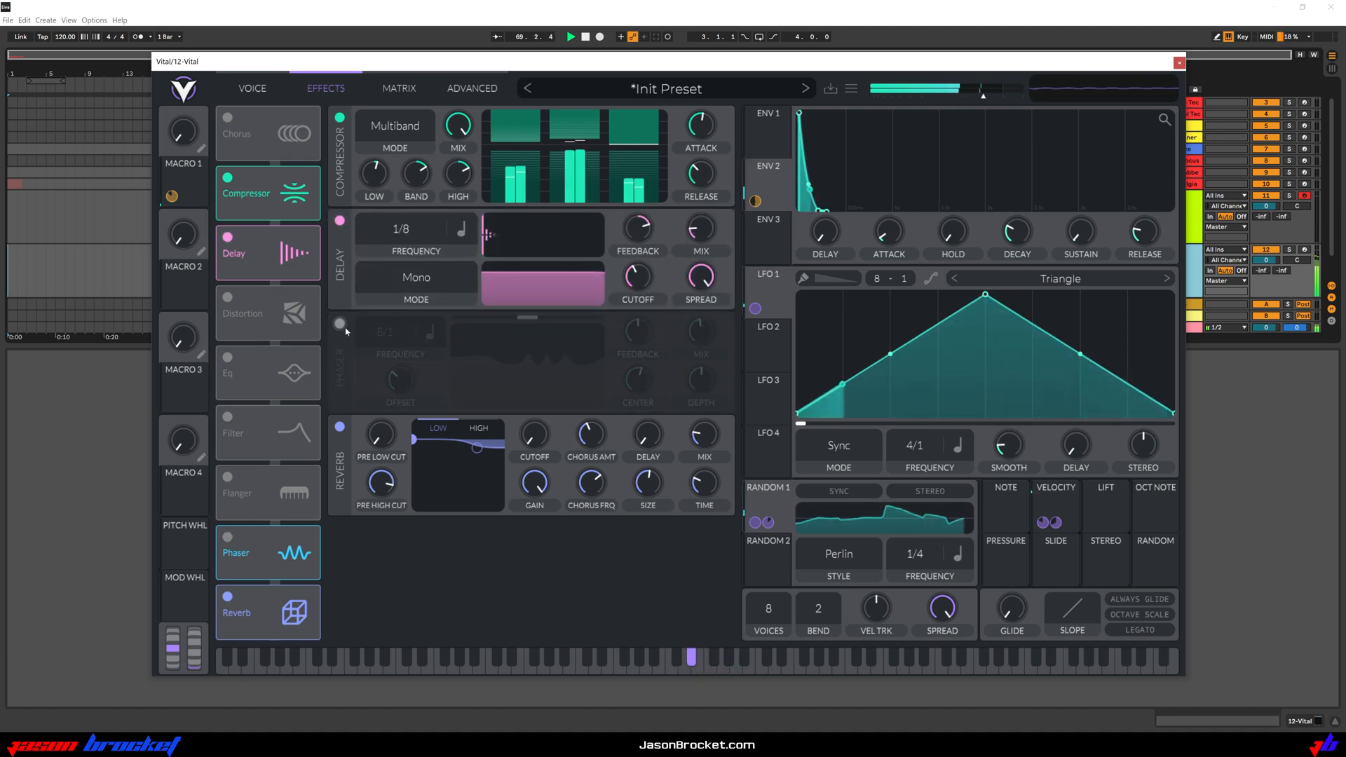
left_click(341, 325)
left_click(341, 427)
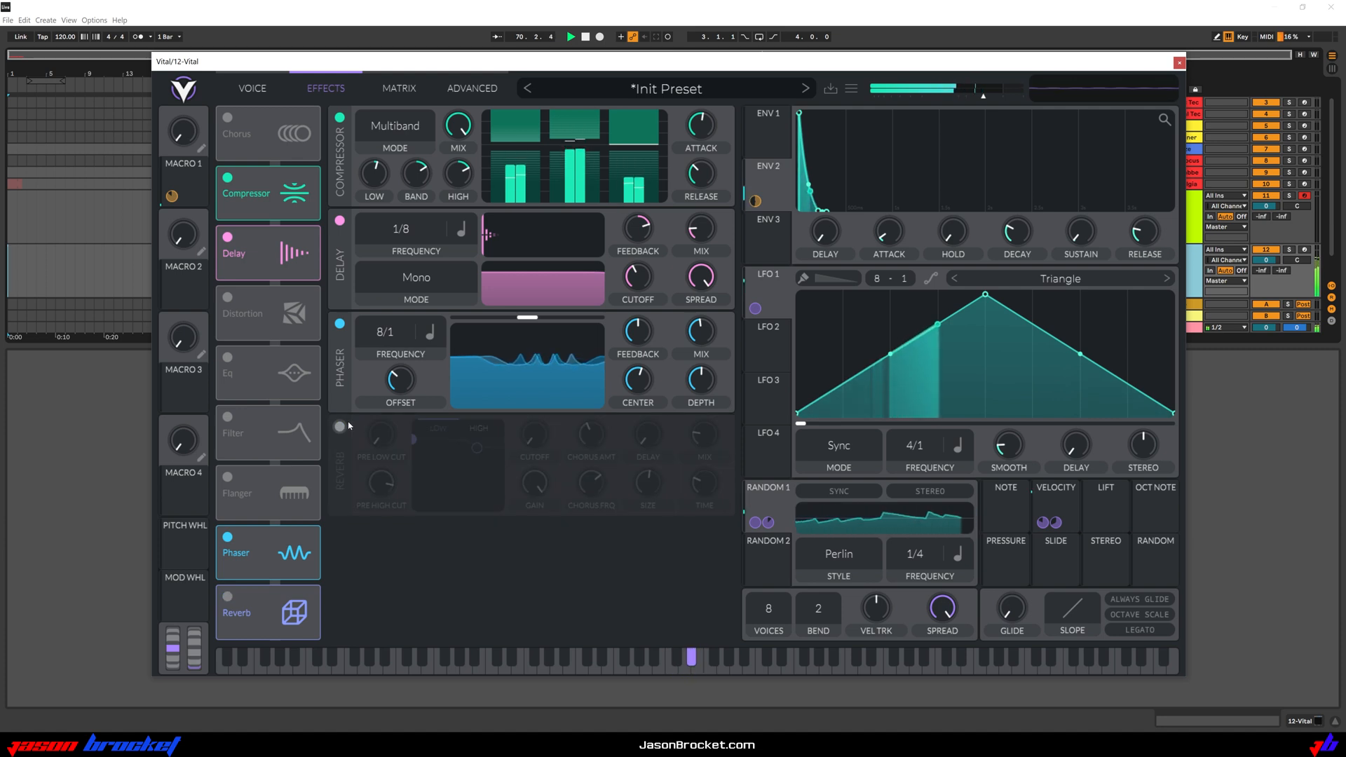
left_click(340, 426)
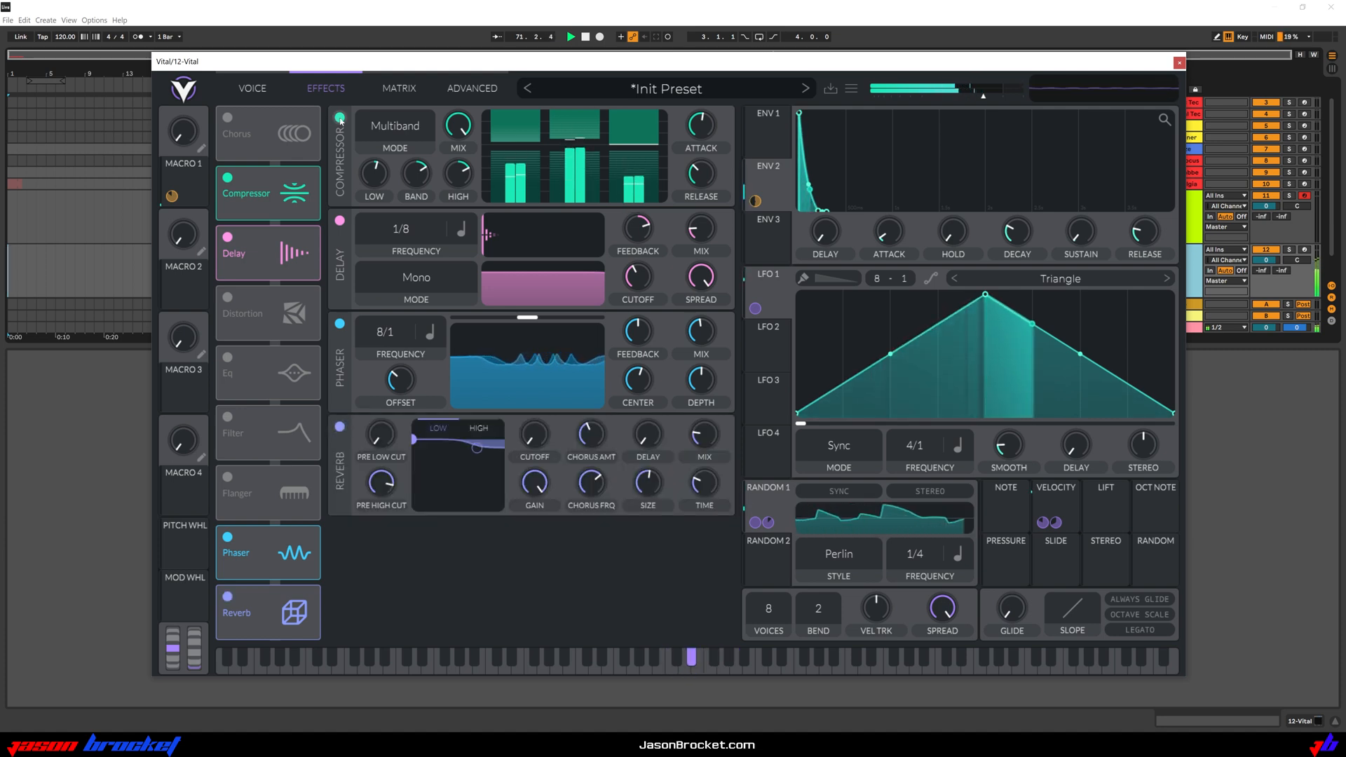
left_click(340, 118)
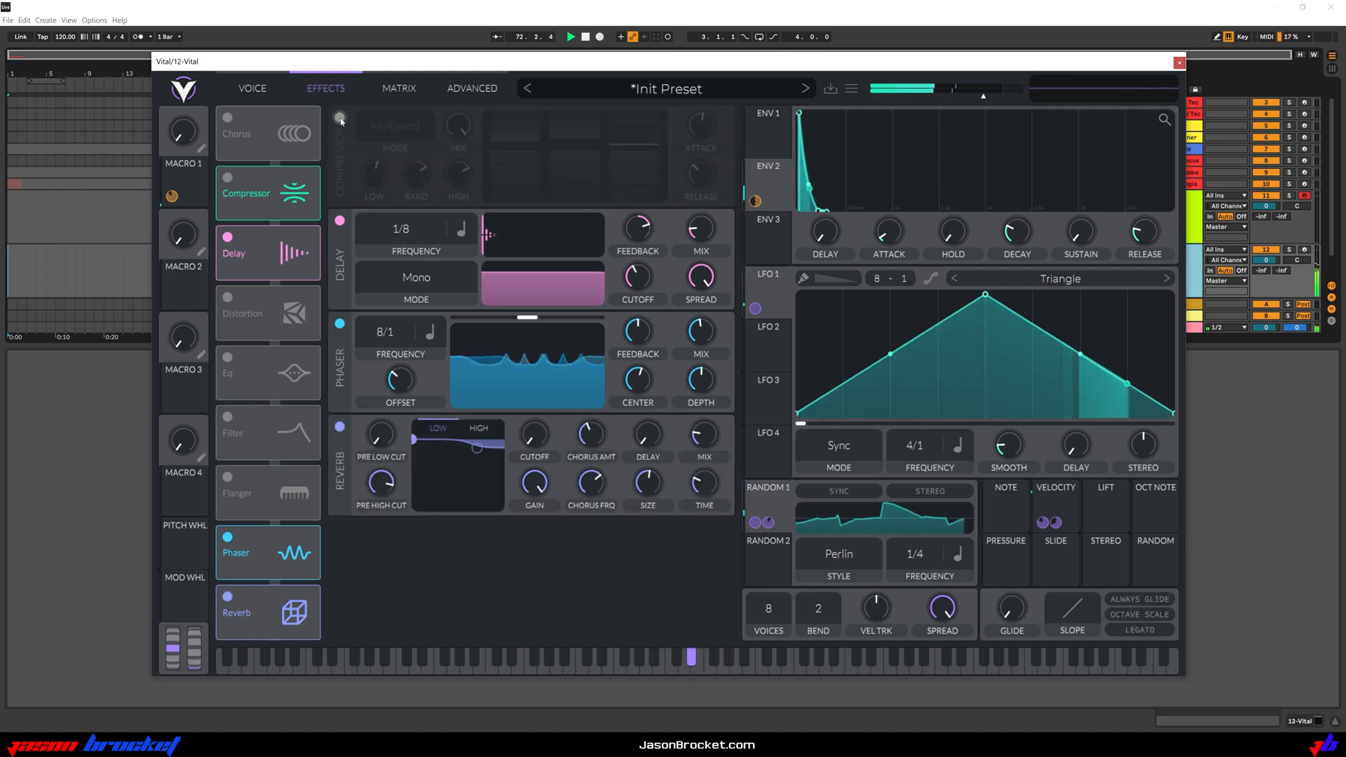
left_click(340, 117)
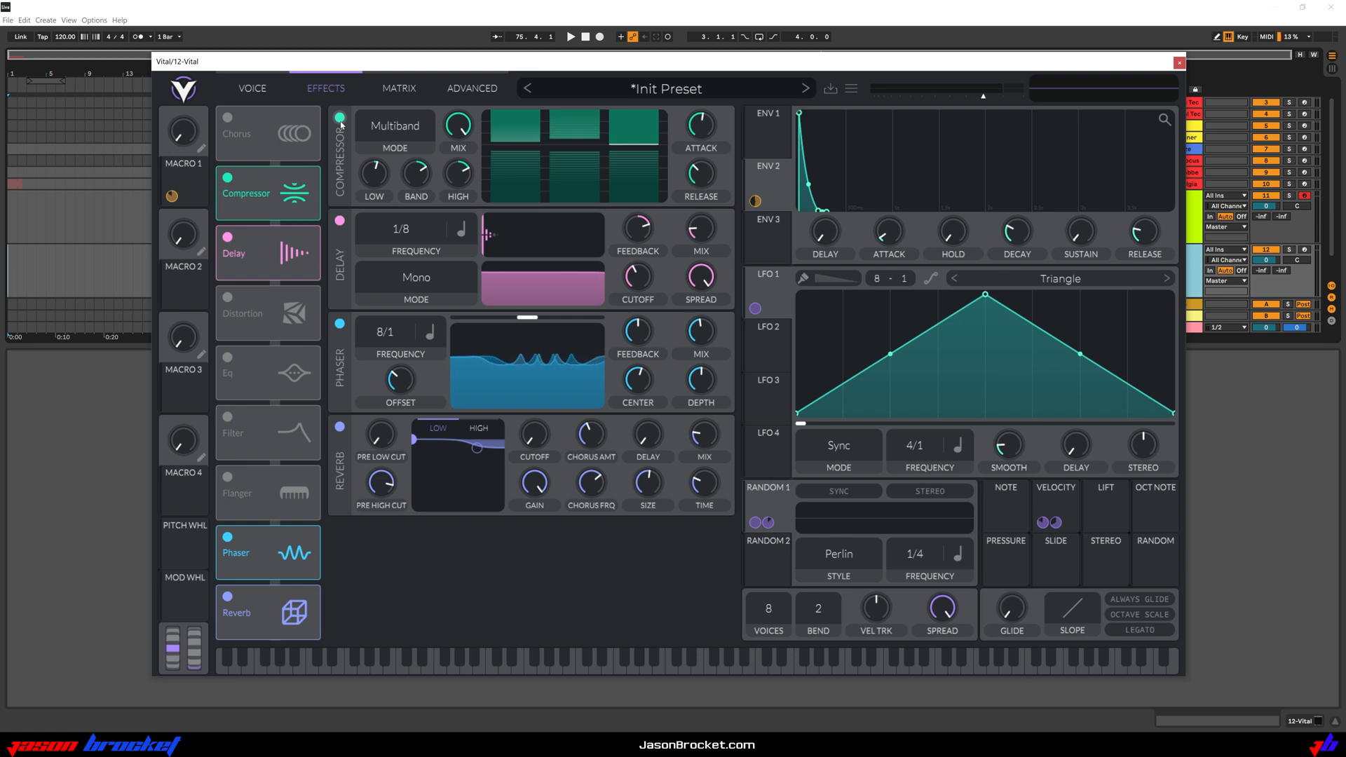
- Restart playback from the beginning and show the MIDI clip's notes and velocities in Ableton Live
key("space")
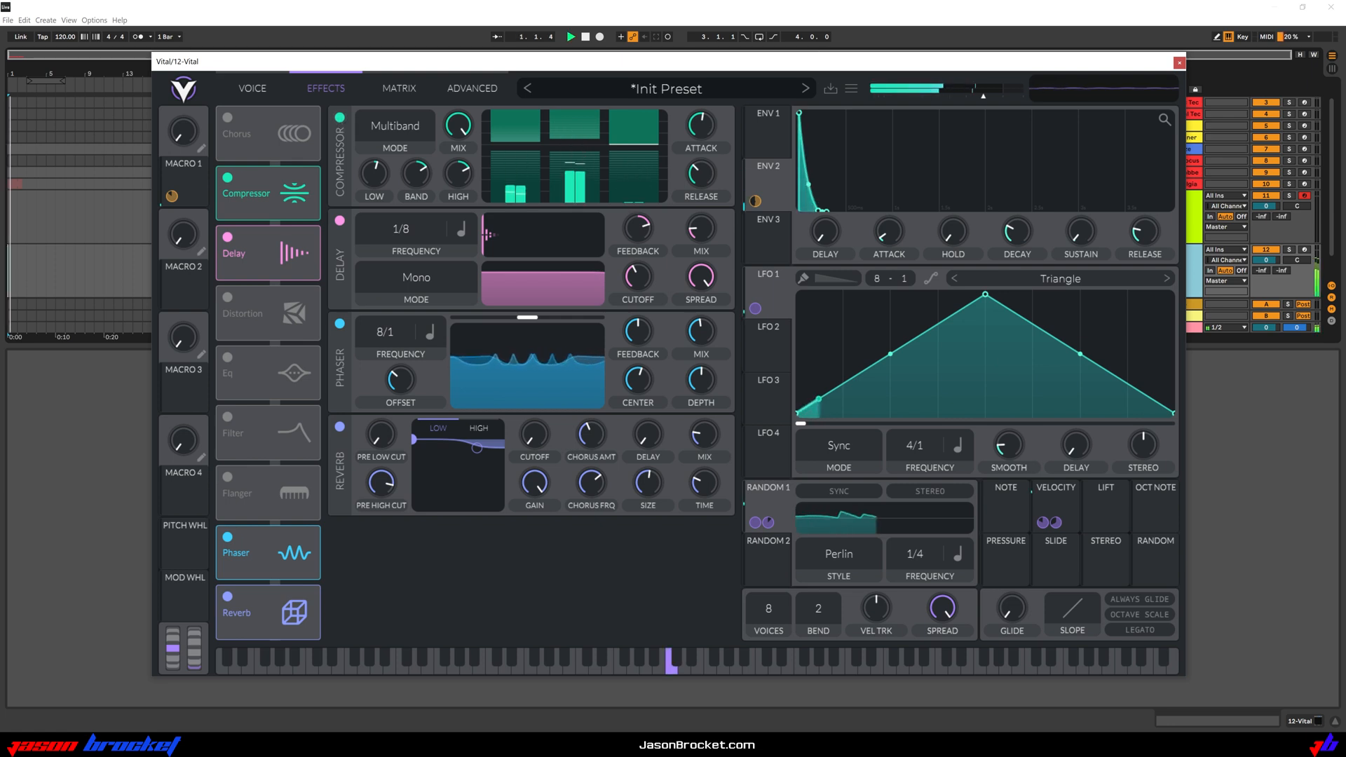
key("Tab")
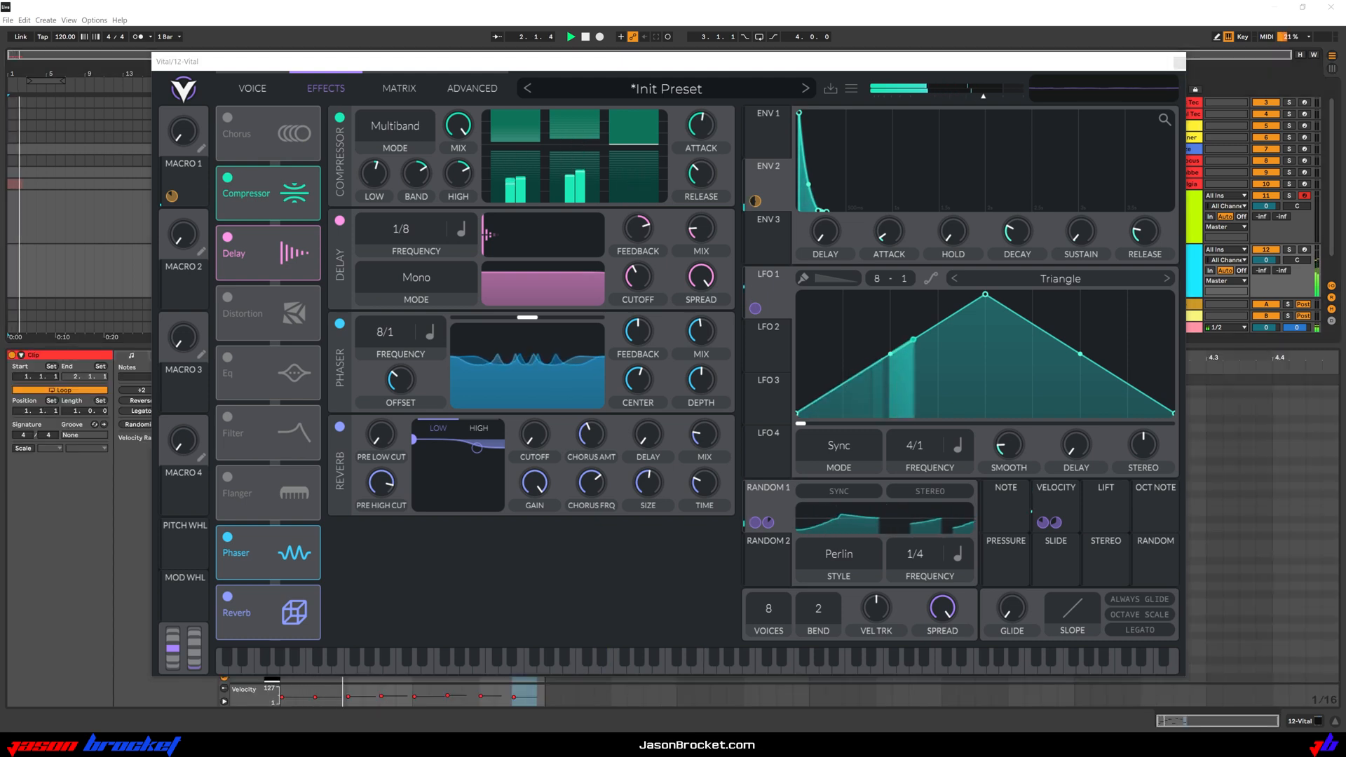